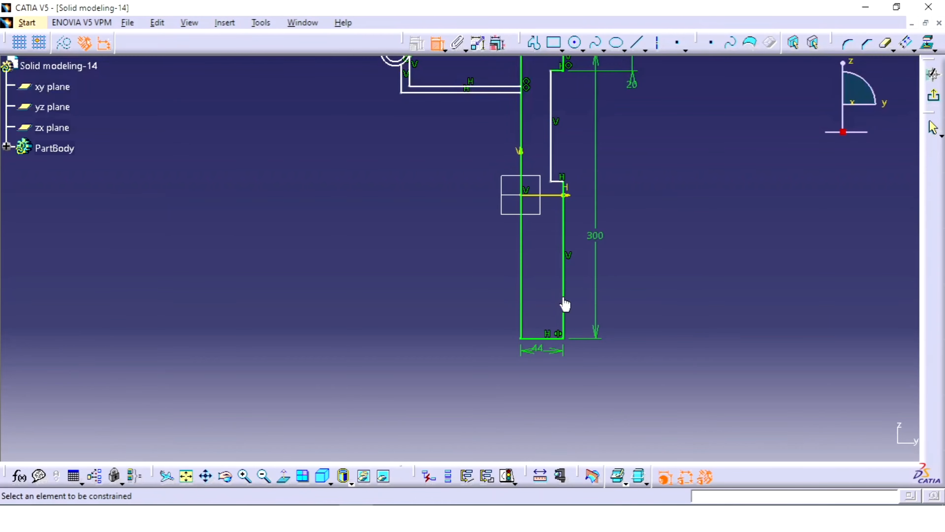
Dimension the lower flange's short vertical edge and set its thickness to 20 mm, following the reference drawing
left_click(565, 305)
left_click(625, 301)
key("alt+Tab")
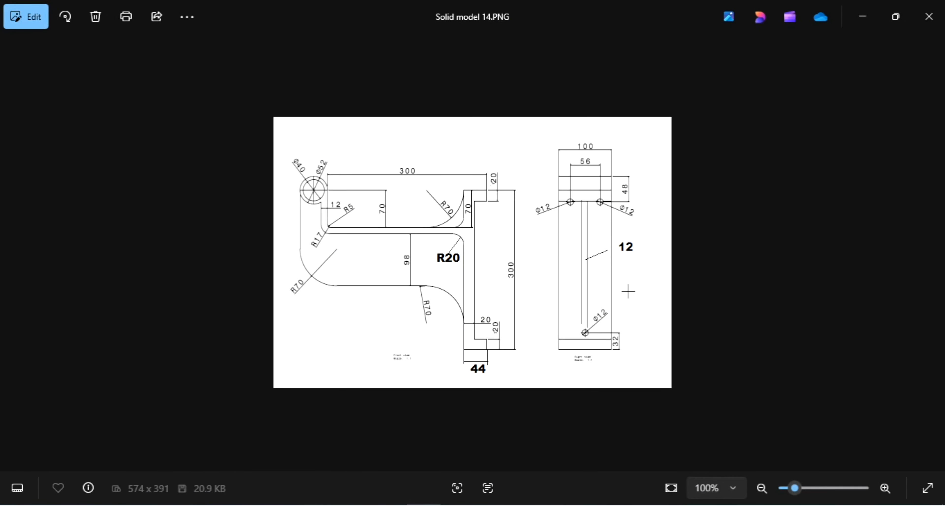
key("alt+Tab")
double_click(622, 298)
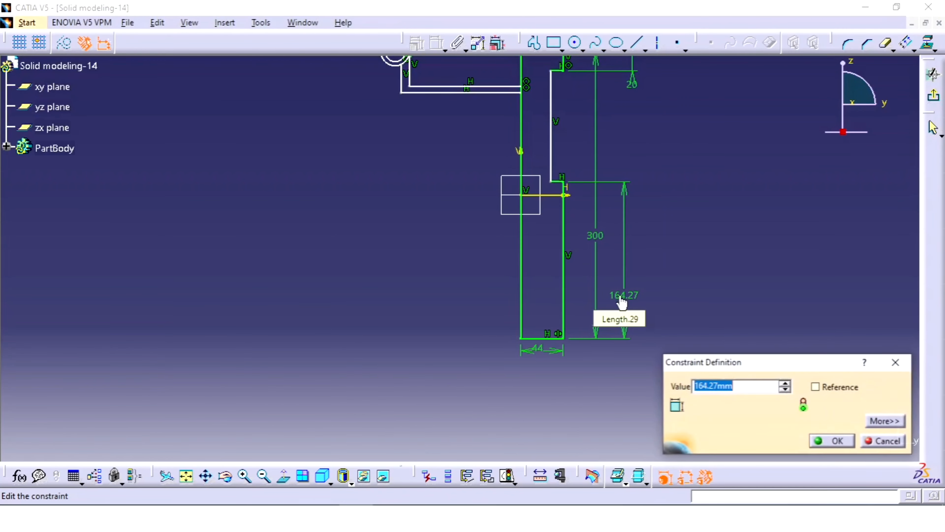
key("Return")
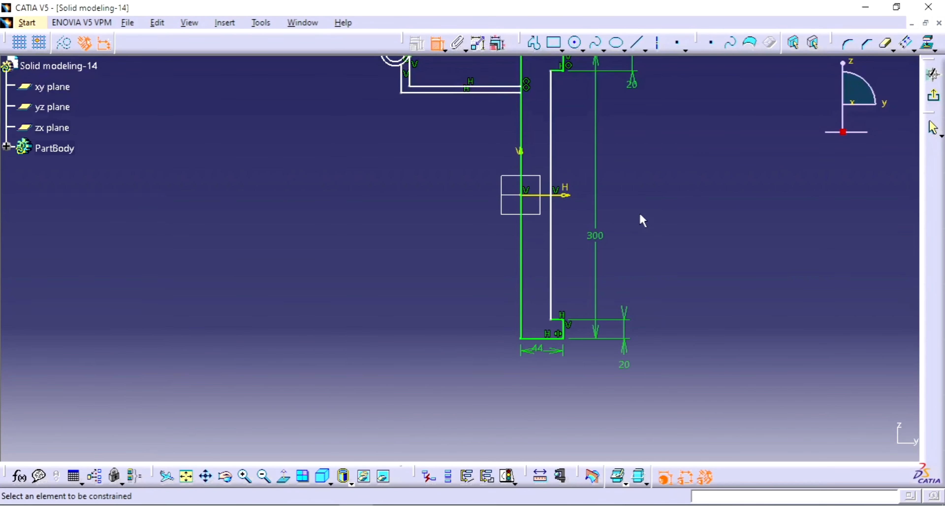
Dimension the distance between the two long vertical lines of the bracket's wall and set it to 20 mm
left_click(549, 181)
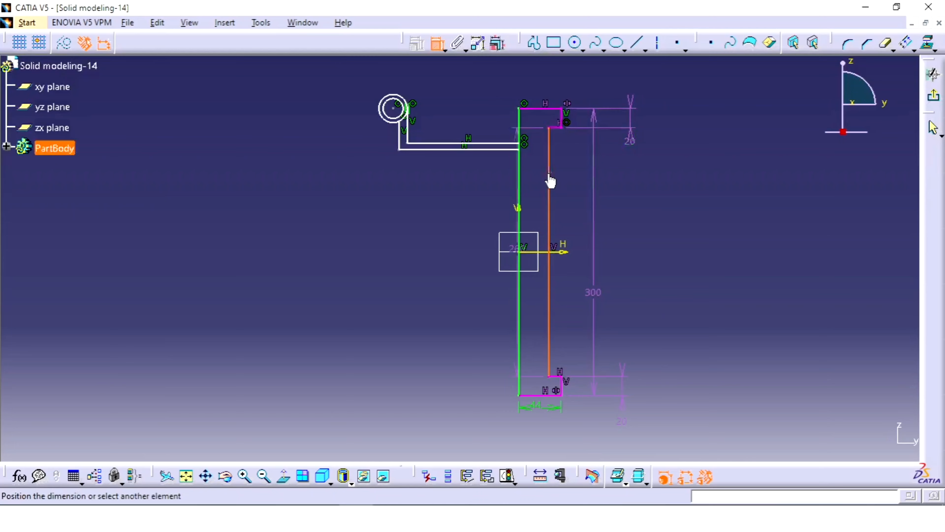
left_click(520, 190)
left_click(573, 197)
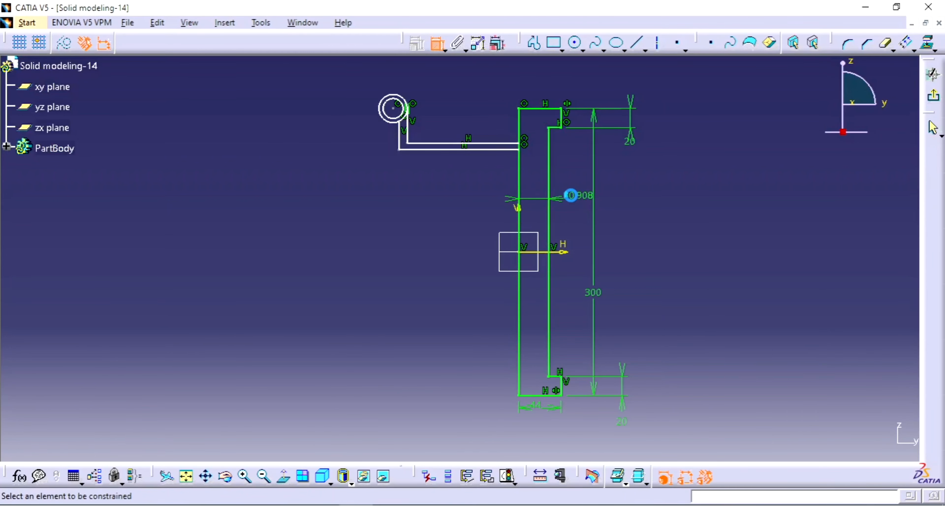
double_click(571, 195)
type("20mm")
key("Return")
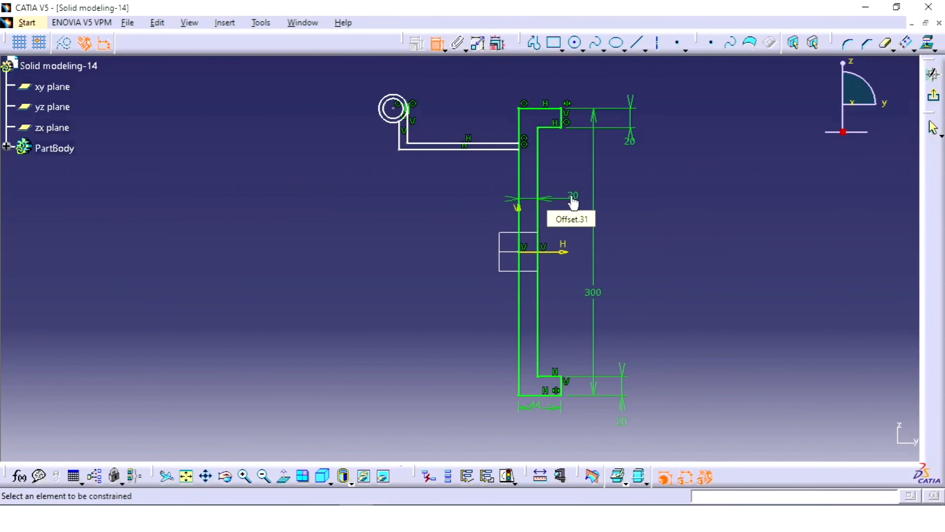
Check the reference drawing and constrain the arm's upper horizontal line to 70 mm below the upper flange's top edge
mouse_move(513, 147)
middle_mouse_down()
mouse_move(517, 183)
mouse_move(529, 149)
mouse_move(524, 260)
middle_mouse_up()
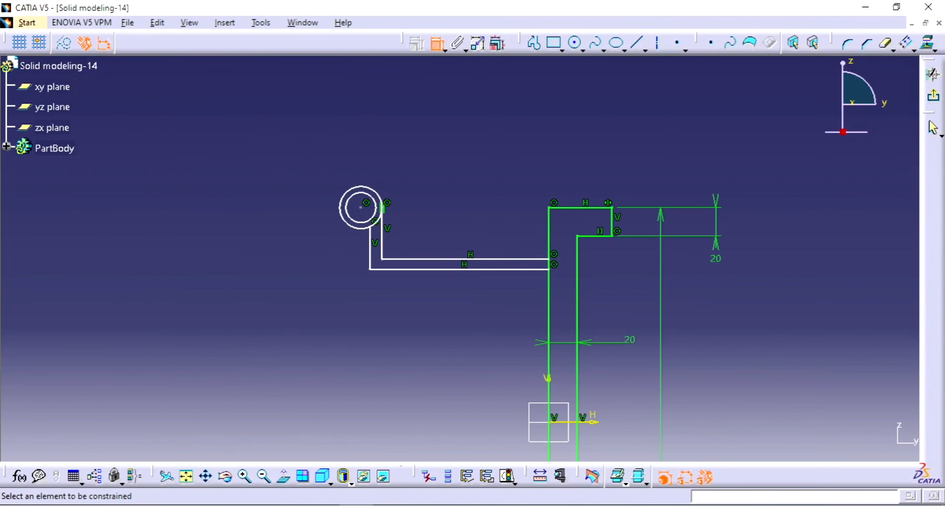
key("alt+Tab")
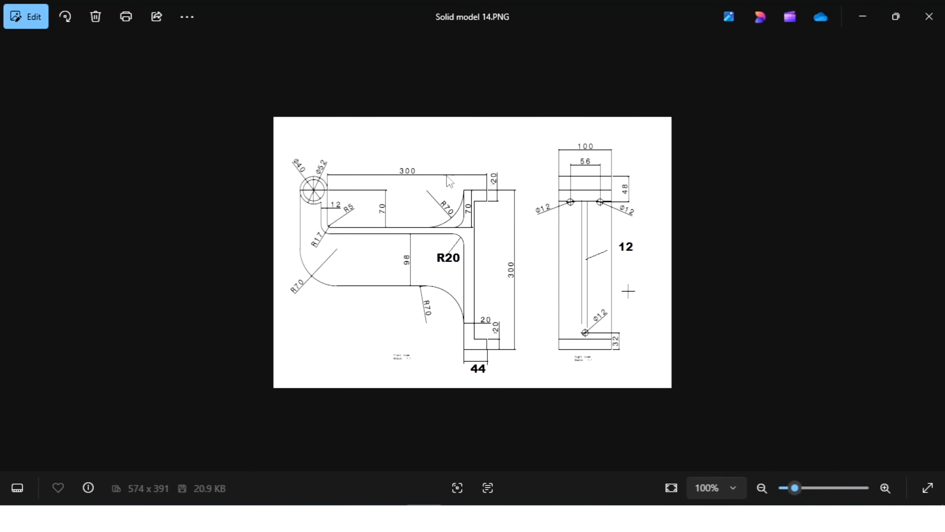
key("alt+Tab")
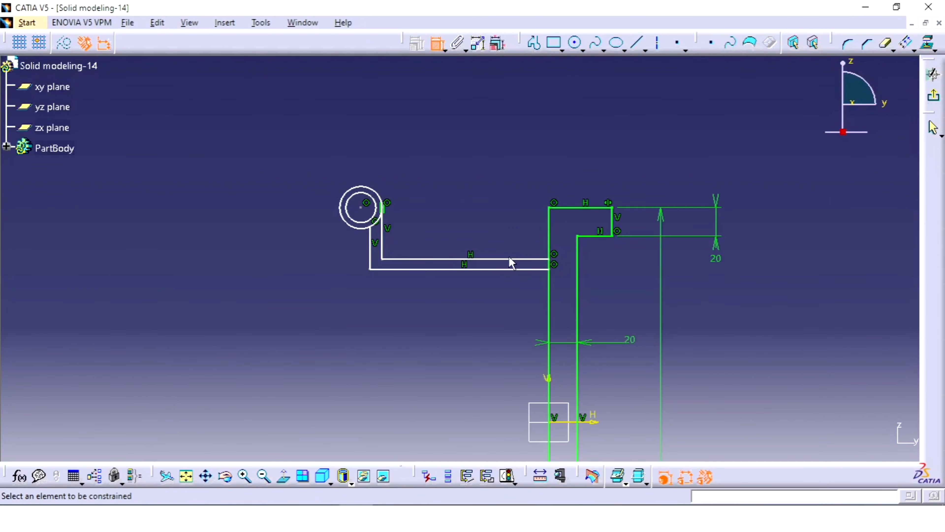
left_click(565, 208)
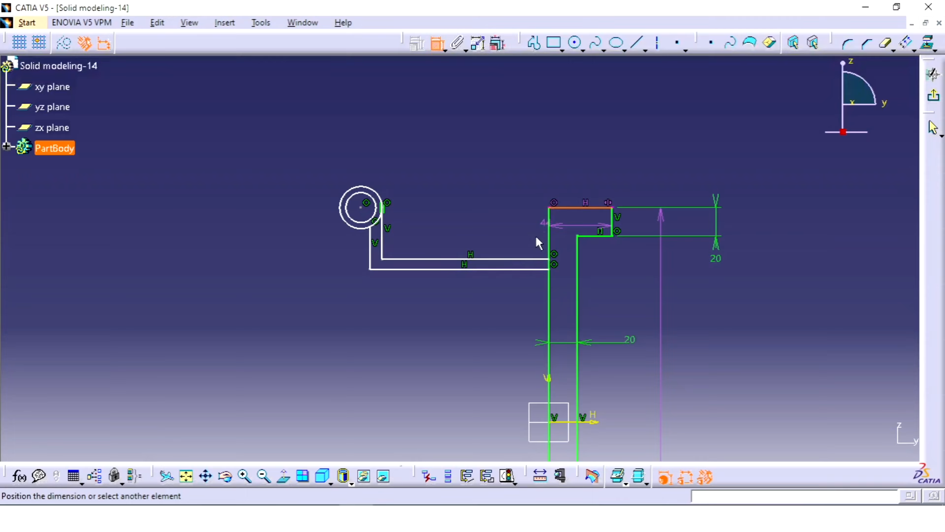
left_click(528, 260)
left_click(521, 234)
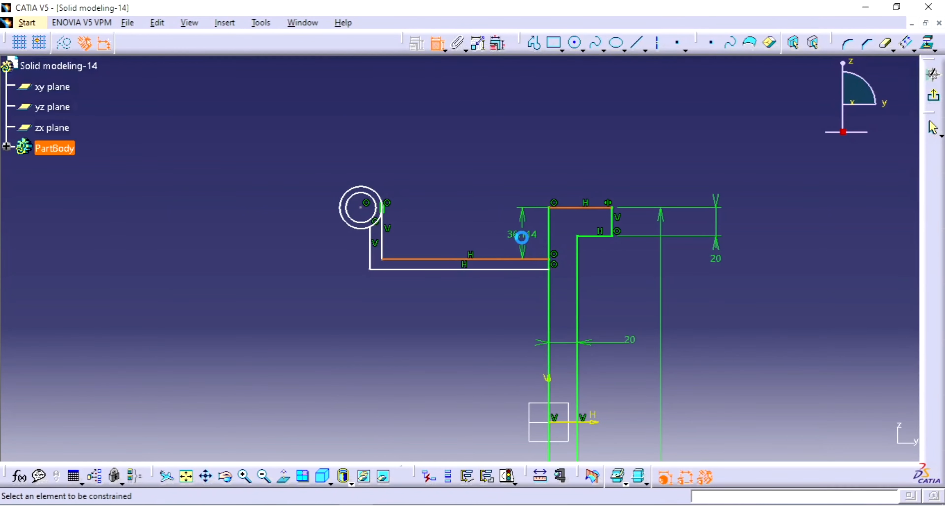
double_click(519, 240)
type("7")
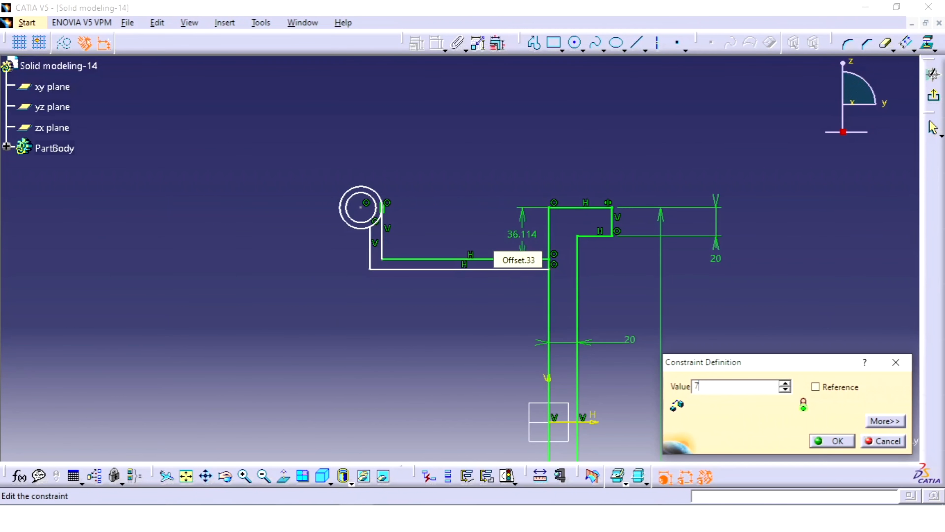
type("0mm")
key("Return")
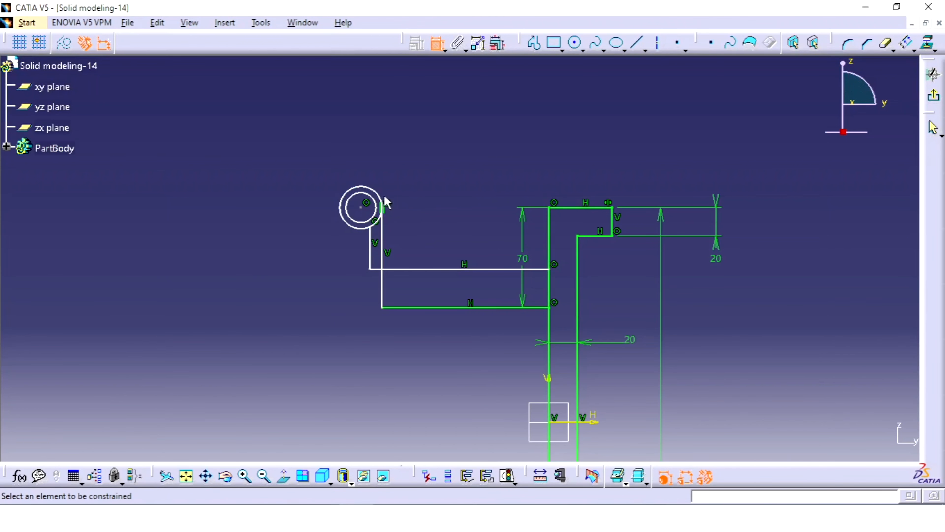
Dimension the horizontal distance between the arm's inner vertical line and the upper flange's outer edge
left_click(382, 240)
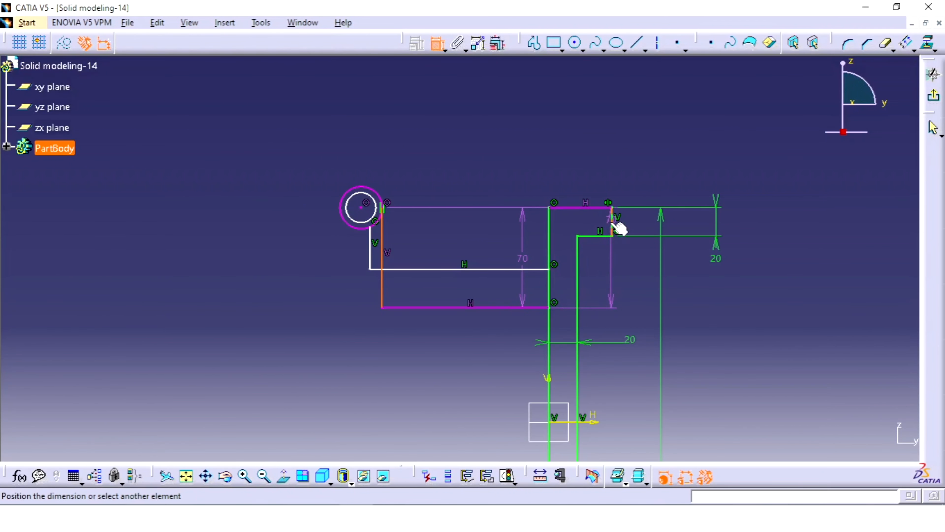
left_click(613, 225)
left_click(498, 180)
Try a value of 300 mm for the arm's horizontal distance and undo the change
double_click(496, 182)
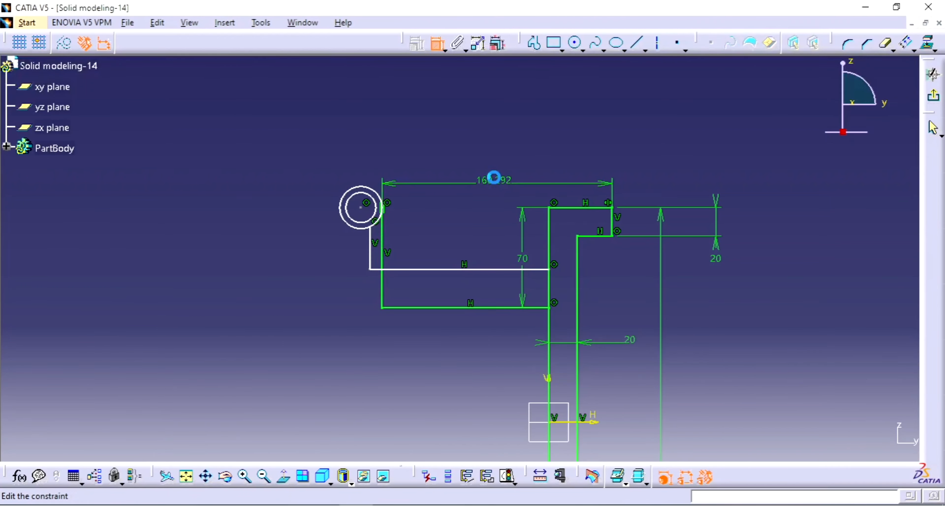
key("Return")
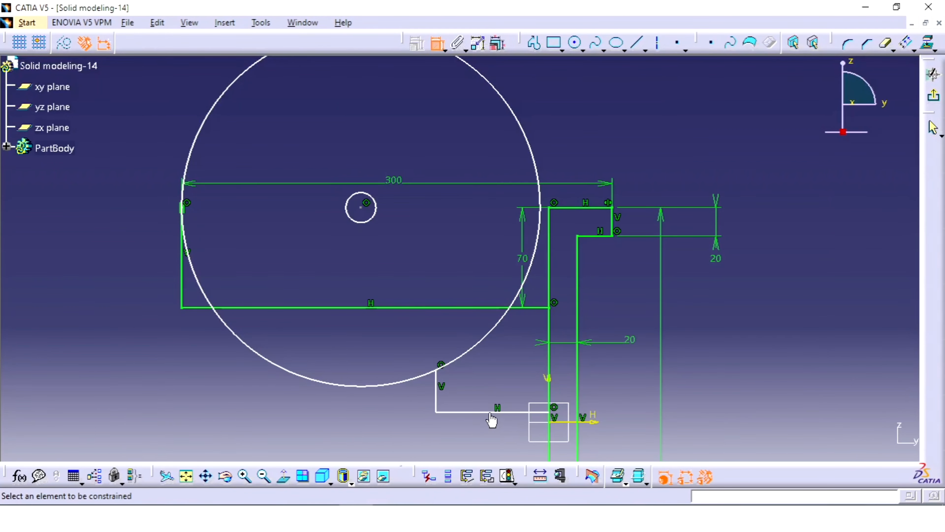
left_click(480, 411)
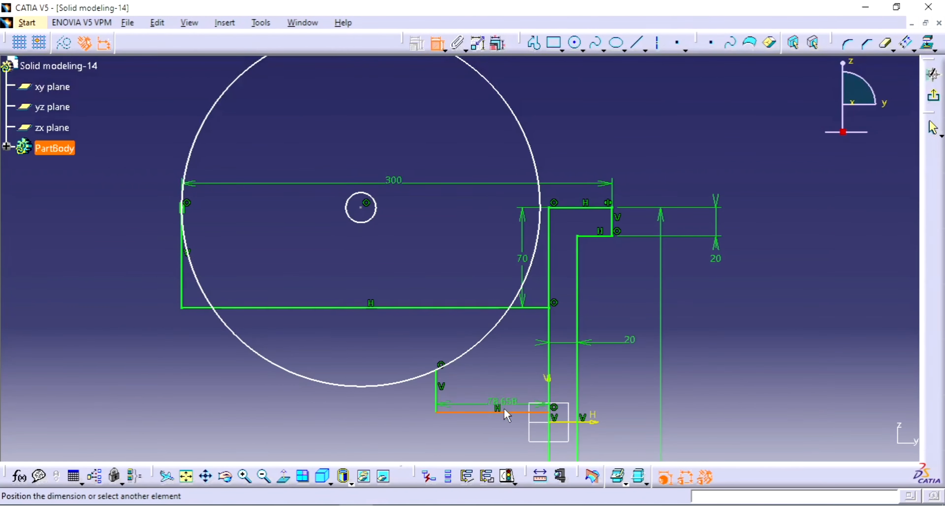
key("ctrl+z")
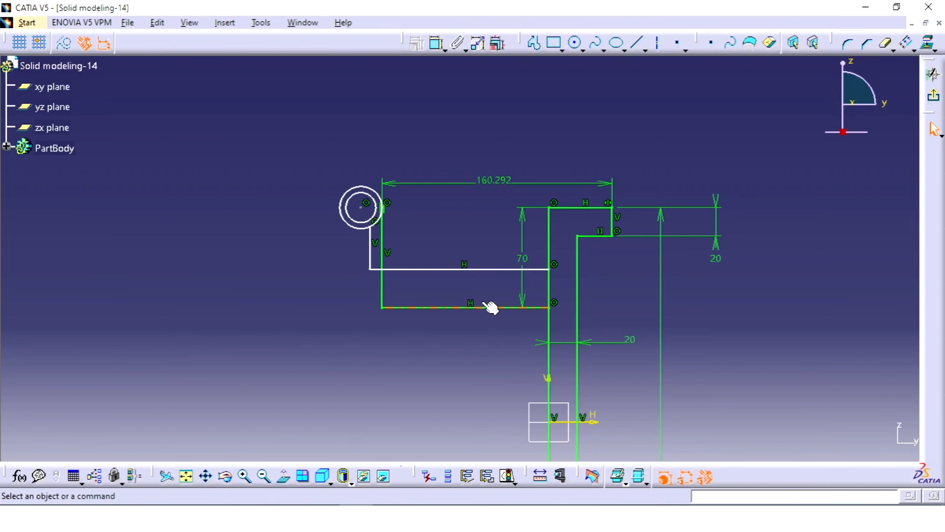
Move the arm's second horizontal line below the first and constrain the spacing between them to 12 mm
mouse_move(428, 270)
left_mouse_down()
mouse_move(445, 270)
mouse_move(439, 319)
left_mouse_up()
left_click(538, 108)
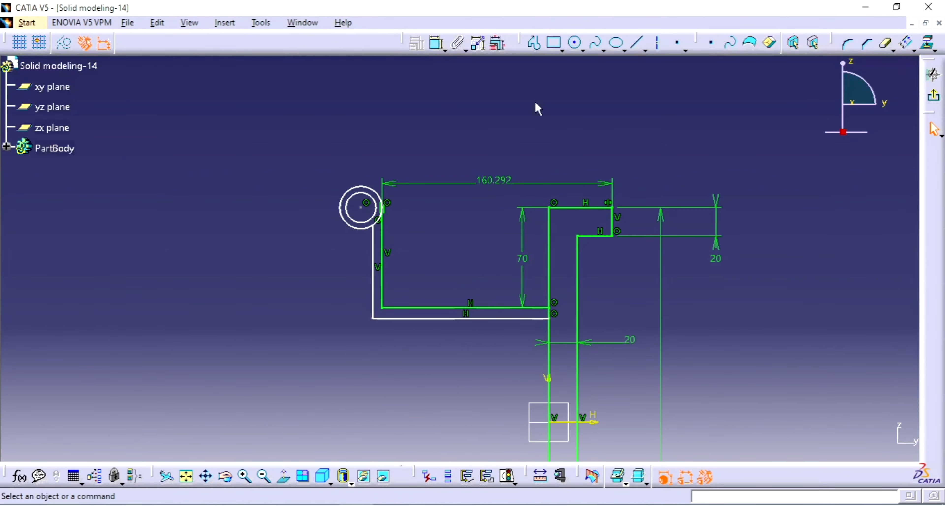
left_click(437, 44)
left_click(451, 309)
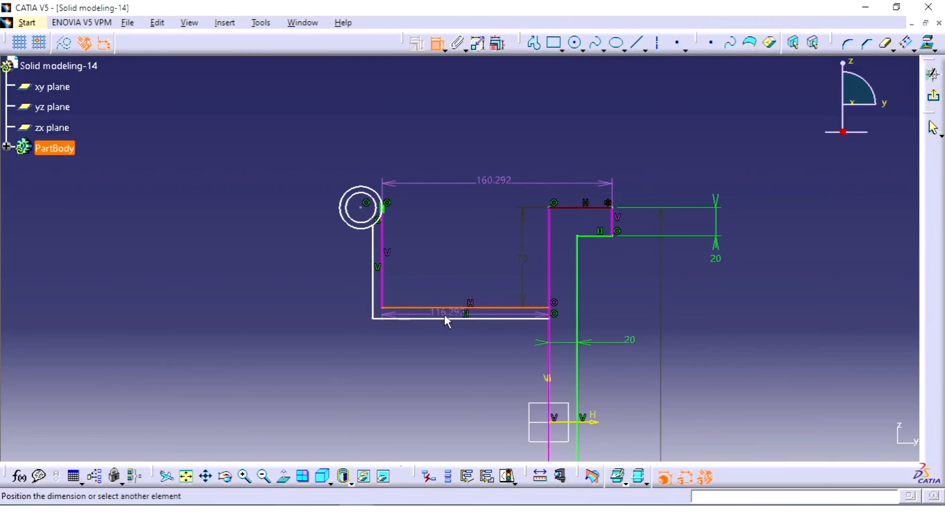
left_click(442, 319)
left_click(450, 341)
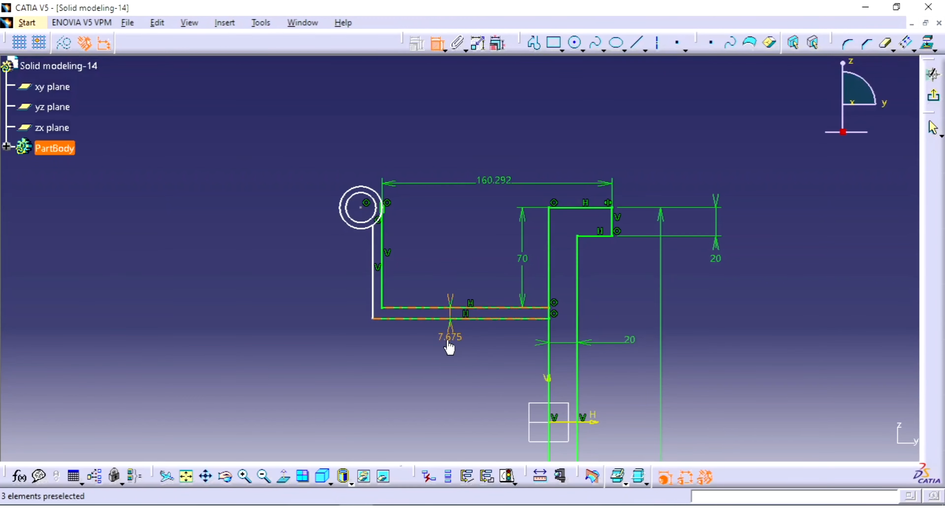
double_click(445, 338)
type("12")
key("Return")
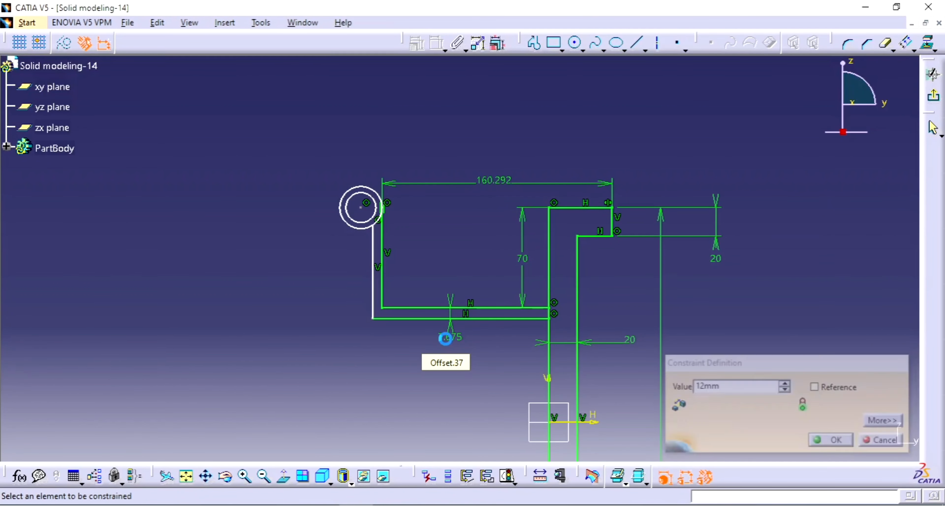
Dimension the distance between the two vertical lines below the circles and set it to 12 mm
left_click(373, 248)
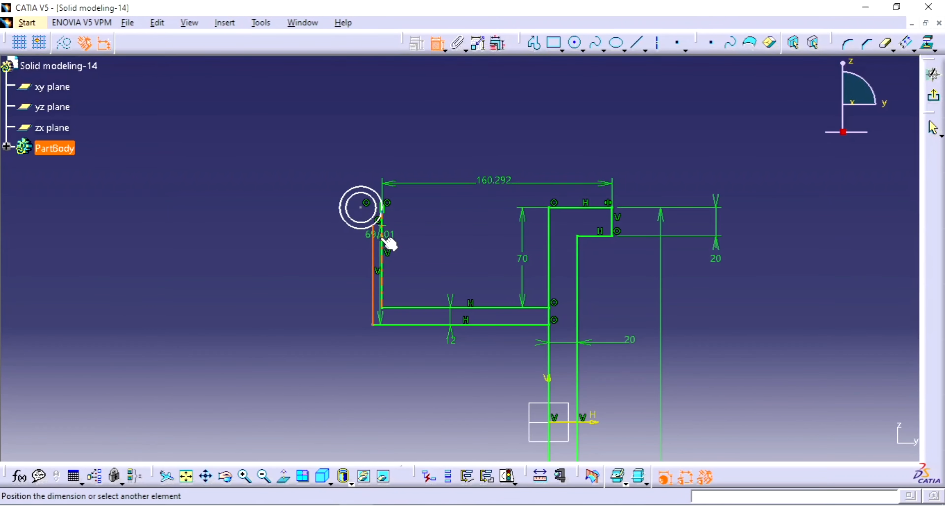
left_click(383, 243)
left_click(424, 241)
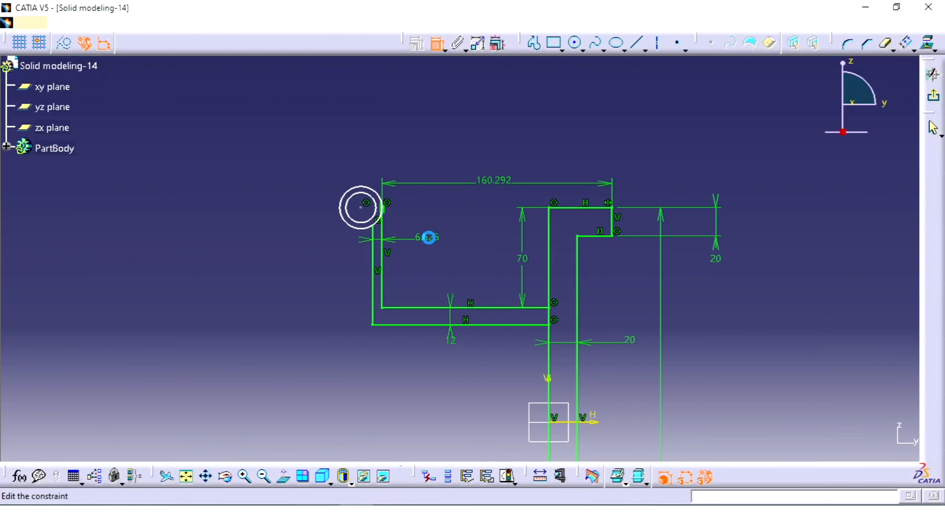
double_click(428, 237)
type("12mm")
key("Return")
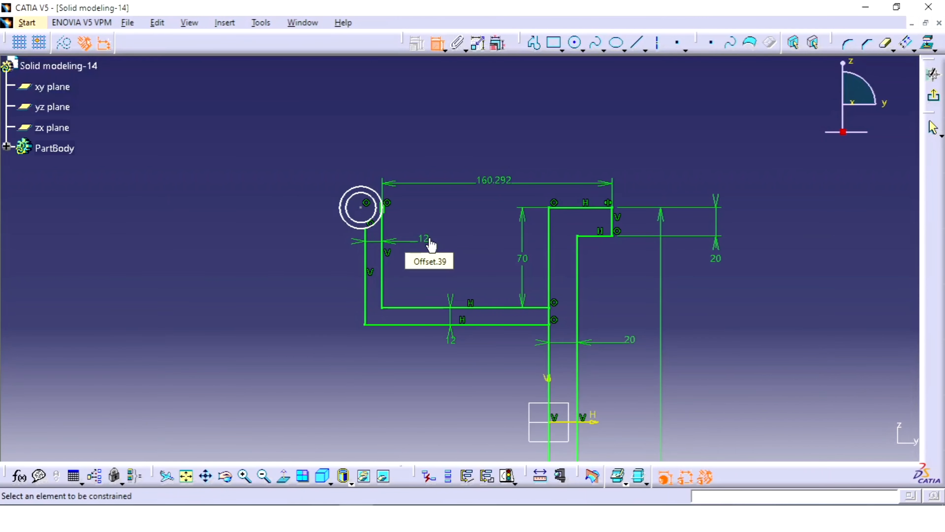
Set the horizontal distance from the arm's inner vertical line to the upper flange's outer edge to 300 mm
mouse_move(431, 242)
middle_mouse_down()
mouse_move(431, 223)
mouse_move(394, 169)
mouse_move(414, 232)
middle_mouse_up()
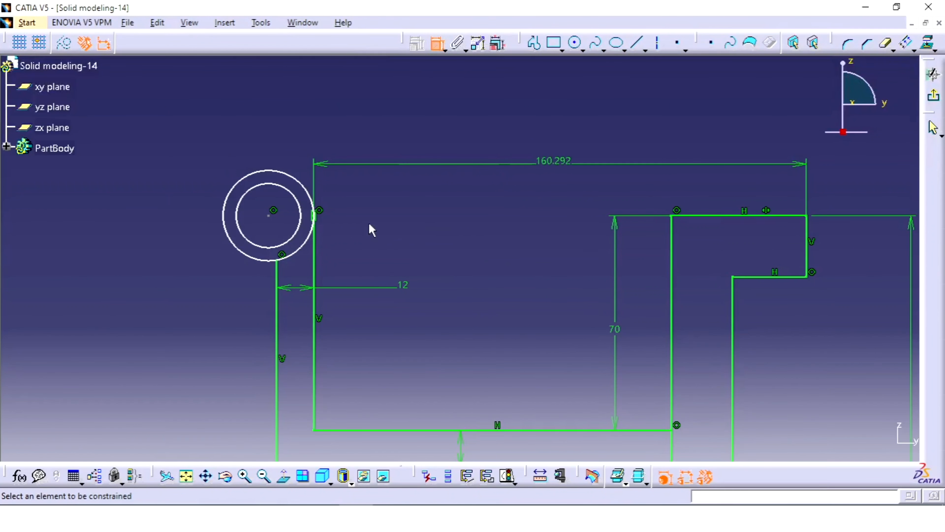
middle_click_drag(335, 192, 331, 189)
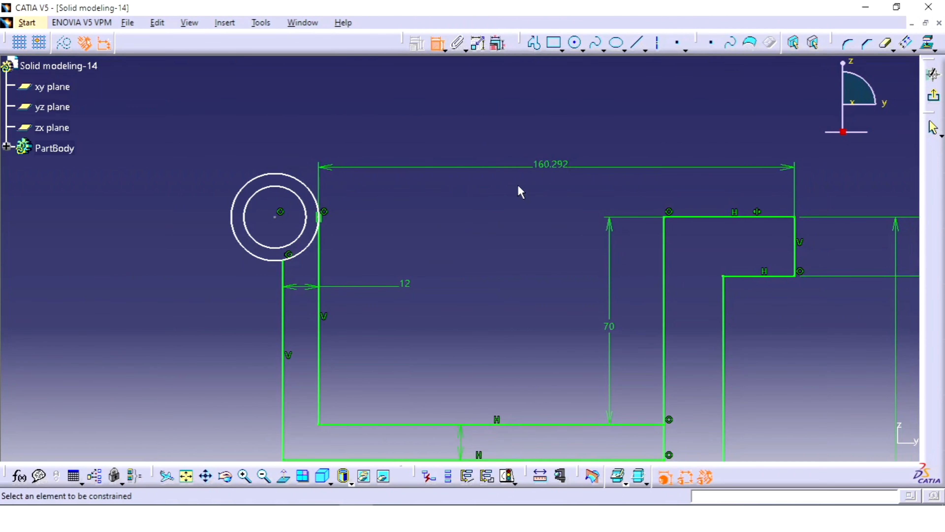
double_click(549, 161)
type("300")
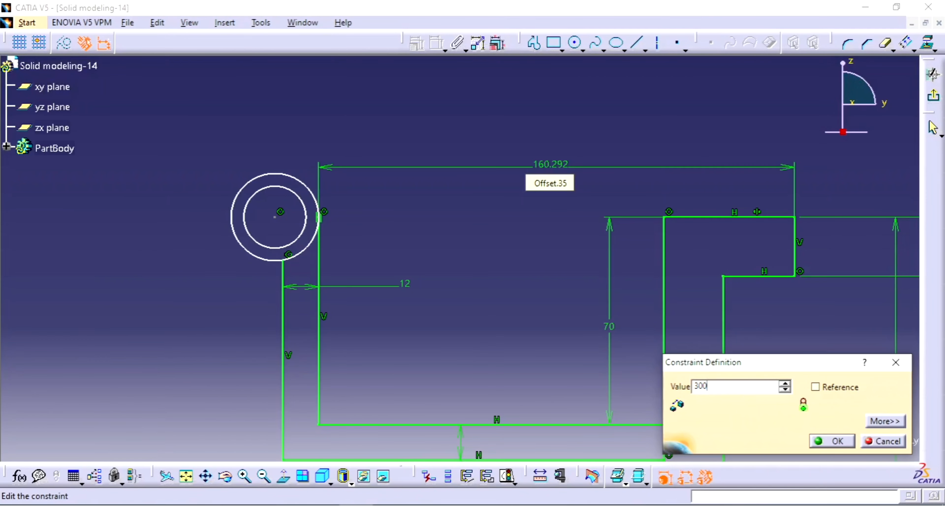
key("Return")
Dimension the circle attached to the arm's vertical lines and set its diameter to 52 mm
middle_click_drag(546, 146, 550, 332)
middle_click_drag(397, 277, 436, 180)
mouse_move(352, 174)
middle_mouse_down()
mouse_move(430, 211)
mouse_move(422, 137)
middle_mouse_up()
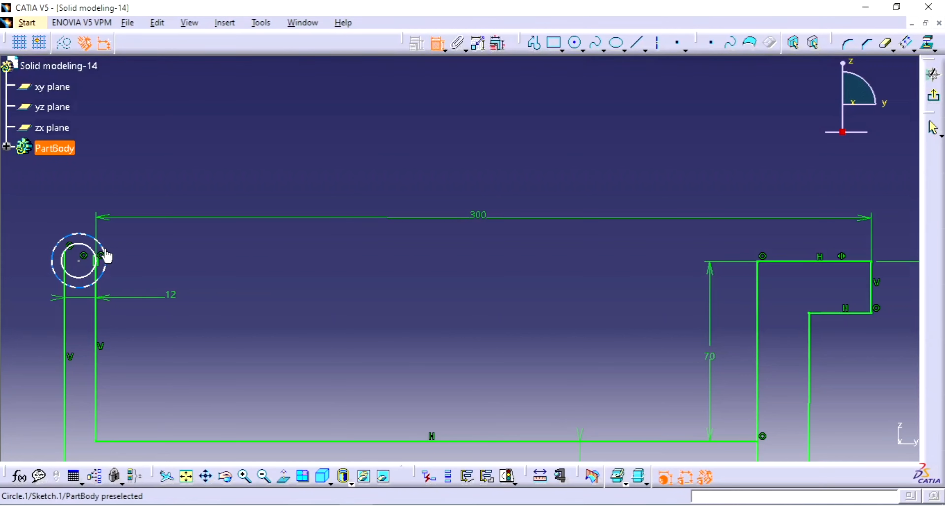
left_click(89, 252)
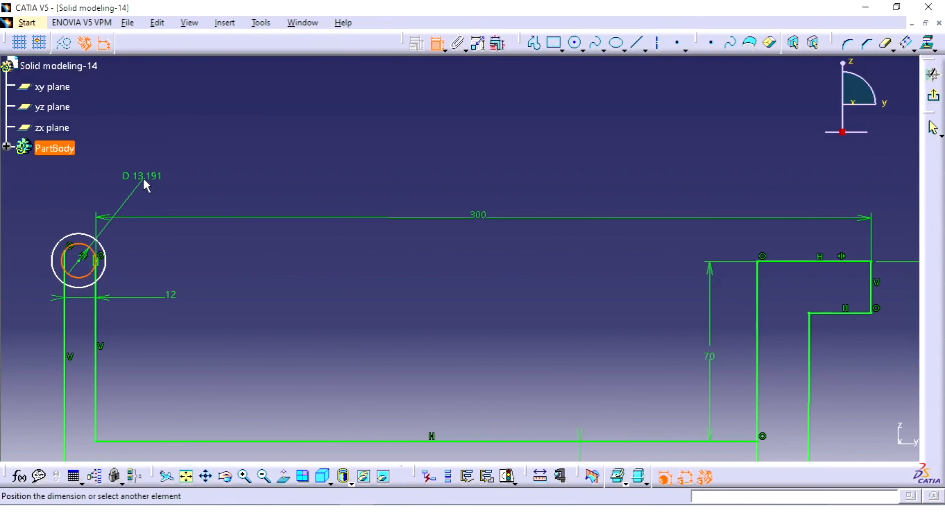
left_click(146, 185)
middle_click_drag(202, 194, 275, 172)
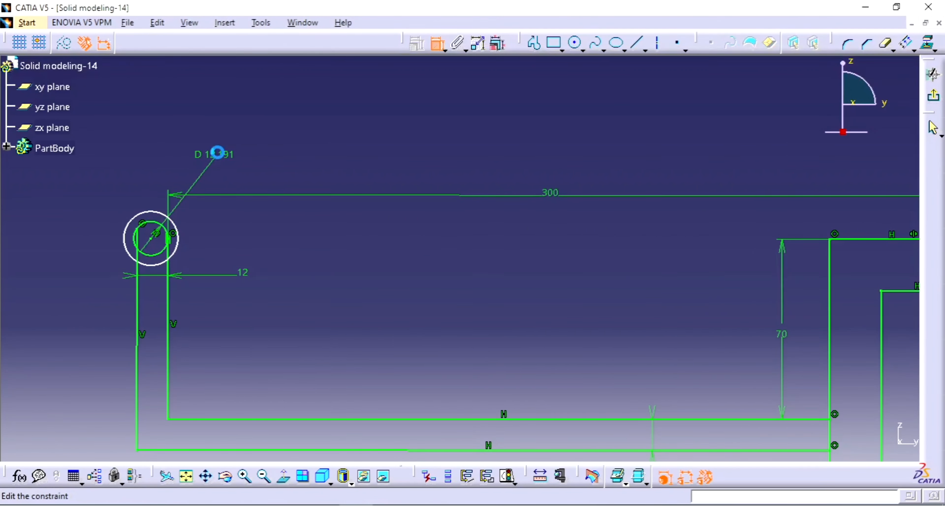
double_click(218, 153)
key("Return")
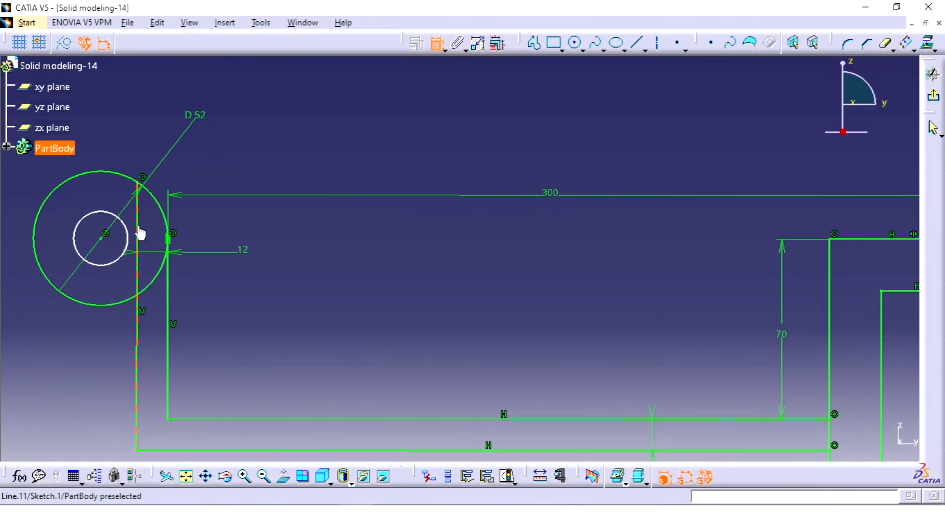
Dimension the other concentric circle at the arm's end and set its diameter to 40 mm
left_click(125, 227)
left_click(181, 175)
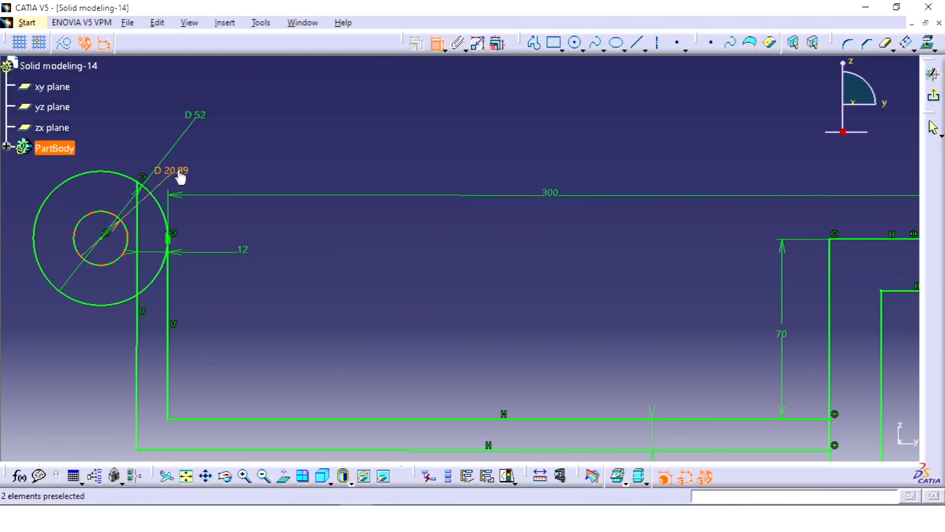
double_click(180, 176)
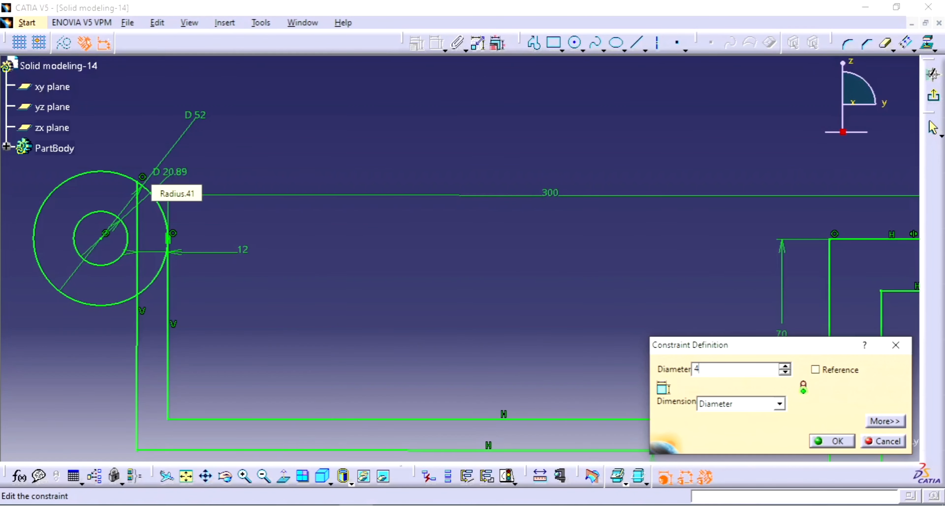
key("Return")
mouse_move(287, 171)
middle_mouse_down()
mouse_move(399, 171)
mouse_move(406, 266)
mouse_move(460, 260)
middle_mouse_up()
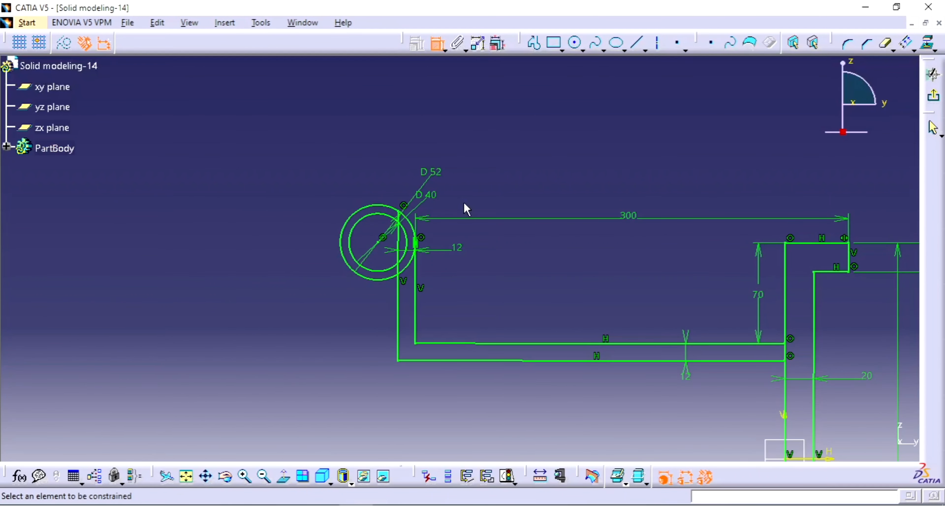
Quick Trim the arm's outer vertical line inside the circles and the larger circle's arc between the two vertical lines
middle_click_drag(465, 204, 430, 195)
left_click(436, 43)
left_click(449, 174)
mouse_move(447, 164)
middle_mouse_down()
mouse_move(449, 174)
mouse_move(464, 134)
middle_mouse_up()
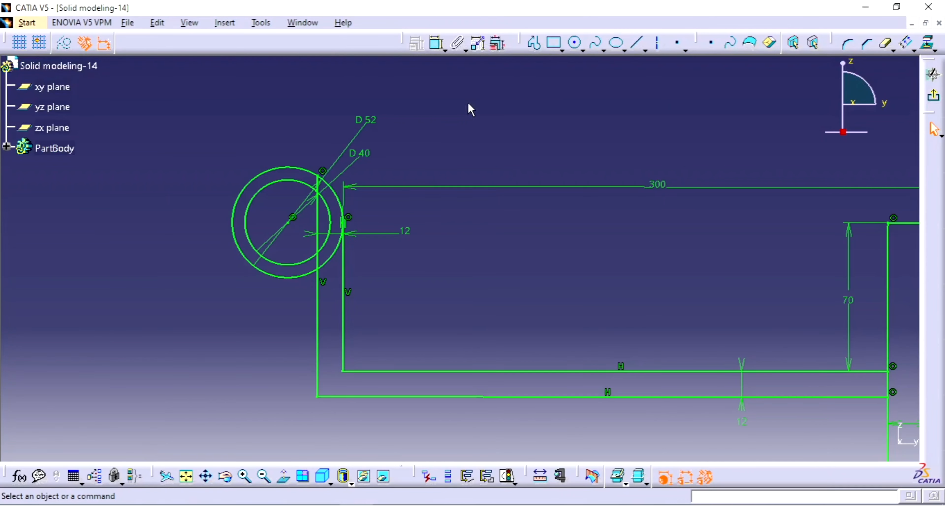
mouse_move(641, 266)
middle_mouse_down()
mouse_move(527, 220)
mouse_move(489, 272)
mouse_move(465, 225)
middle_mouse_up()
left_click(527, 220)
left_click(489, 272)
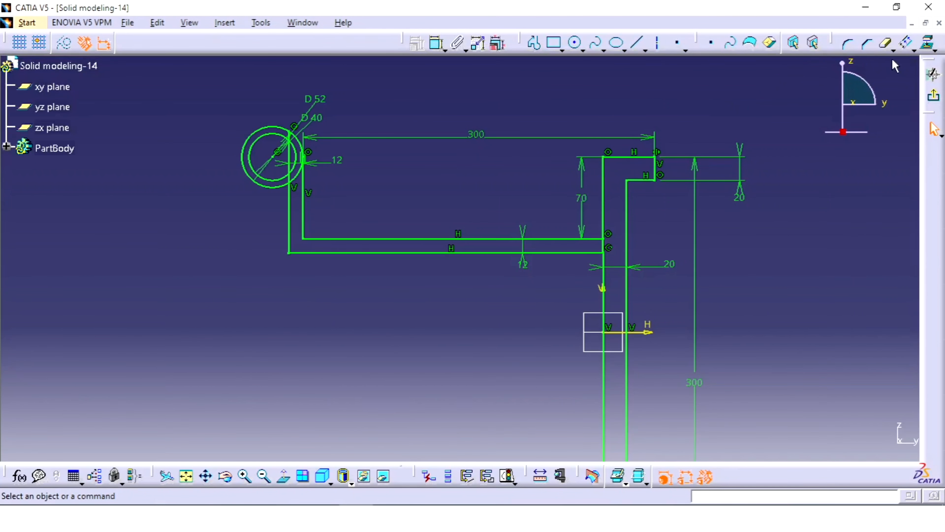
left_click(885, 43)
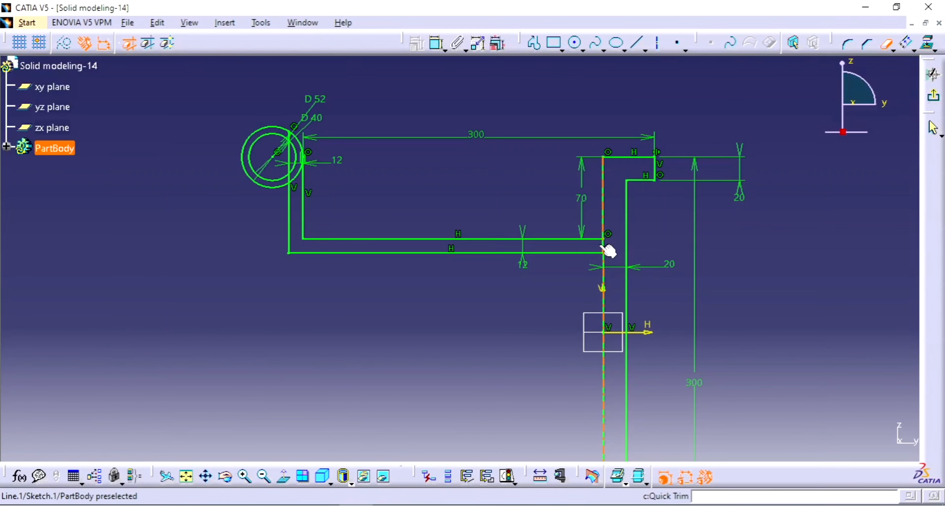
mouse_move(551, 237)
middle_mouse_down()
mouse_move(696, 283)
mouse_move(708, 211)
middle_mouse_up()
left_click(696, 283)
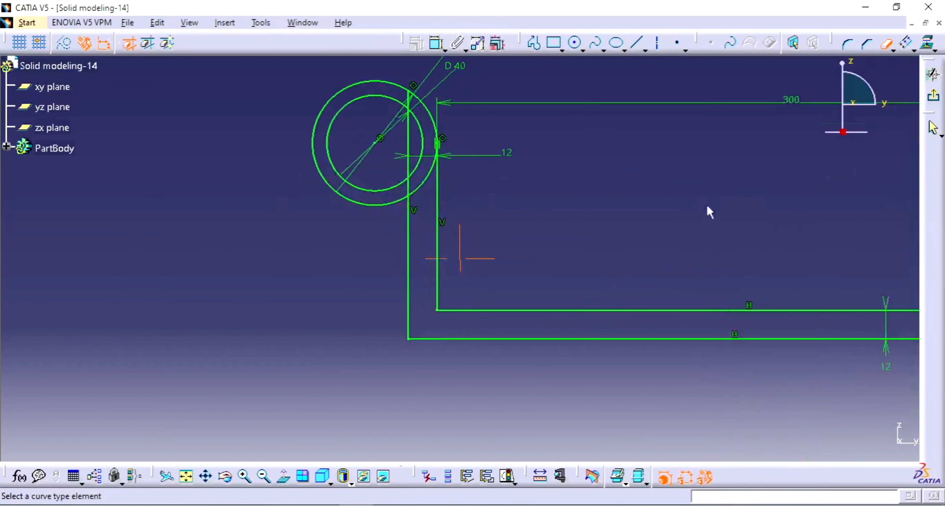
mouse_move(496, 170)
middle_mouse_down()
mouse_move(525, 248)
mouse_move(529, 196)
middle_mouse_up()
left_click(525, 248)
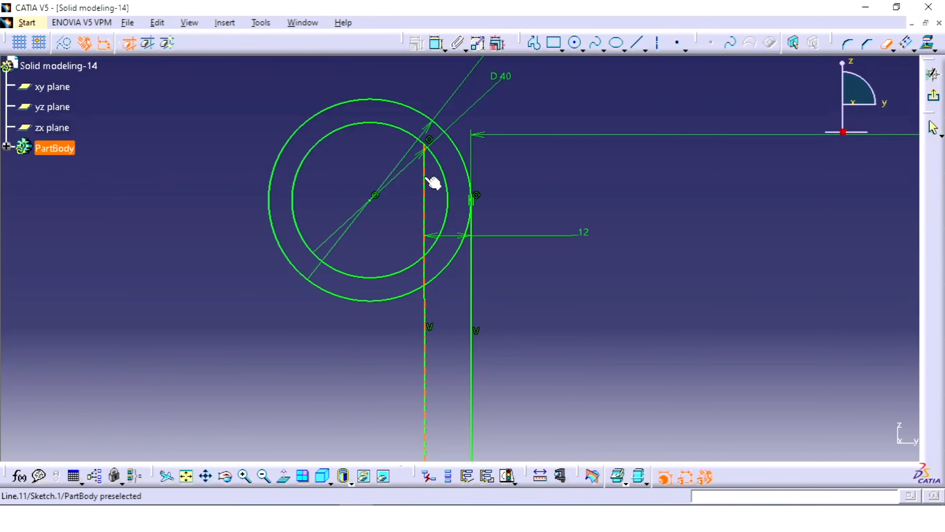
left_click(424, 188)
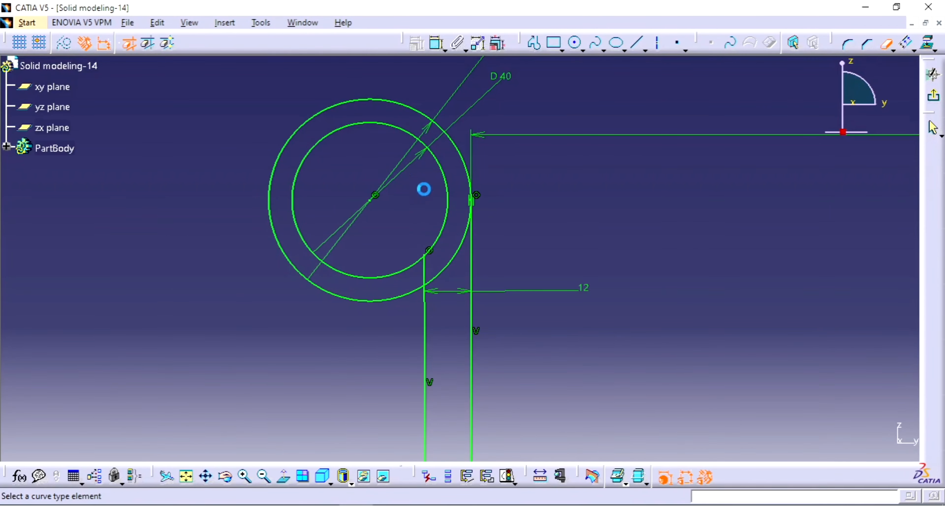
left_click(428, 271)
left_click(454, 268)
Trim the upright's line segment between the arm's two horizontal lines and exit the sketch
left_click(529, 163)
mouse_move(557, 255)
middle_mouse_down()
mouse_move(529, 163)
mouse_move(538, 256)
middle_mouse_up()
left_click(469, 254)
mouse_move(610, 256)
middle_mouse_down()
mouse_move(468, 253)
mouse_move(478, 267)
mouse_move(448, 215)
middle_mouse_up()
left_click(449, 215)
mouse_move(449, 215)
middle_mouse_down()
mouse_move(458, 295)
mouse_move(456, 276)
middle_mouse_up()
left_click(456, 276)
middle_click_drag(456, 275, 455, 263)
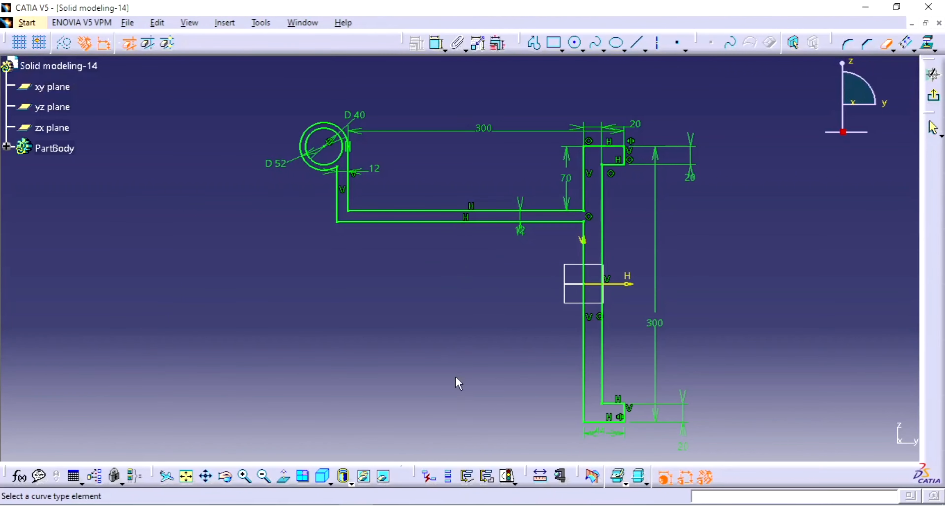
left_click(283, 476)
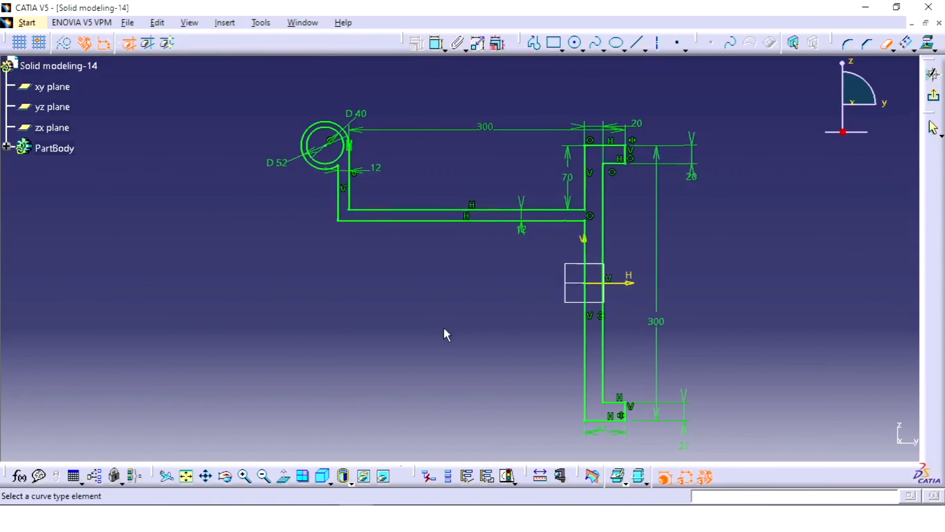
middle_click_drag(446, 334, 449, 327)
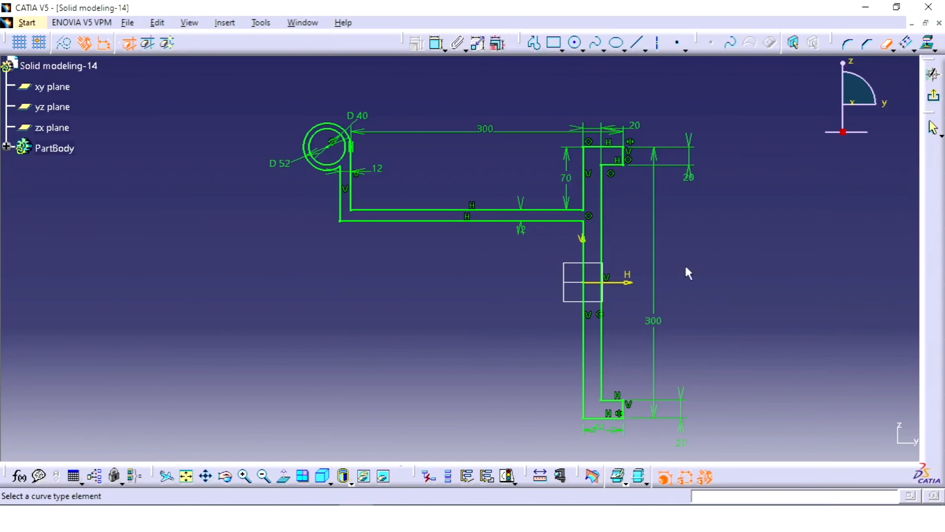
left_click(933, 95)
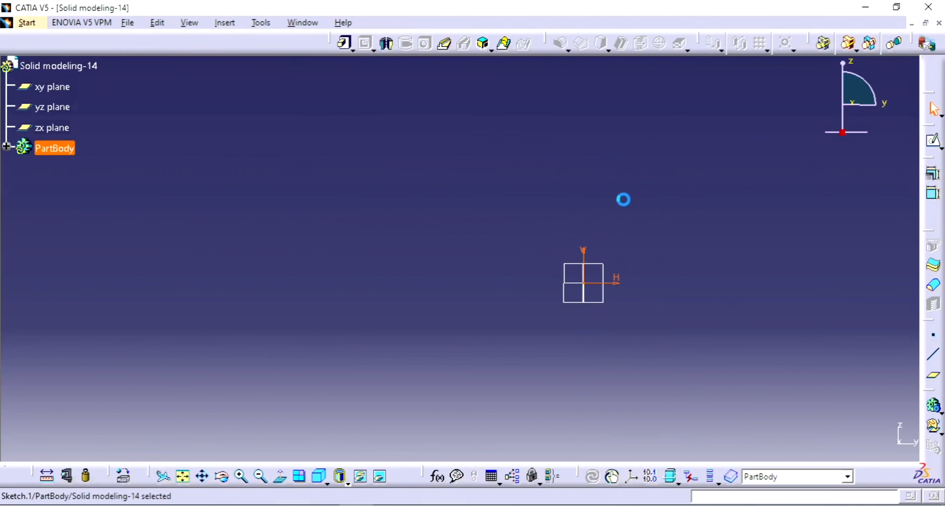
Pad the bracket profile sketch with a length of 50 mm and mirrored extent
mouse_move(582, 232)
middle_mouse_down()
mouse_move(628, 201)
mouse_move(637, 211)
middle_mouse_up()
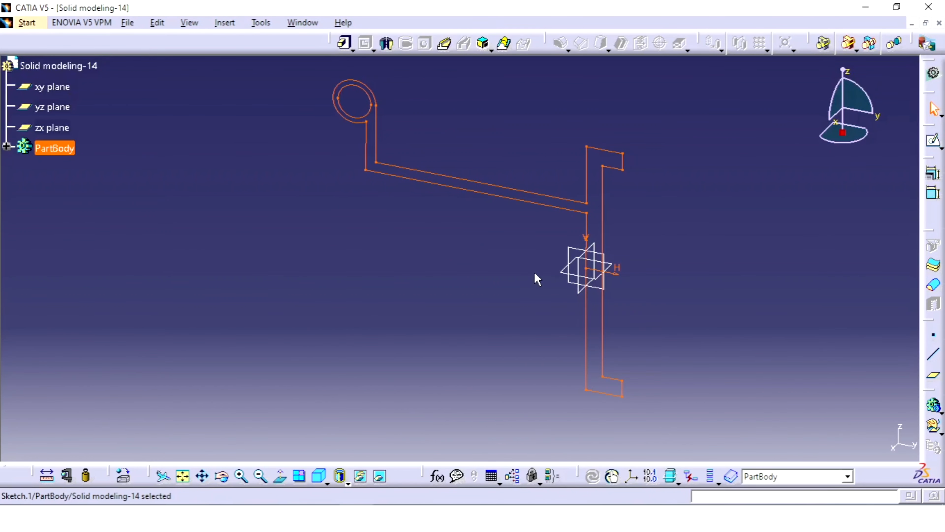
middle_click_drag(537, 279, 544, 300)
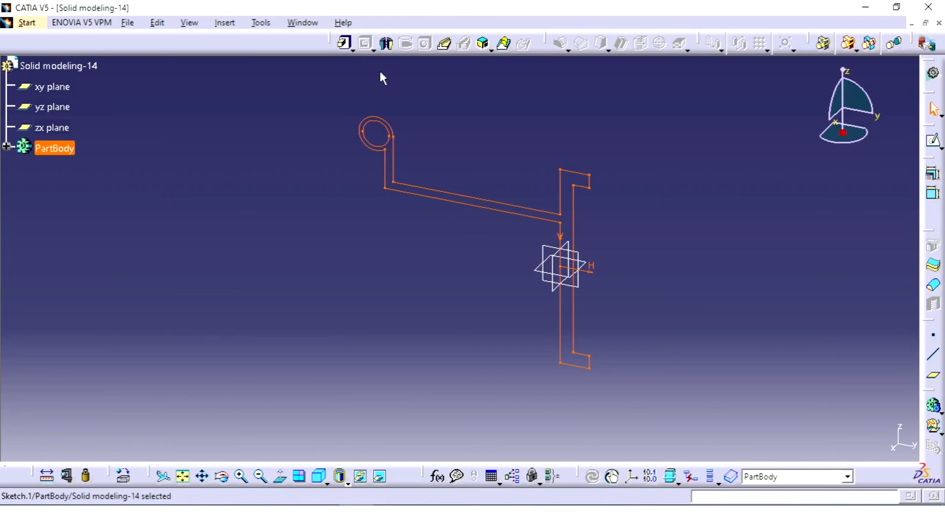
left_click(346, 45)
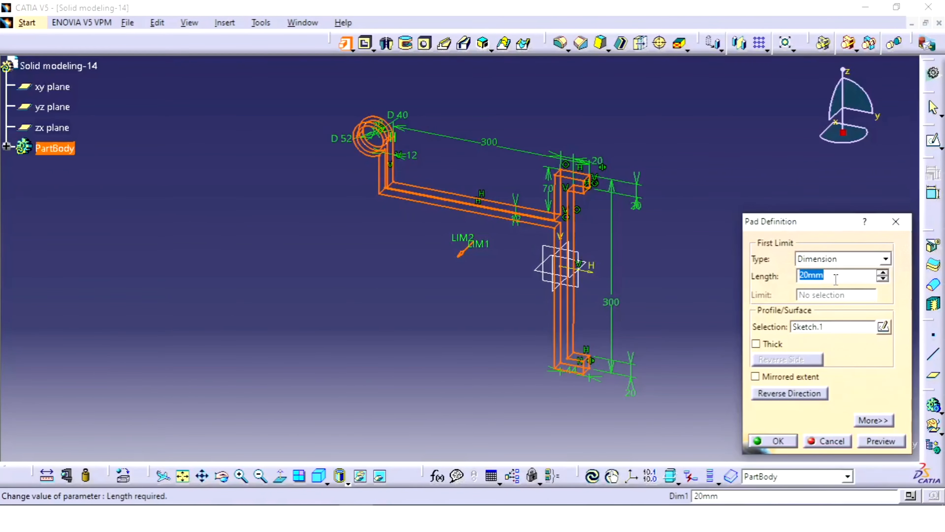
left_click(772, 379)
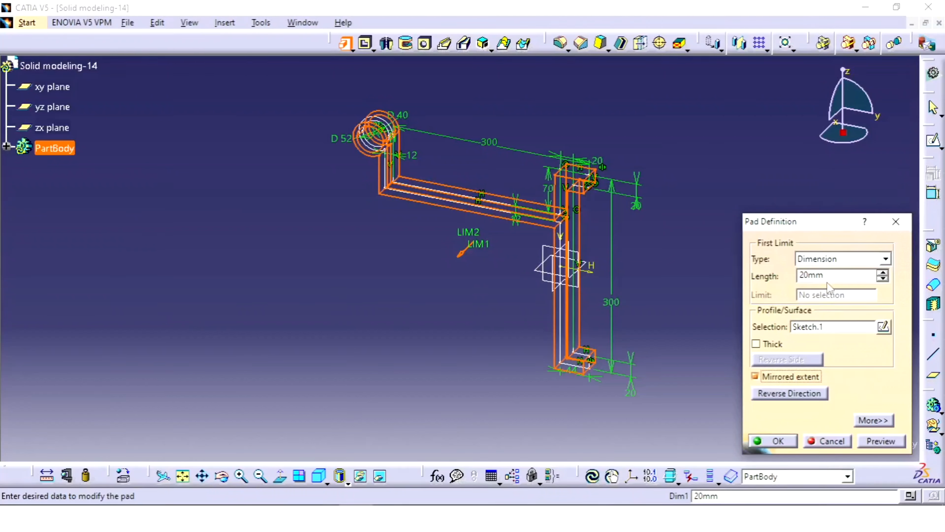
left_click(834, 274)
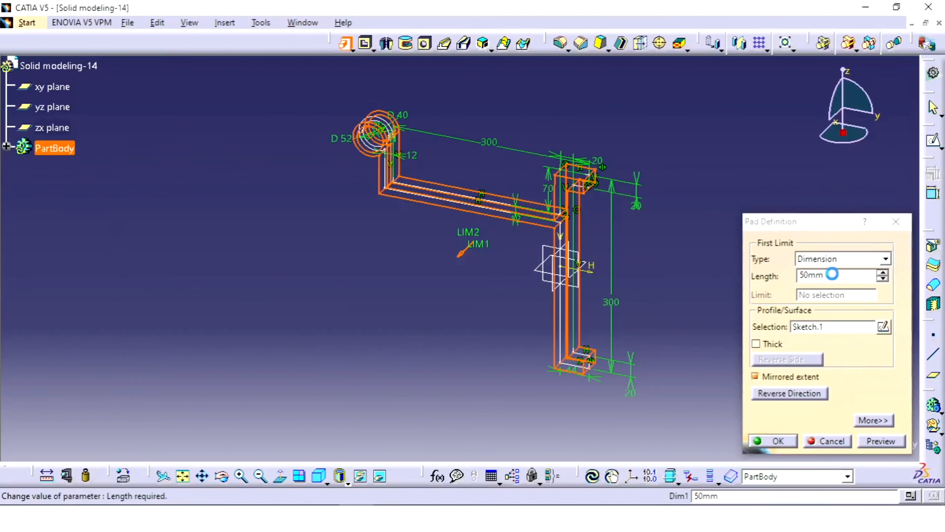
key("Return")
Check the reference drawing and apply a 20 mm edge fillet above and below the arm where it meets the upright
middle_click_drag(708, 246, 688, 228)
middle_click_drag(475, 249, 560, 153)
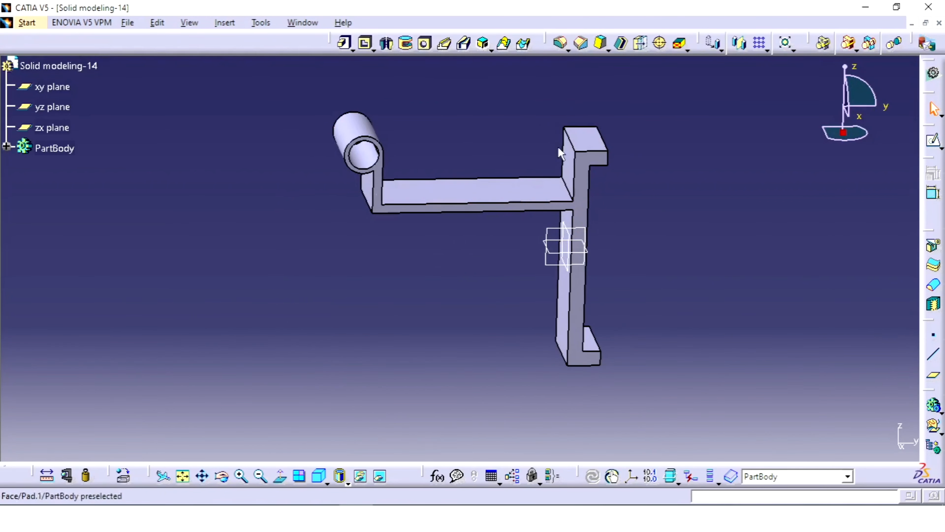
left_click(562, 44)
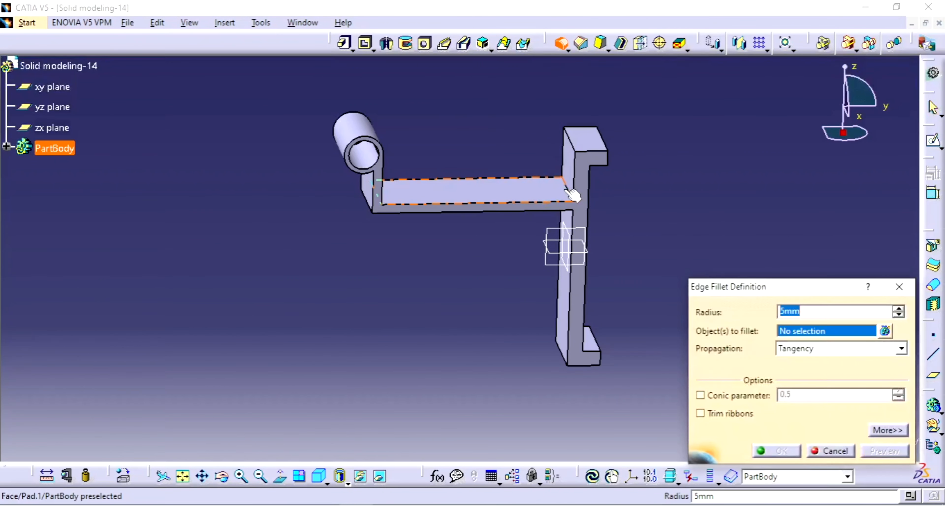
left_click(572, 189)
middle_click_drag(543, 190, 574, 129)
left_click(540, 250)
middle_click_drag(588, 208, 479, 406)
left_click(425, 516)
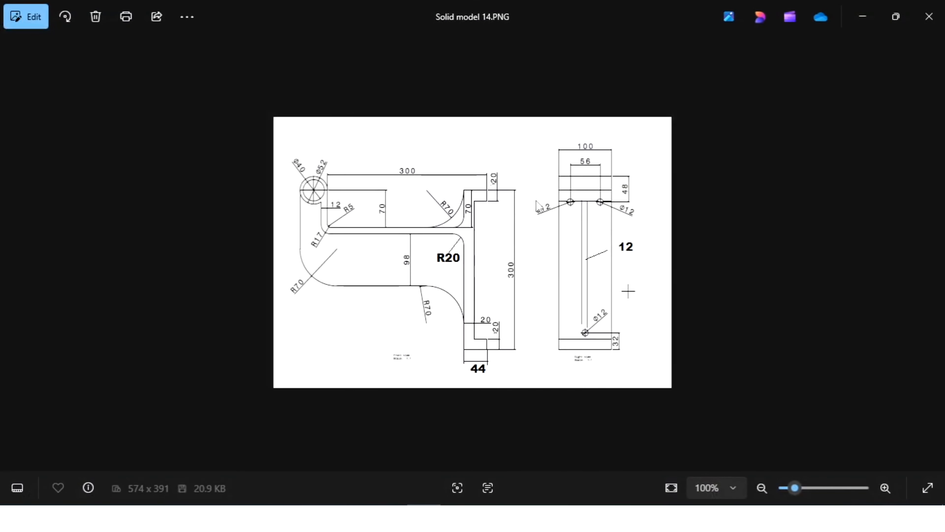
left_click(425, 516)
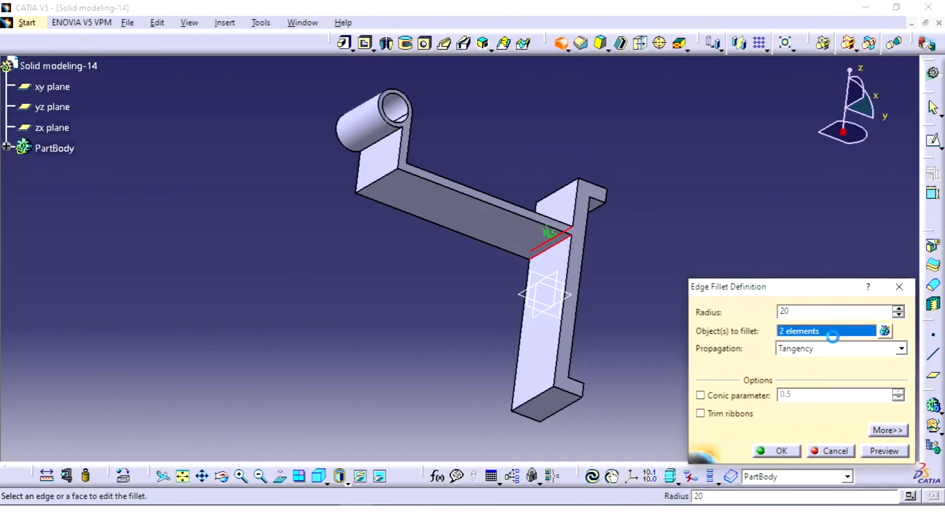
key("Return")
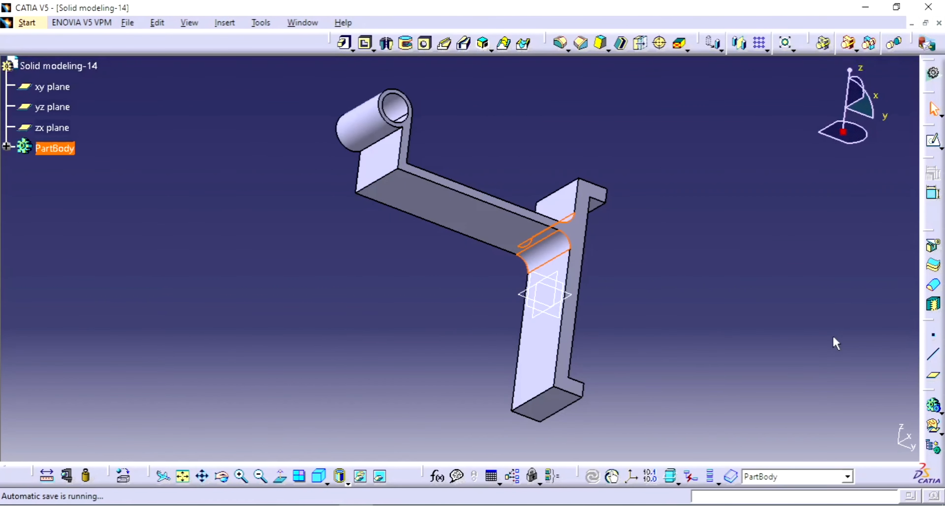
left_click(791, 294)
Apply a 10 mm edge fillet to the arm's inner corner below the cylinder
middle_click_drag(728, 256, 718, 289)
middle_click_drag(540, 182, 504, 342)
middle_click_drag(485, 256, 372, 182)
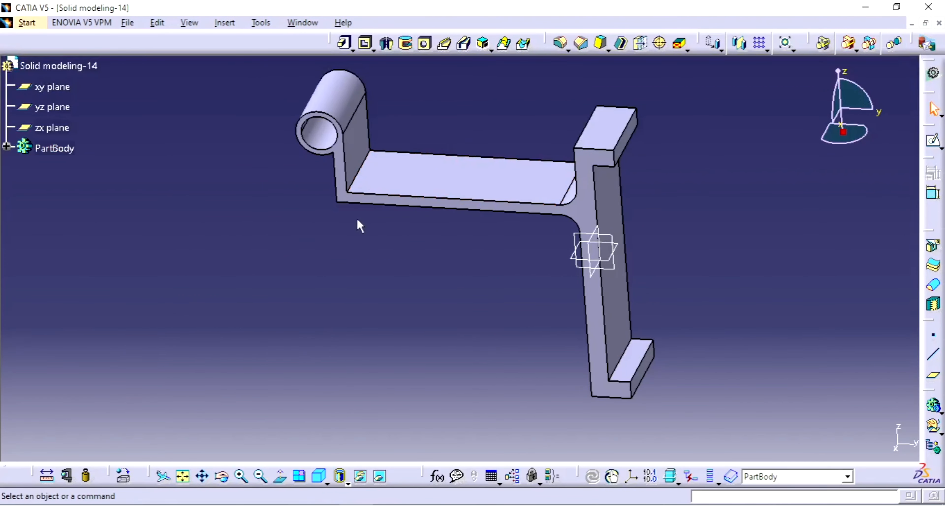
middle_click_drag(358, 223, 401, 185)
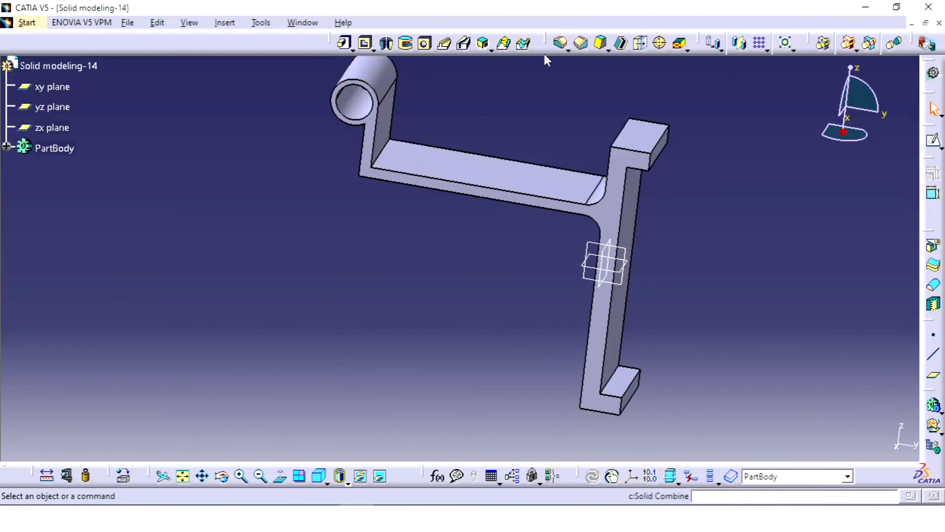
left_click(561, 45)
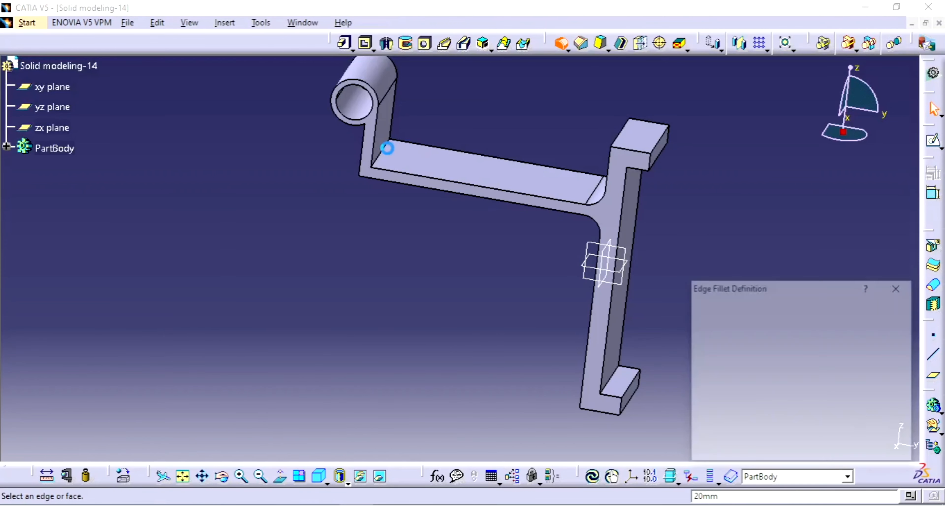
left_click(389, 158)
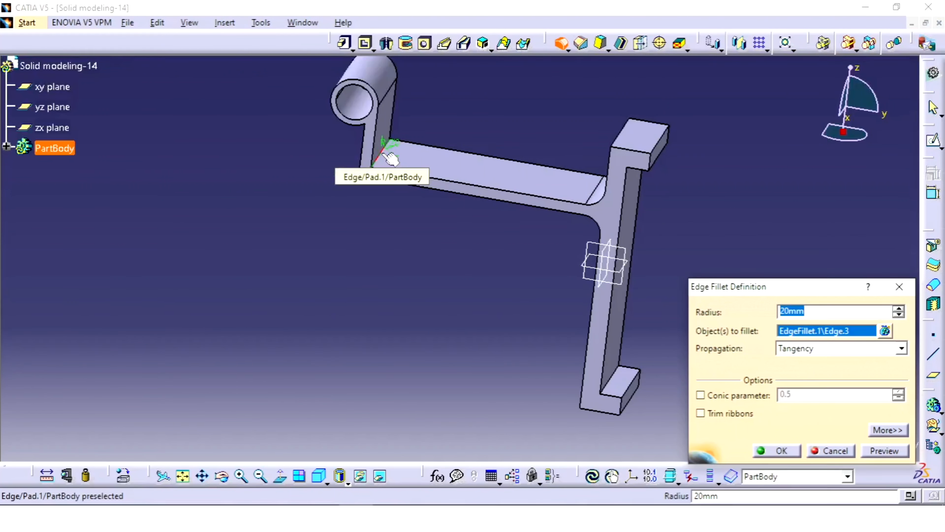
key("Return")
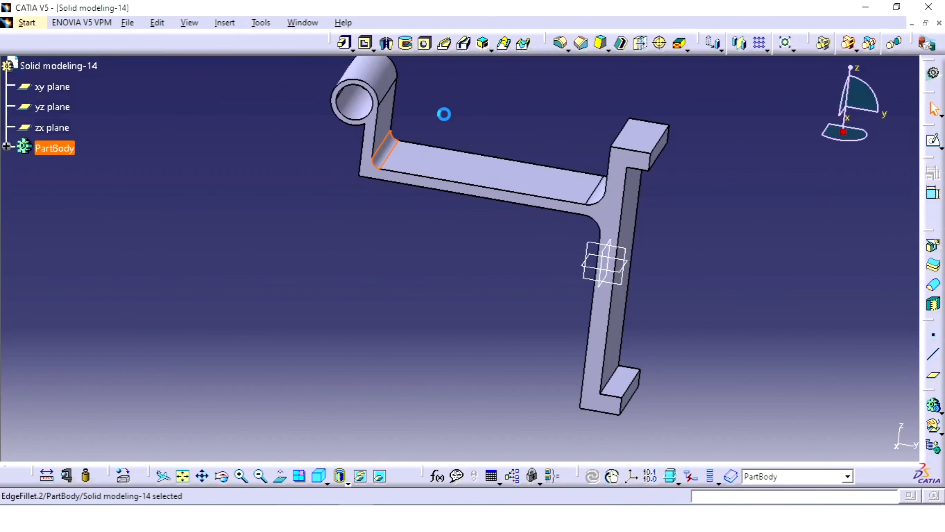
left_click(517, 69)
Compare with the reference drawing and change the inner corner fillet's radius to 5 mm
key("alt+Tab")
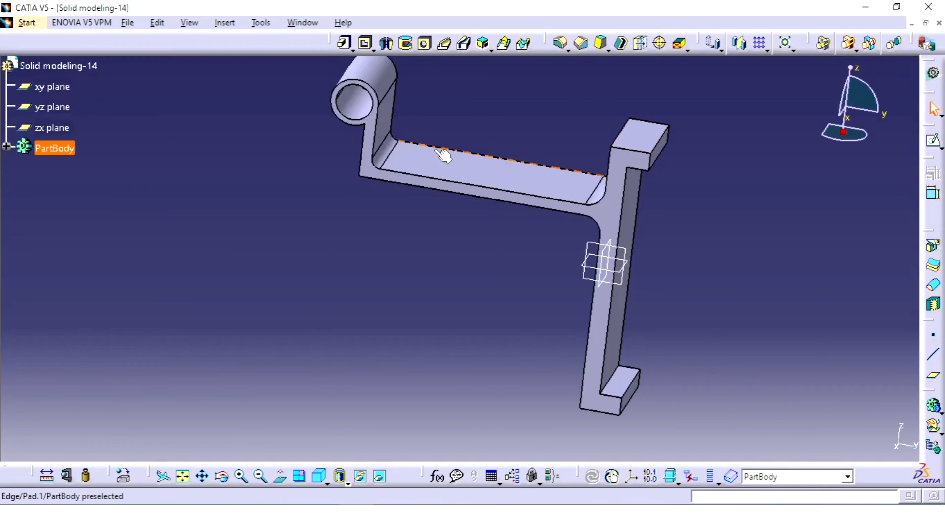
double_click(380, 152)
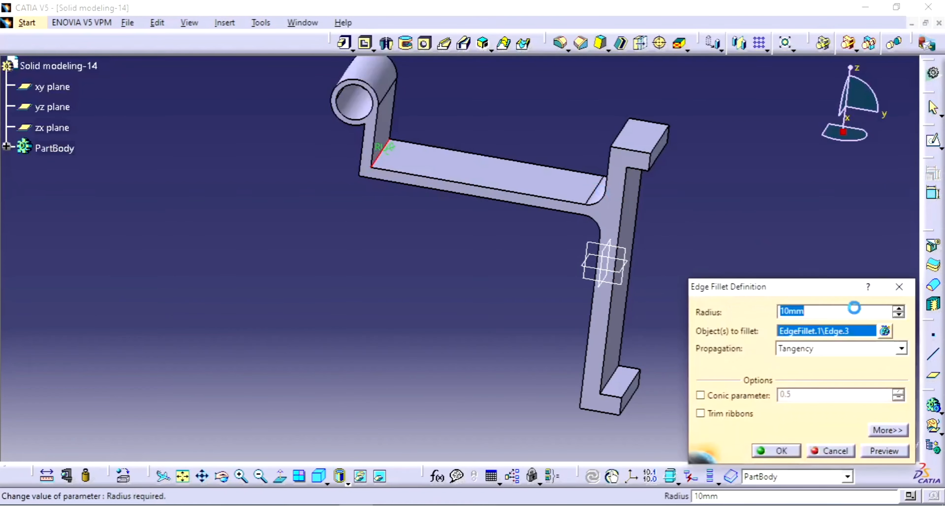
type("5")
key("Return")
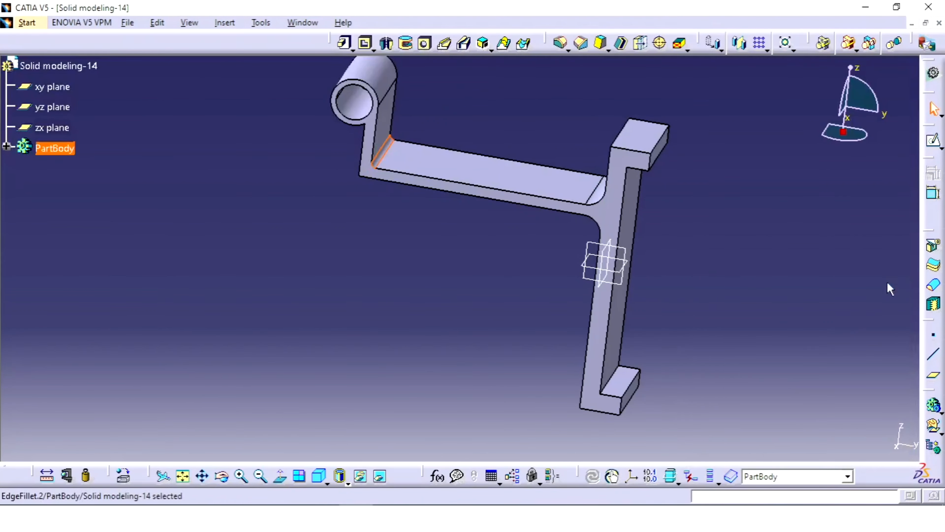
left_click(887, 281)
Fillet the arm's outer corner edge below the cylinder with the drawing's 17 mm radius
left_click(562, 49)
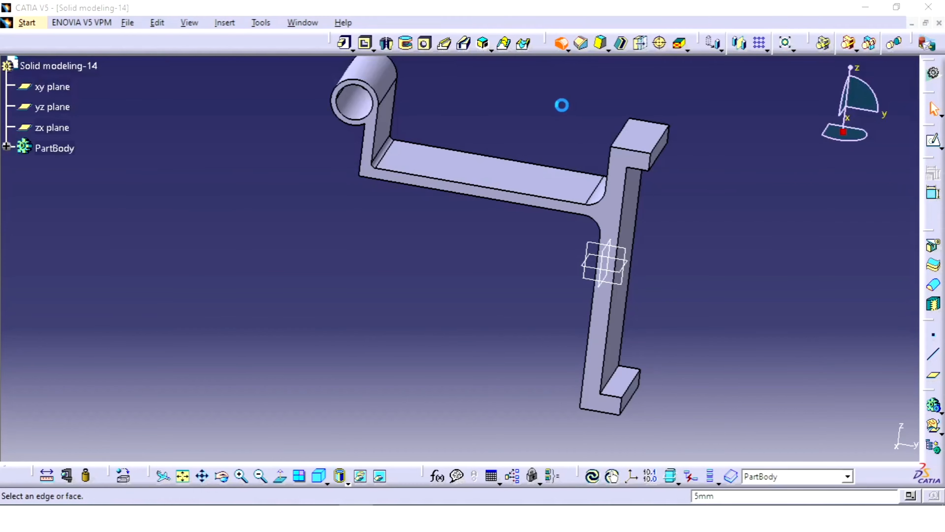
middle_click_drag(424, 218, 416, 154)
left_click(395, 131)
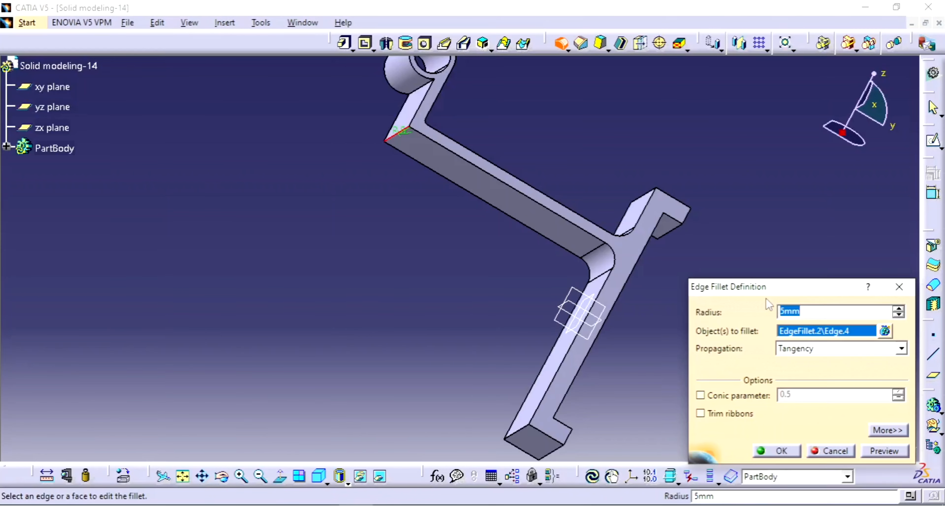
type("17")
key("Return")
left_click(593, 163)
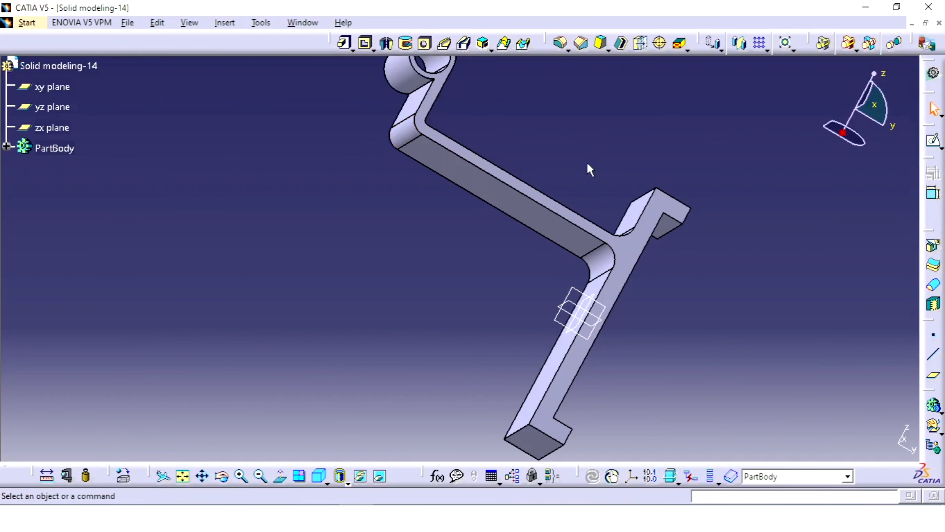
Review the rib dimensions in the Solid model 14 reference drawing and open a new sketch on the yz plane
middle_click_drag(587, 164, 578, 250)
middle_click_drag(545, 143, 367, 312)
key("alt+Tab")
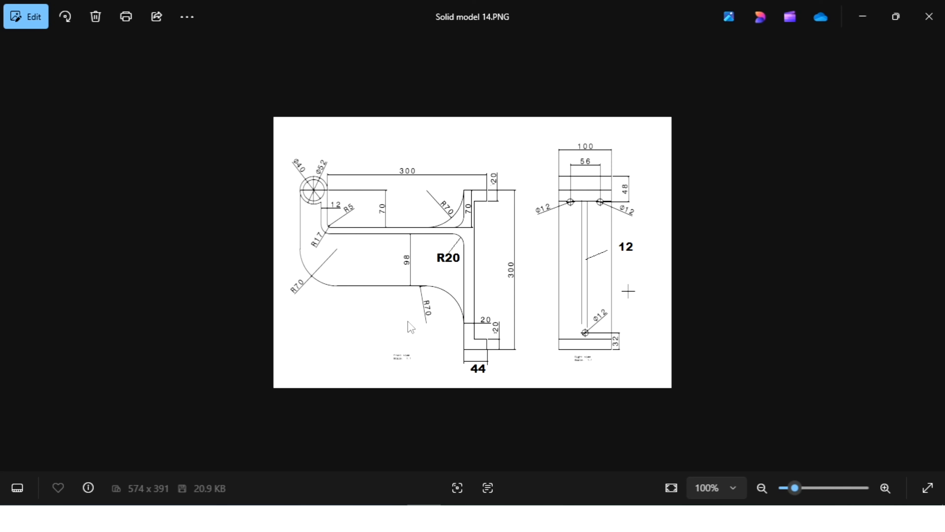
left_click(356, 518)
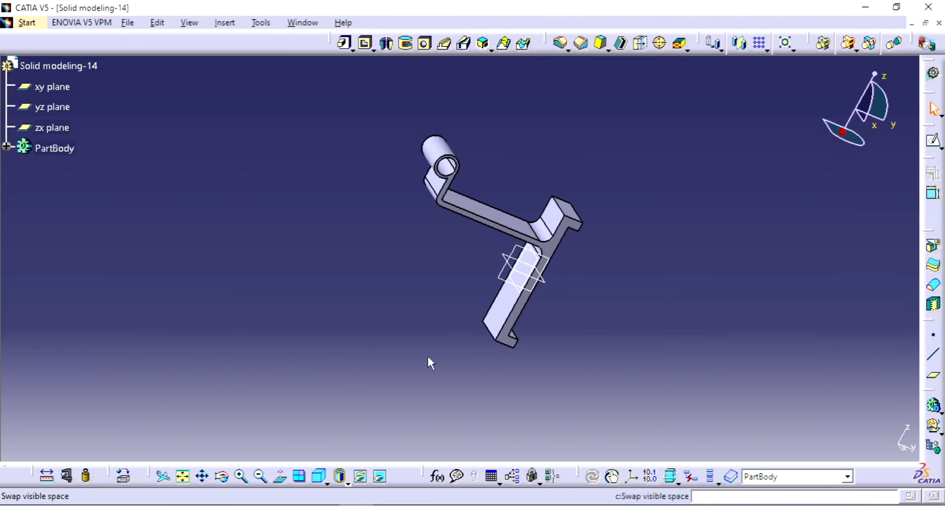
left_click(514, 254)
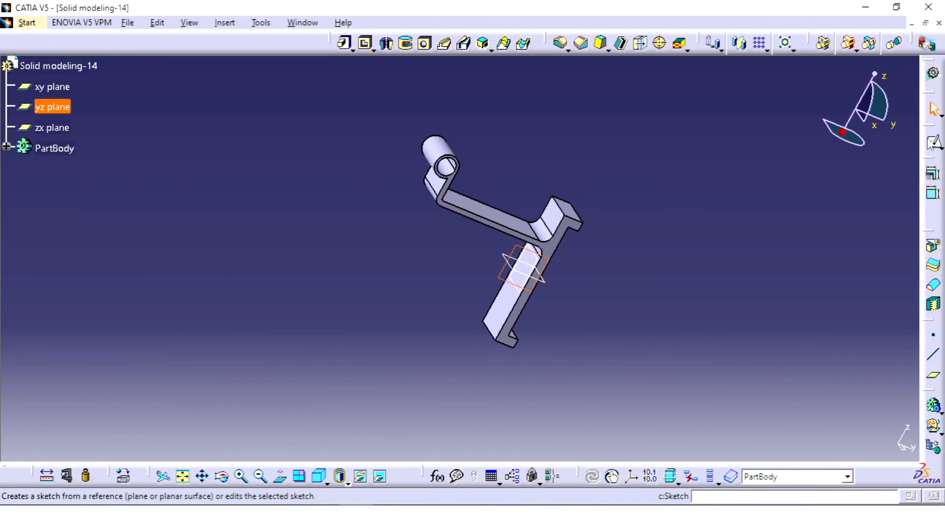
left_click(935, 143)
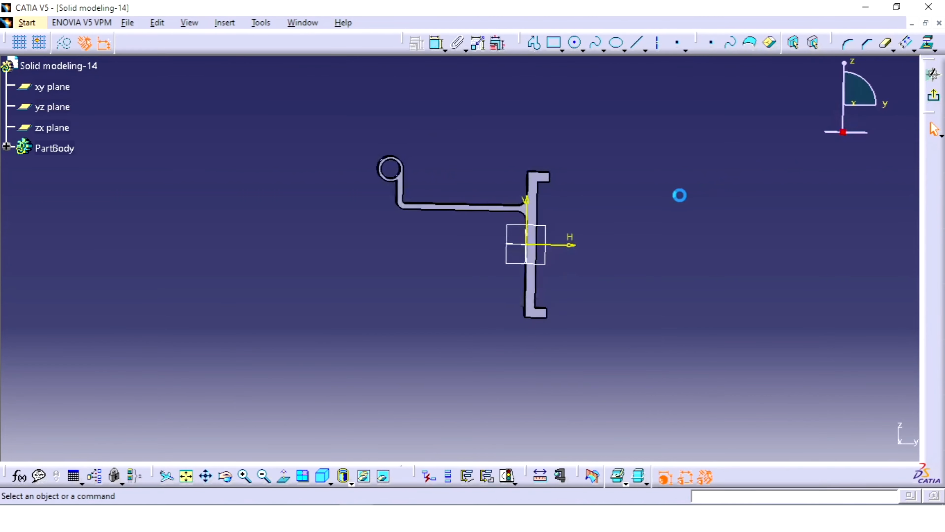
Sketch an open rib profile: a vertical line about 107 mm long down from the cylinder's outer side, and a horizontal line toward the plate
middle_click_drag(633, 196, 666, 142)
left_click(534, 43)
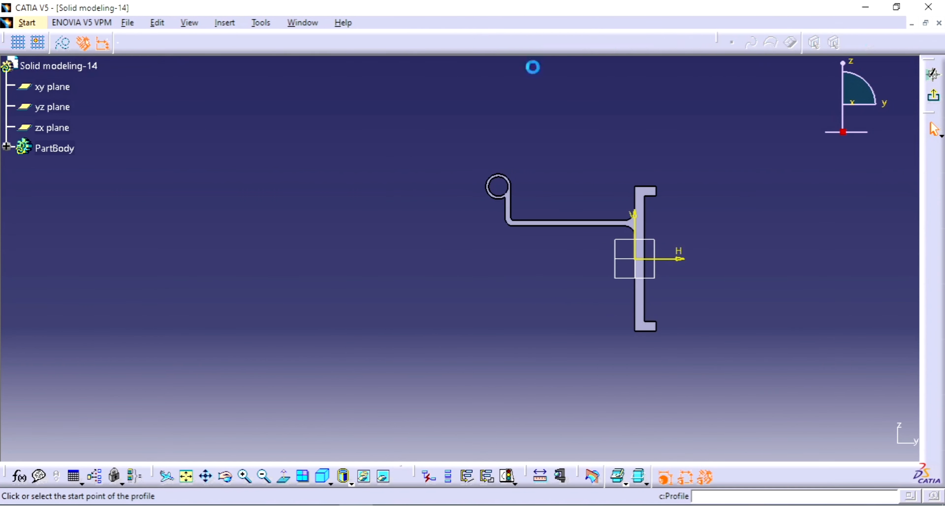
mouse_move(458, 259)
middle_mouse_down("ctrl")
mouse_move(458, 231)
mouse_move(510, 145)
middle_mouse_up("ctrl")
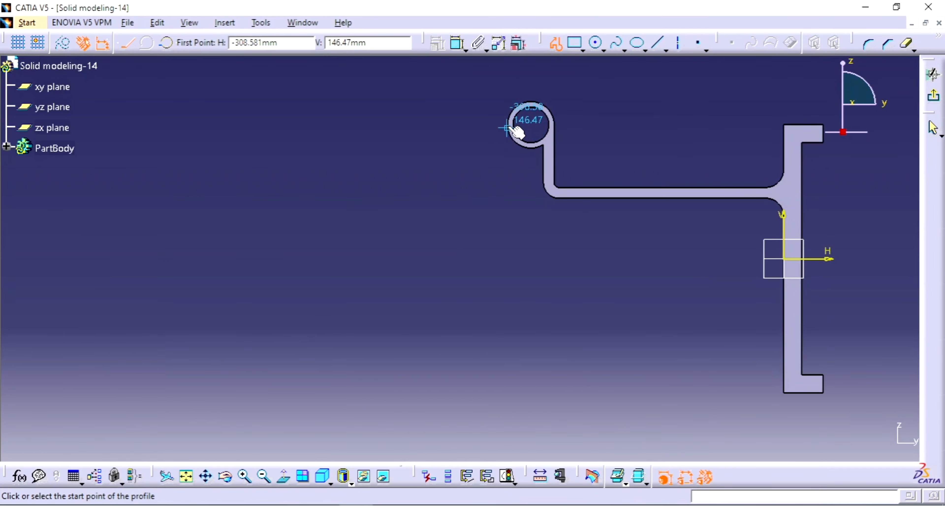
left_click(508, 129)
left_click(541, 231)
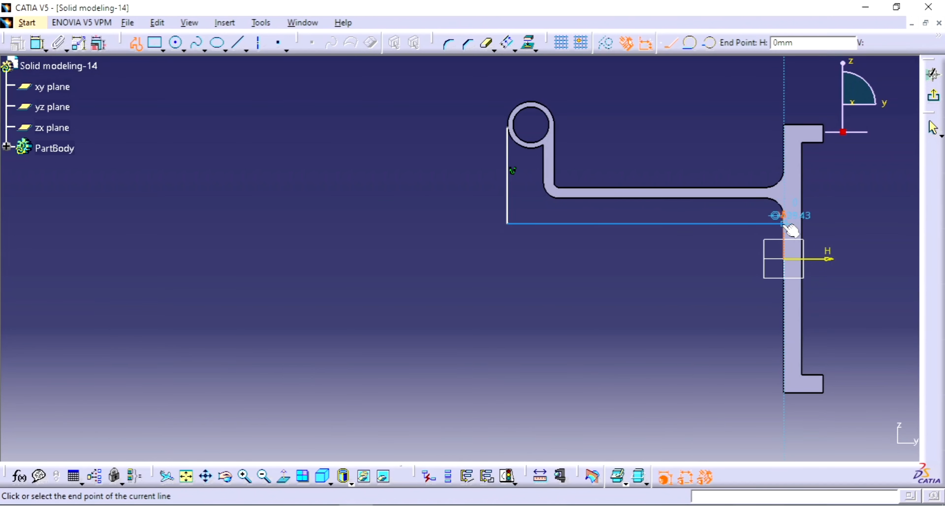
left_click(721, 223)
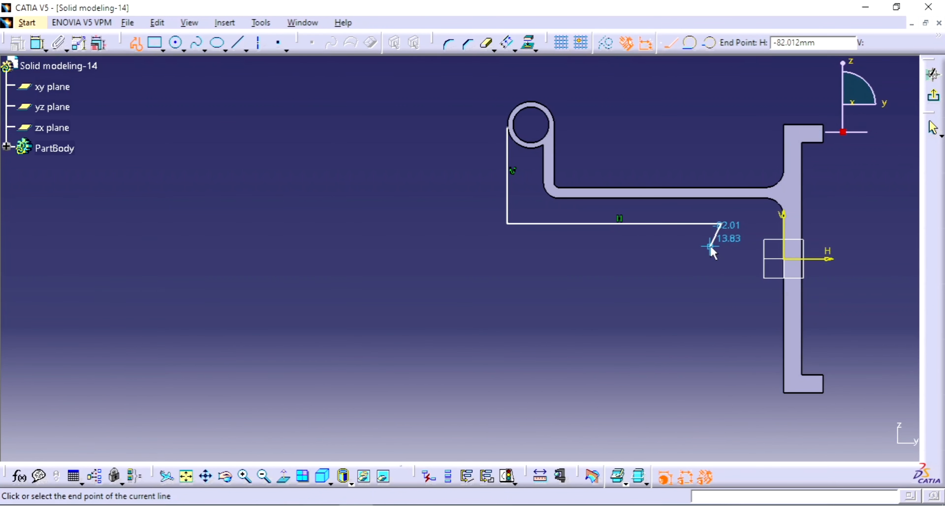
key("Escape")
middle_click_drag(620, 298, 558, 331)
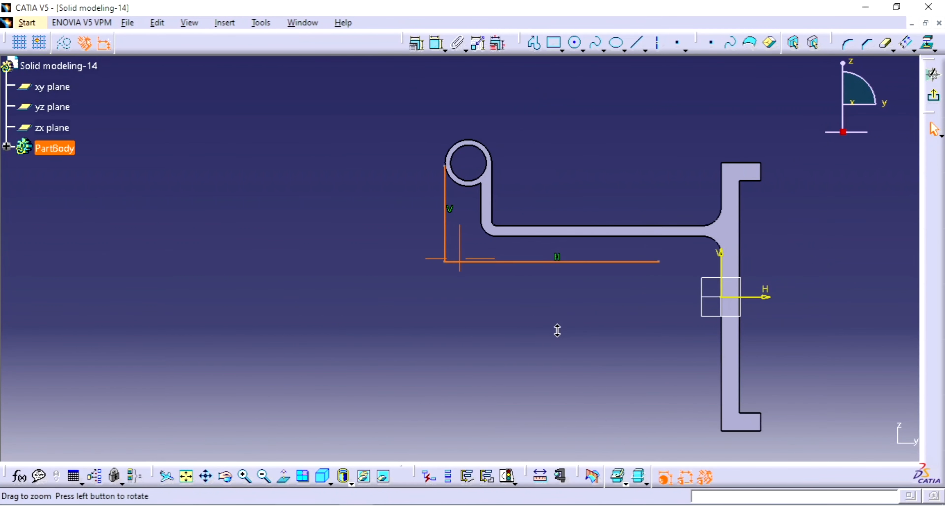
left_click(578, 161)
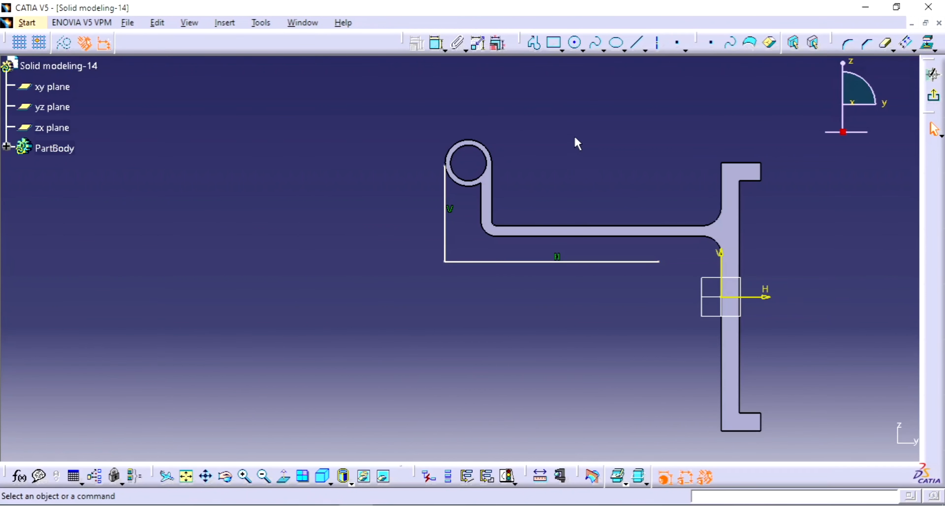
Constrain the vertical line tangent to the cylinder's outer circle and make its upper endpoint coincident with that circle
left_click(437, 43)
left_click(450, 182)
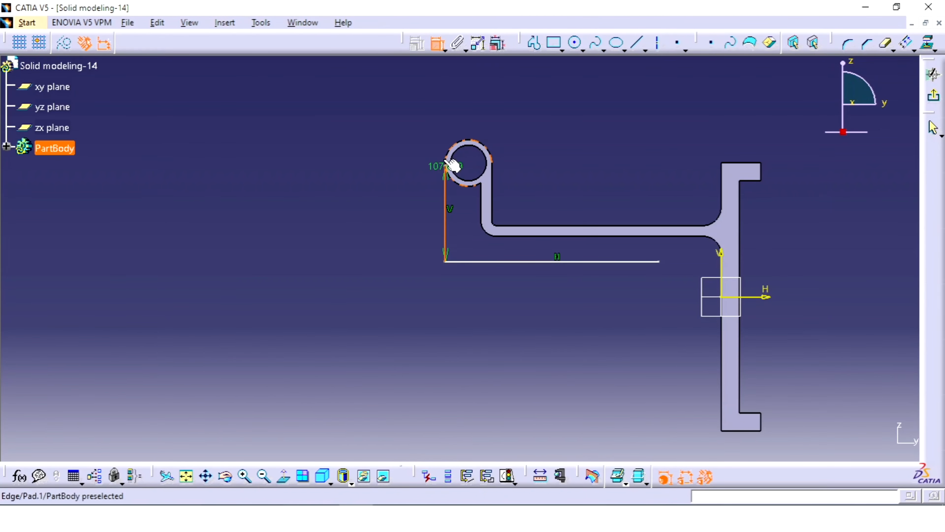
left_click(448, 157)
right_click(544, 193)
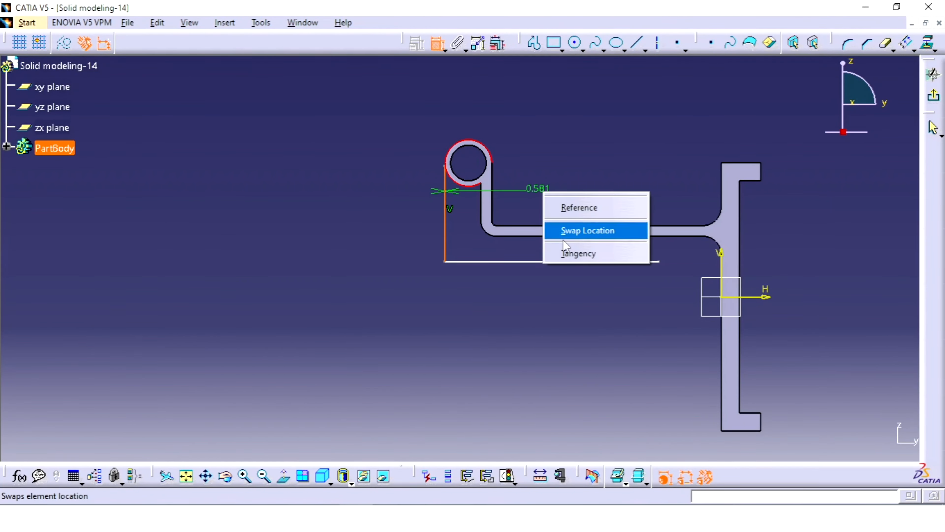
left_click(578, 253)
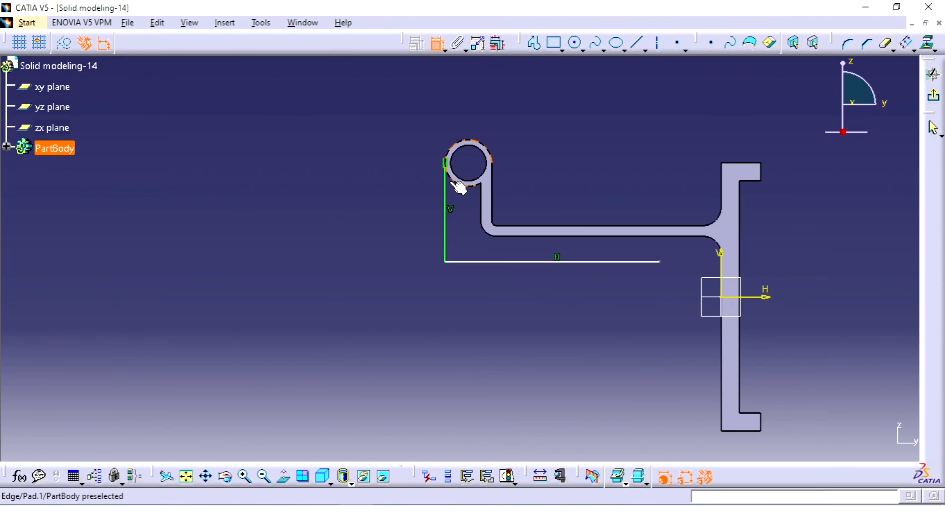
left_click(458, 186)
right_click(498, 175)
left_click(560, 292)
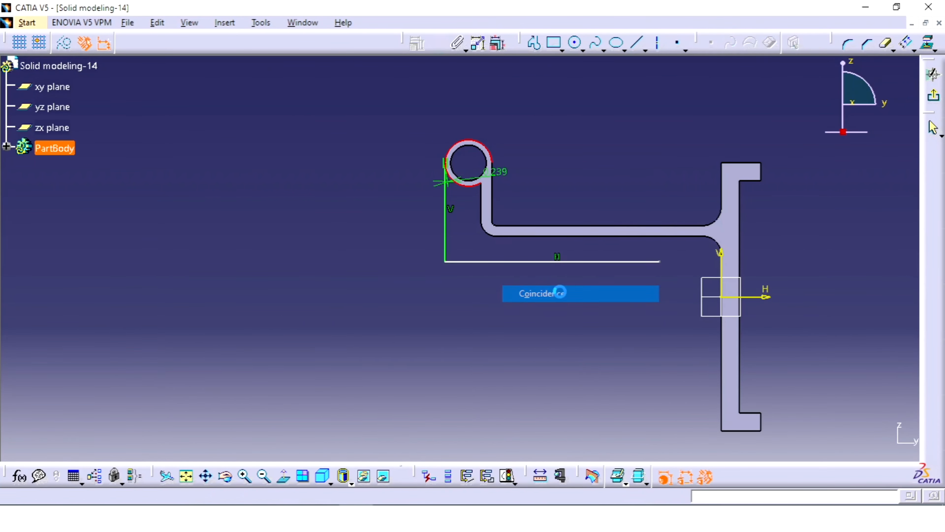
Dimension the horizontal rib line from the arm's lower edge and set the offset to 98 mm
left_click(551, 238)
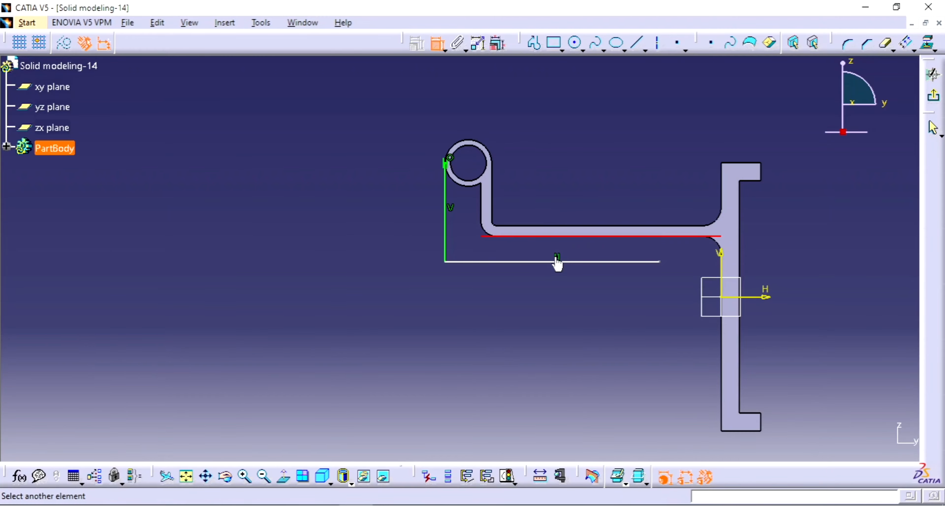
left_click(567, 262)
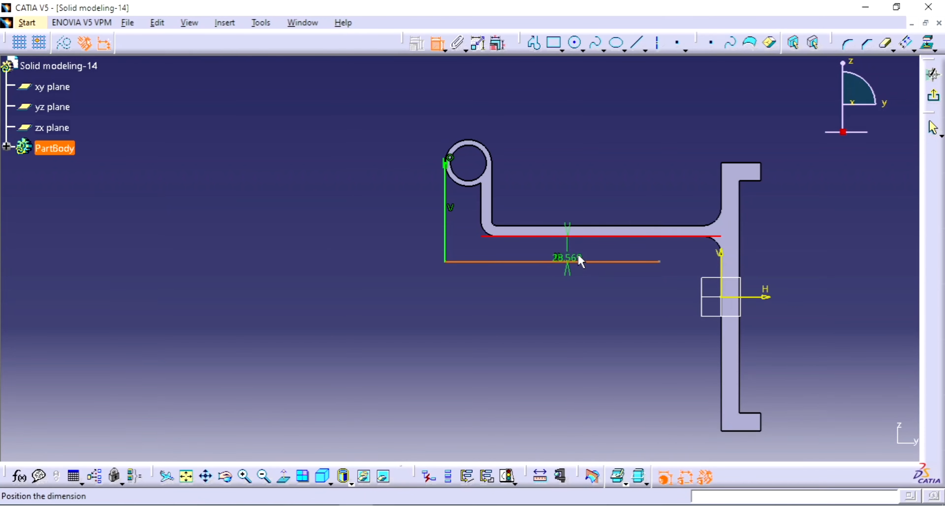
left_click(586, 246)
double_click(592, 244)
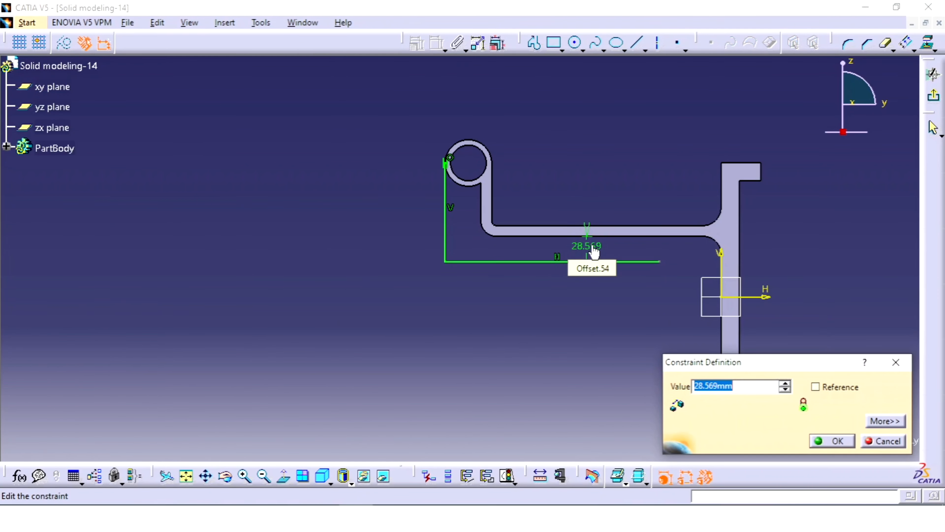
type("90")
key("Return")
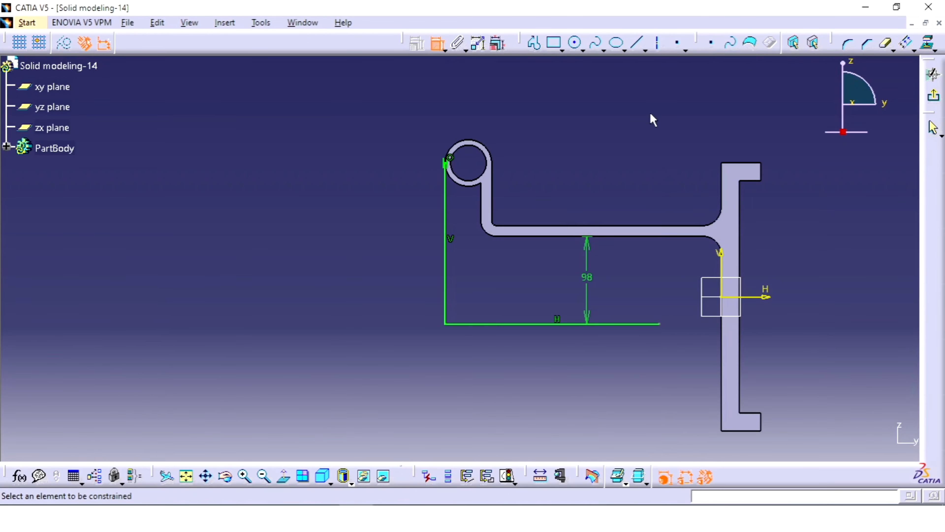
left_click(437, 43)
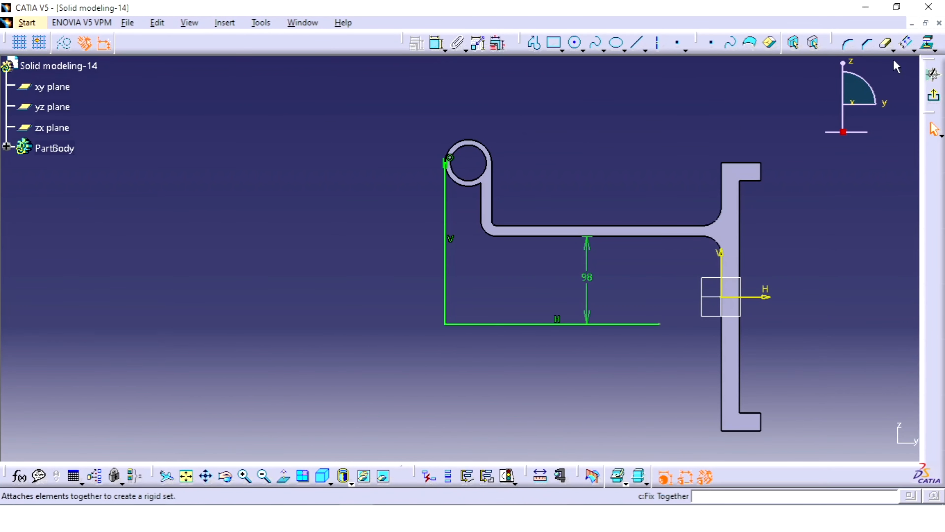
Round the corner between the vertical and horizontal rib lines and set its radius to 70 mm
left_click(848, 44)
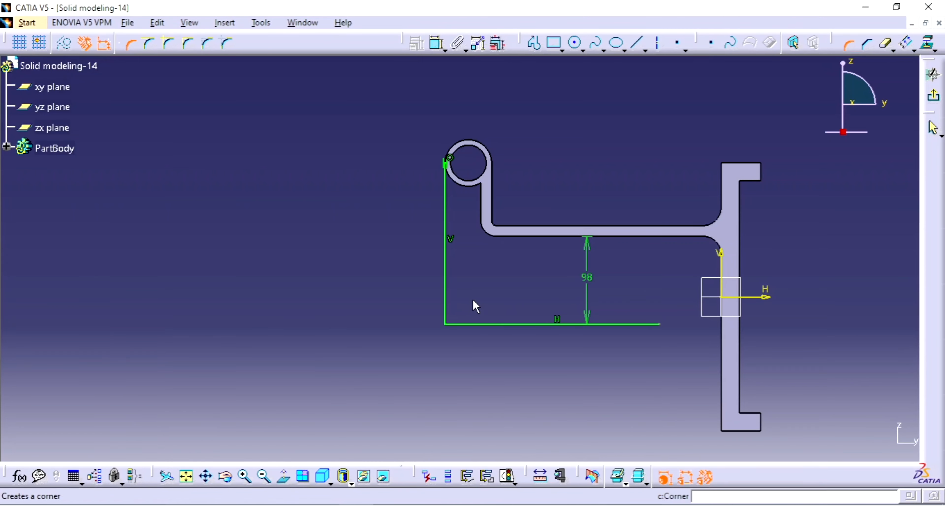
left_click(446, 299)
left_click(463, 323)
left_click(488, 302)
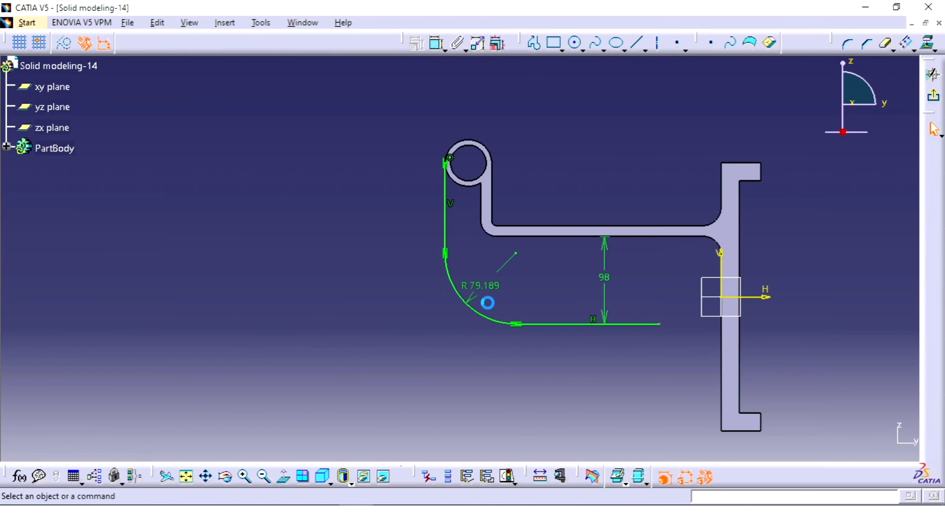
double_click(476, 290)
type("70mm")
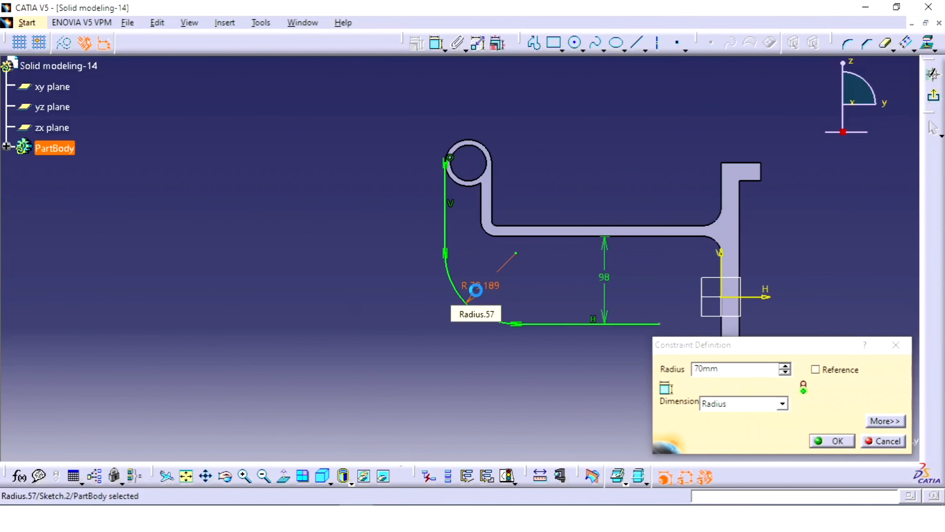
key("Return")
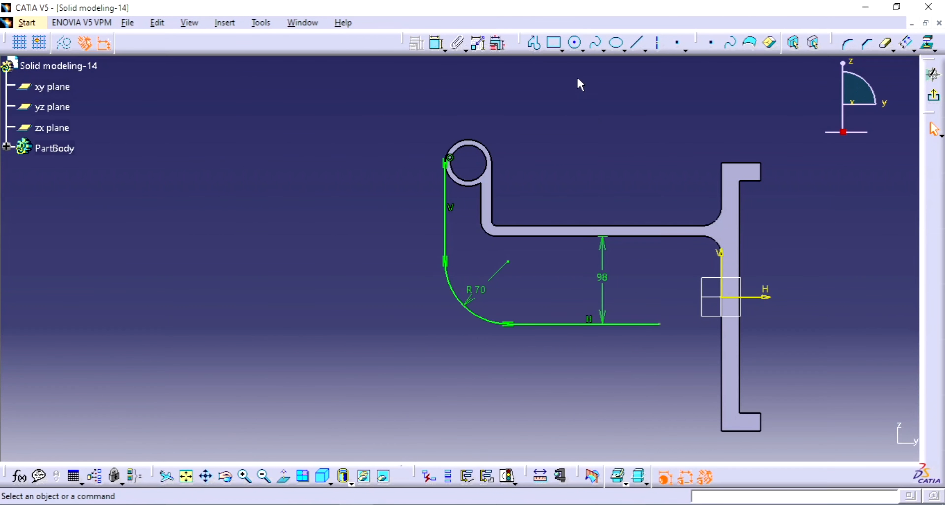
left_click(848, 43)
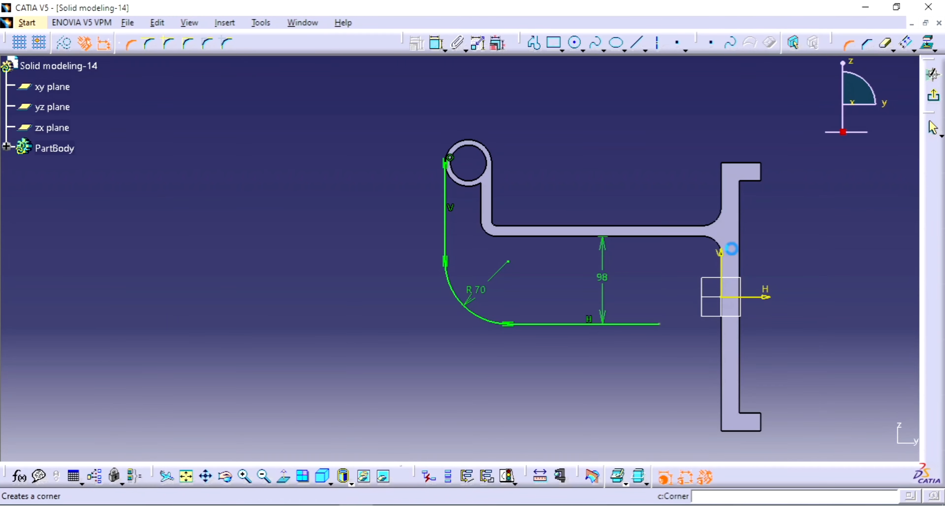
left_click(652, 325)
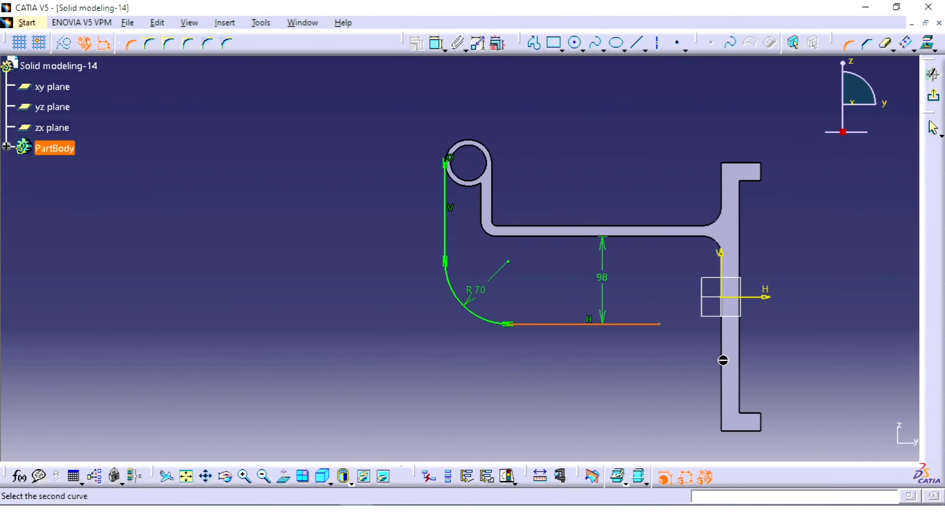
left_click(848, 44)
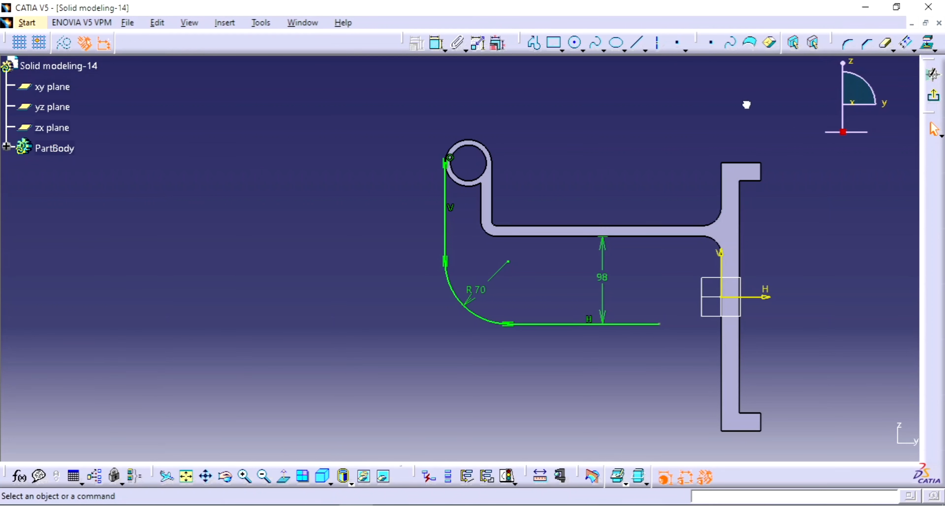
Draw a three-point arc of about 69 mm radius from the horizontal line's free end down to the plate's edge
left_click(583, 49)
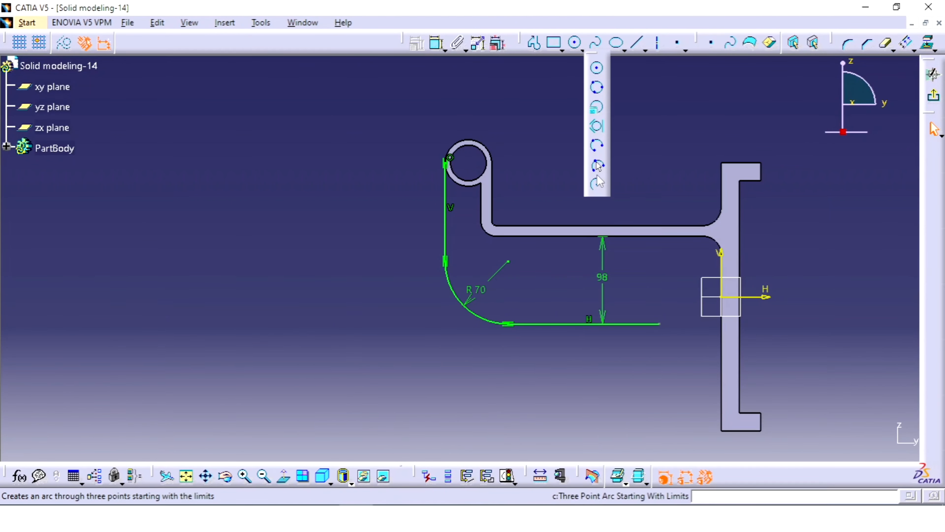
left_click(596, 165)
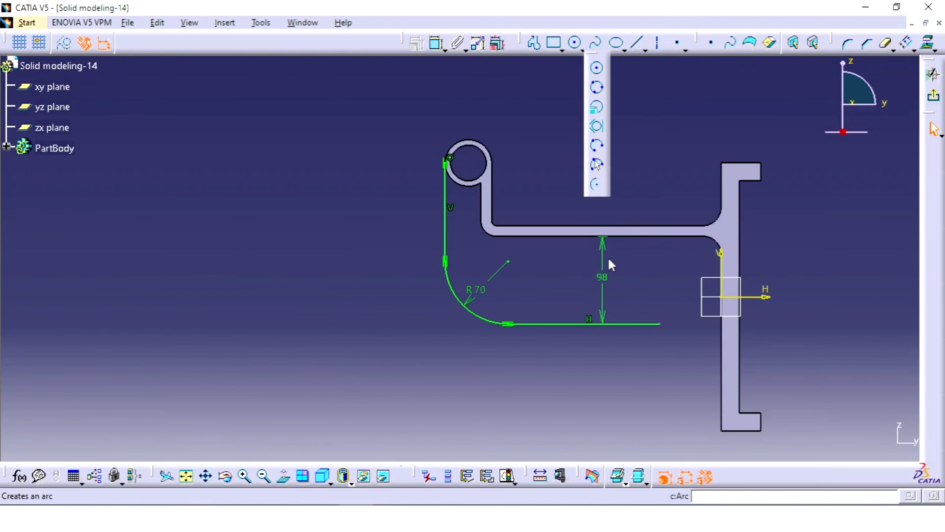
left_click(658, 324)
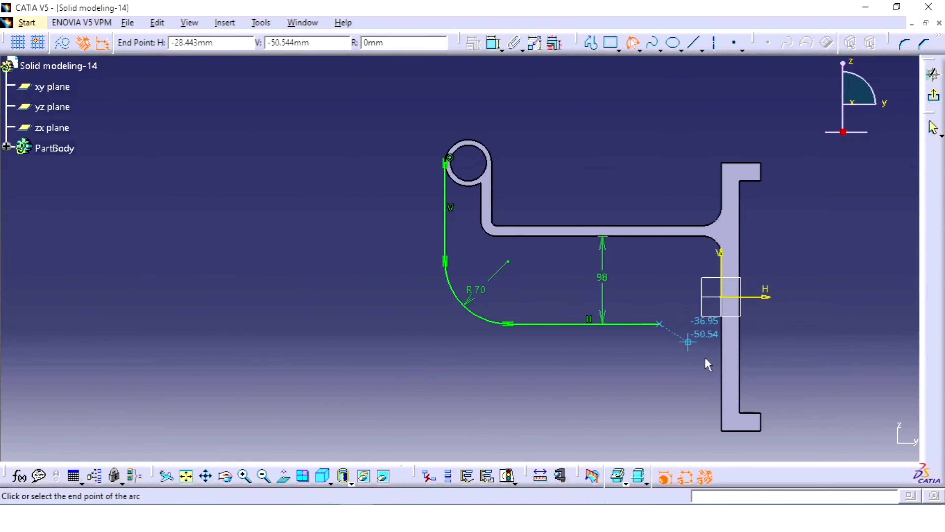
left_click(726, 387)
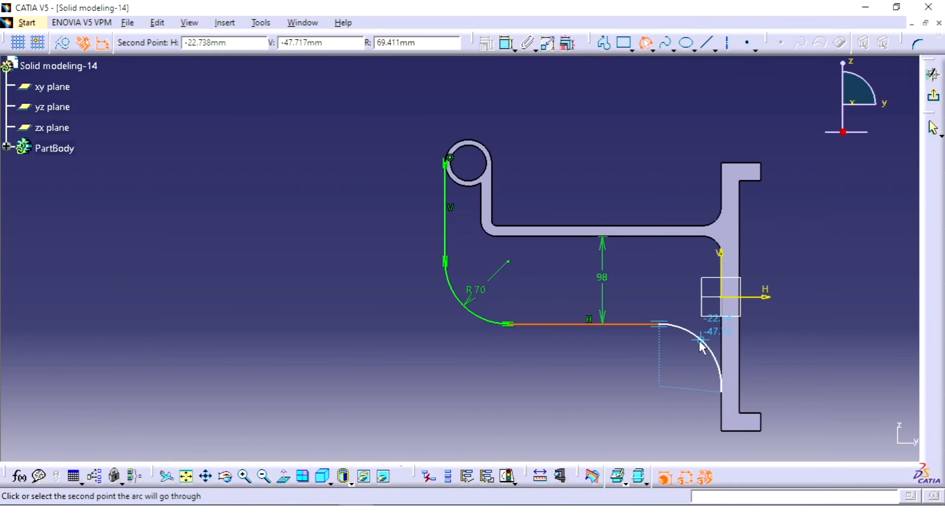
left_click(701, 346)
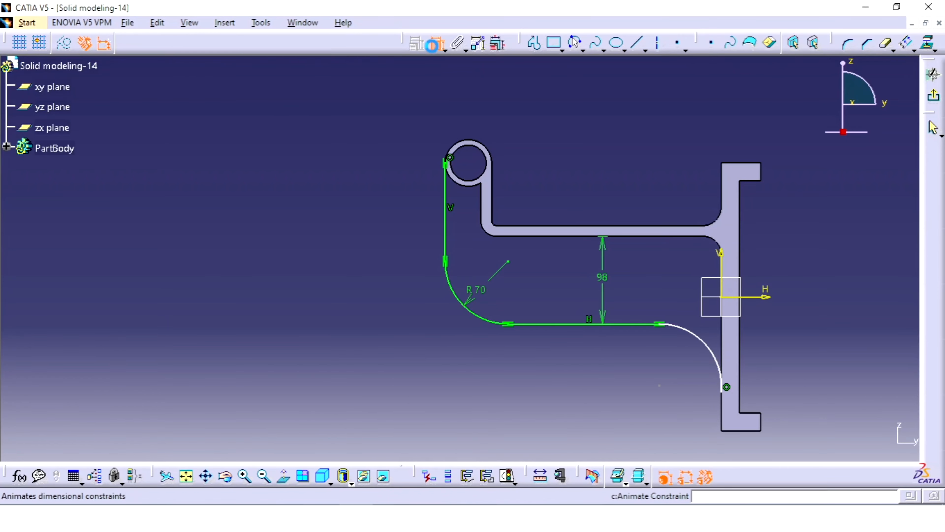
Dimension the radius of the arc joining the plate and set it to 70 mm
left_click(707, 348)
left_click(762, 325)
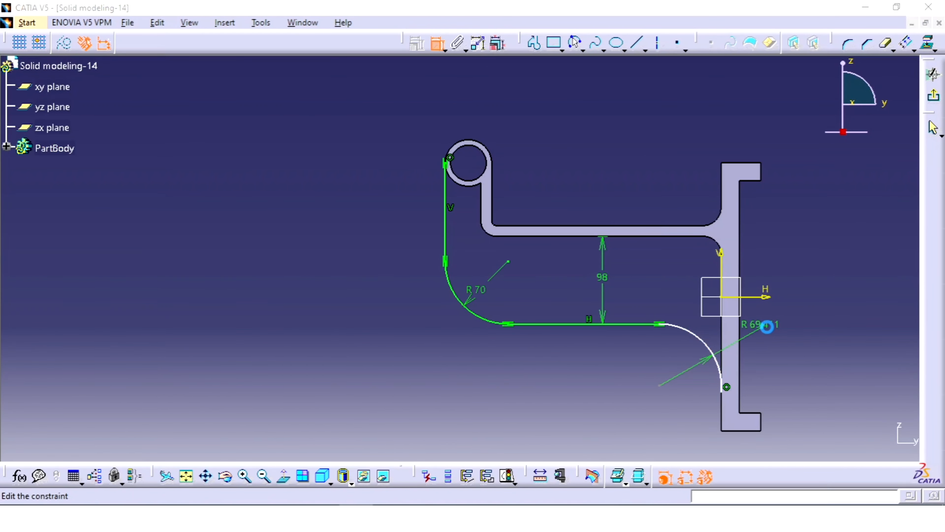
double_click(766, 327)
type("70")
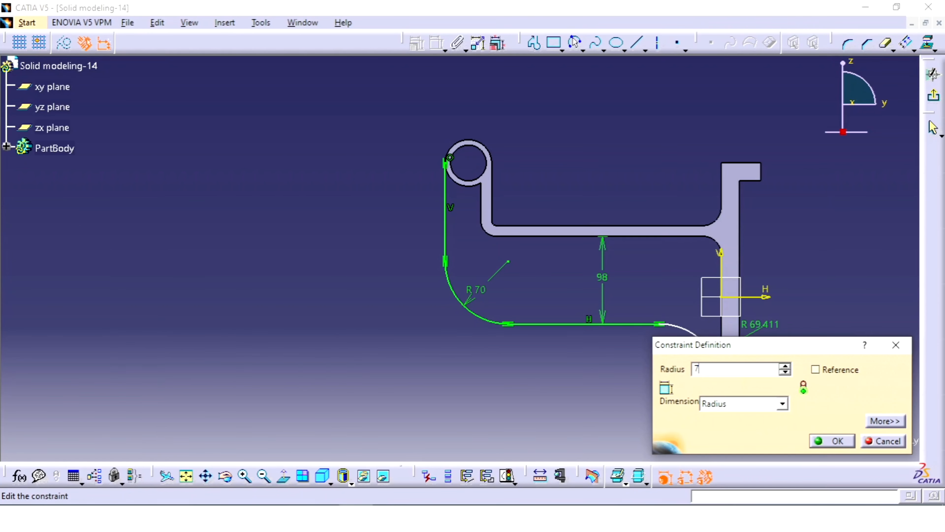
key("Return")
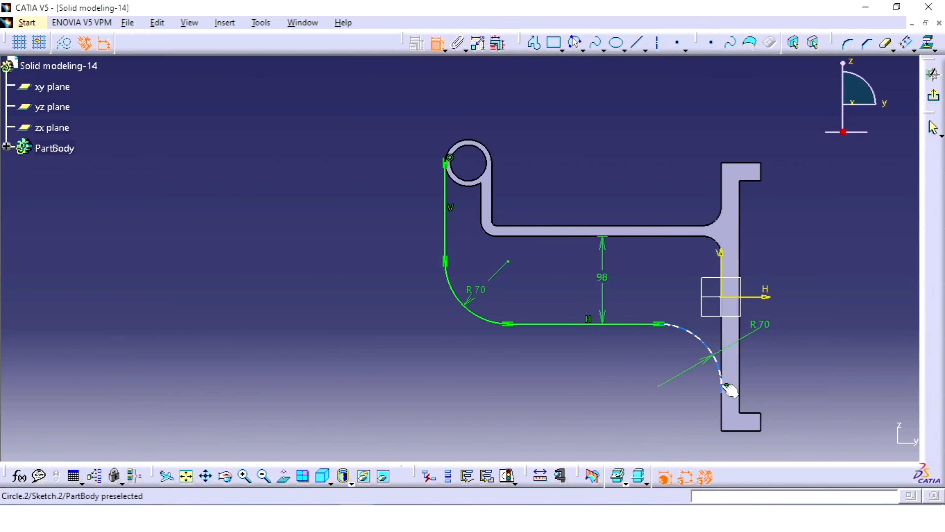
Constrain the 70 mm arc beside the plate tangent to the plate's vertical edge
left_click(722, 375)
left_click(723, 362)
right_click(800, 358)
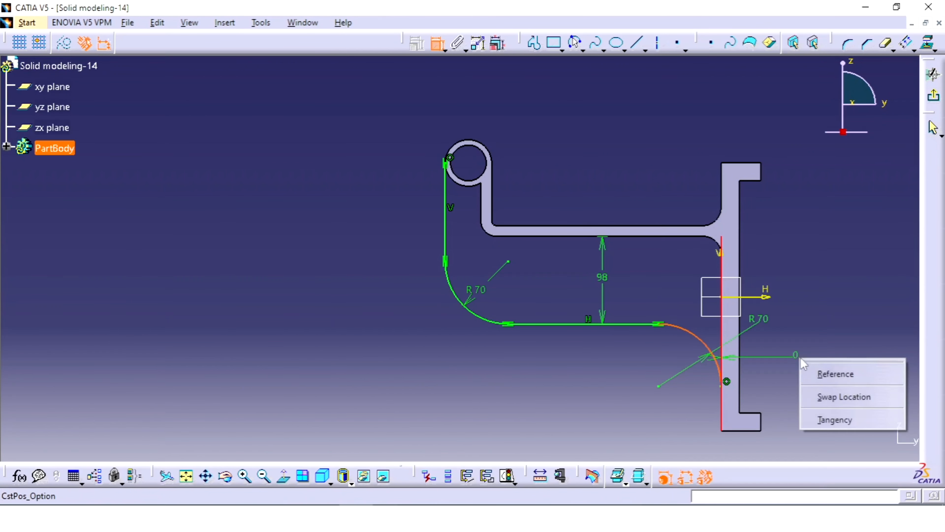
left_click(817, 420)
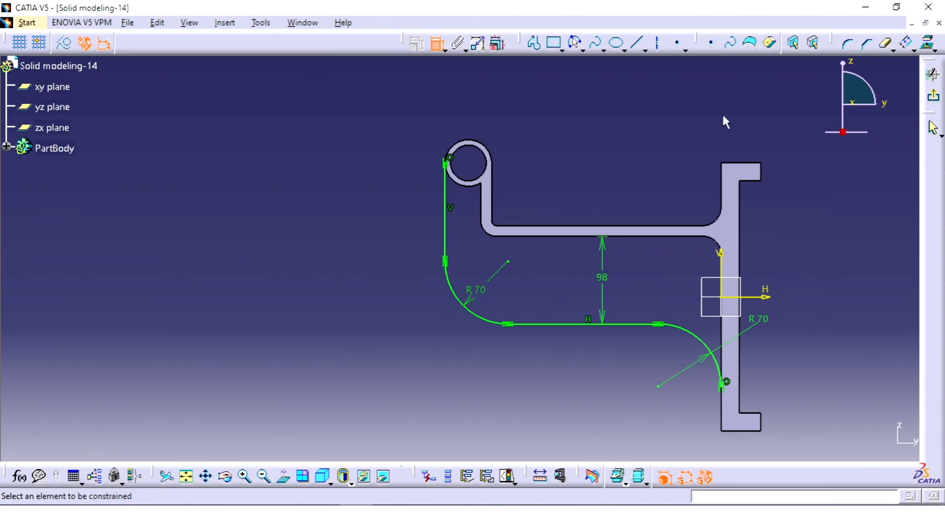
key("Escape")
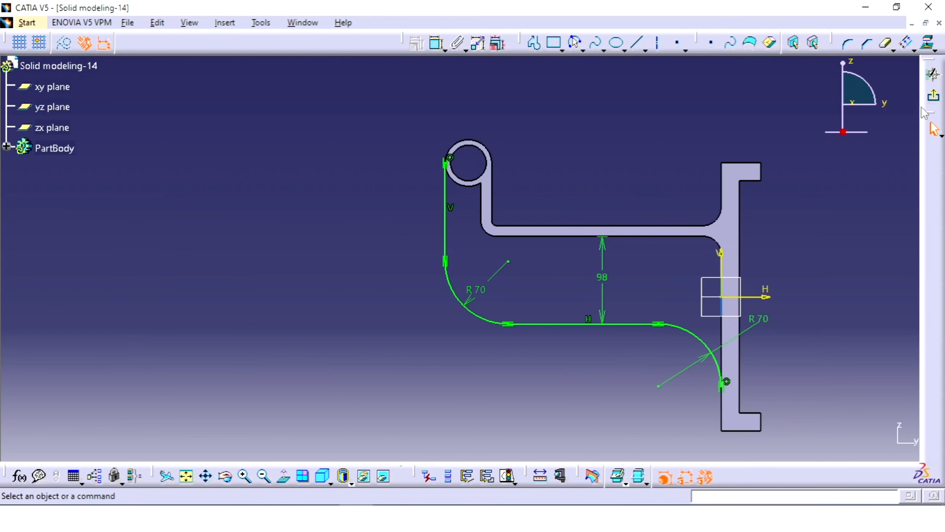
Finish the rib sketch and create a 12 mm thick stiffener from it in From Side mode with neutral fiber
left_click(933, 99)
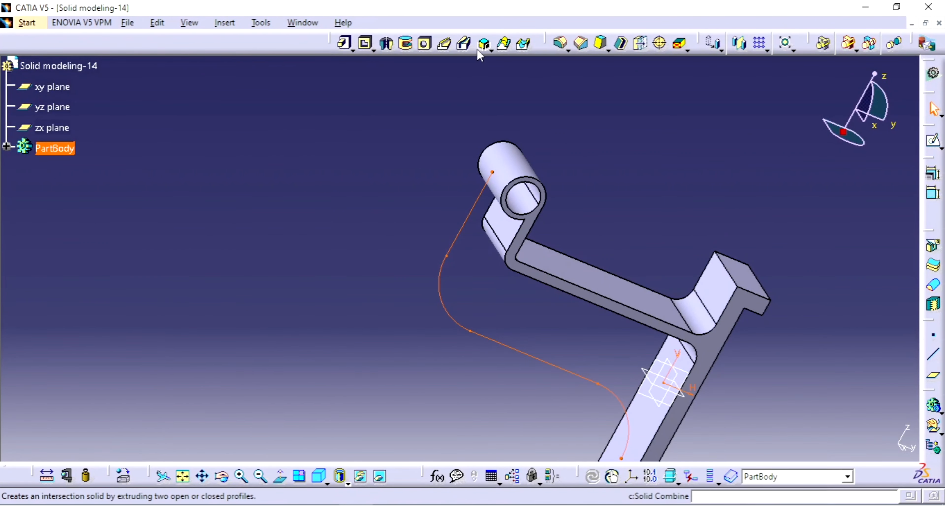
left_click(488, 51)
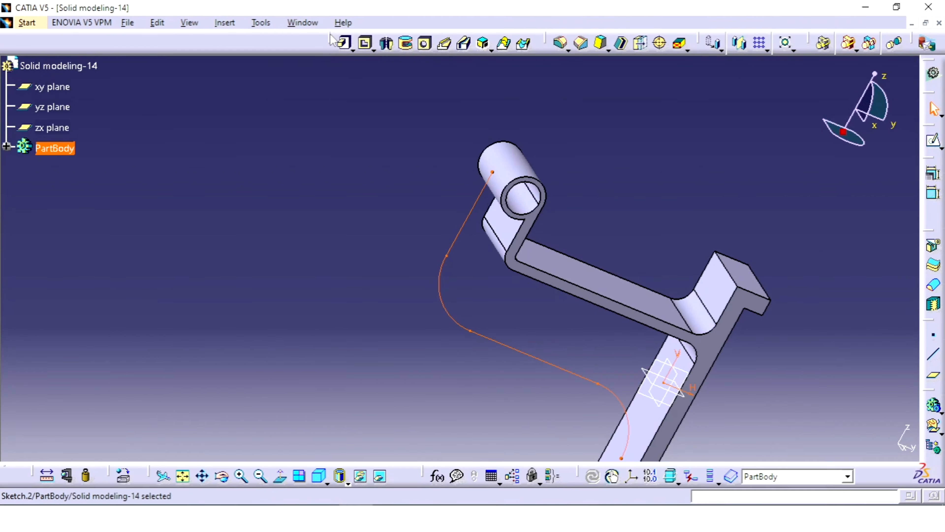
left_click(490, 50)
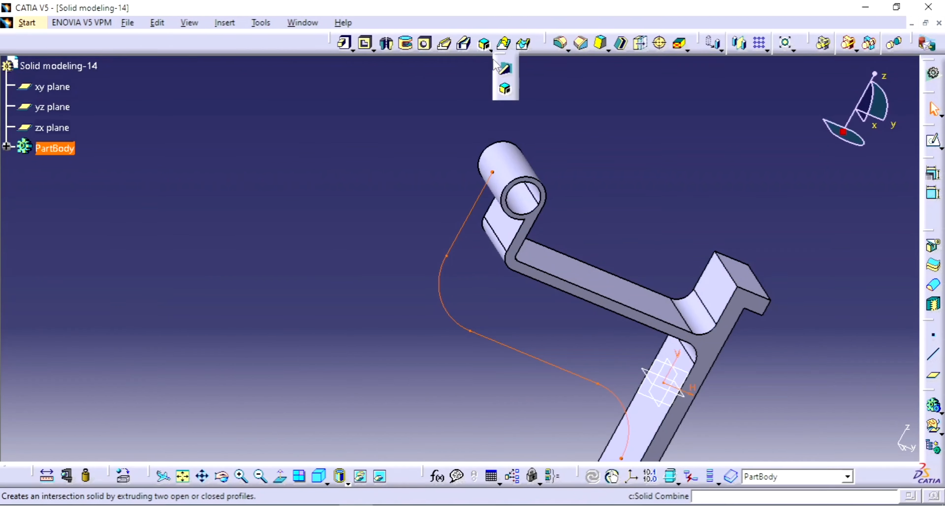
left_click(507, 73)
middle_click_drag(576, 216, 569, 169)
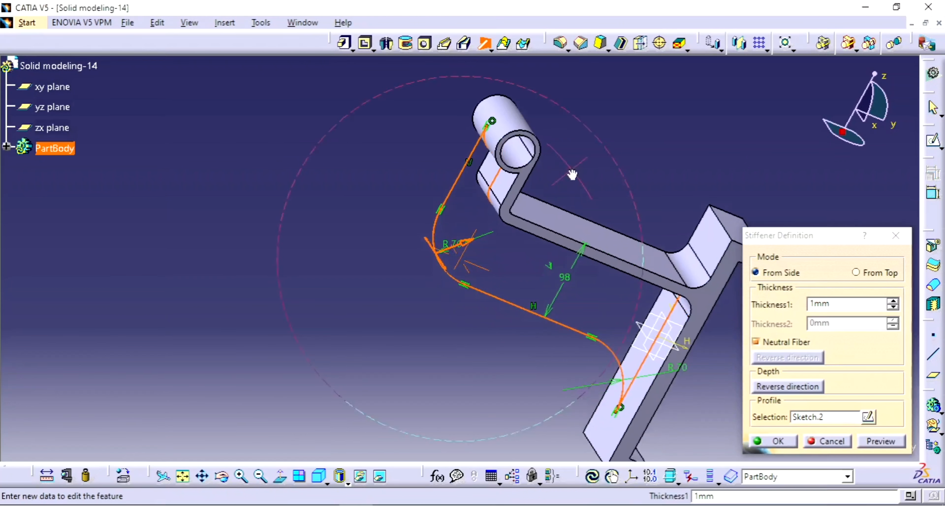
left_click(838, 304)
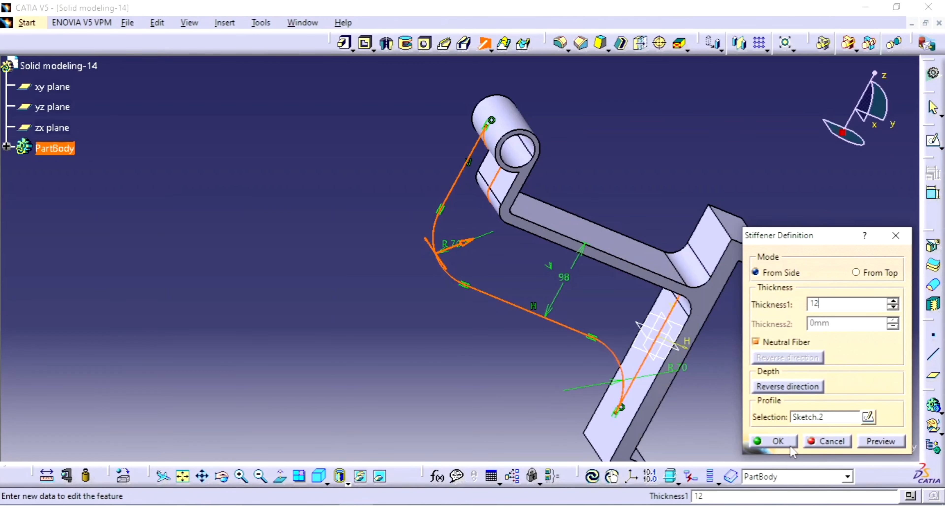
left_click(776, 441)
middle_click_drag(690, 341, 538, 278)
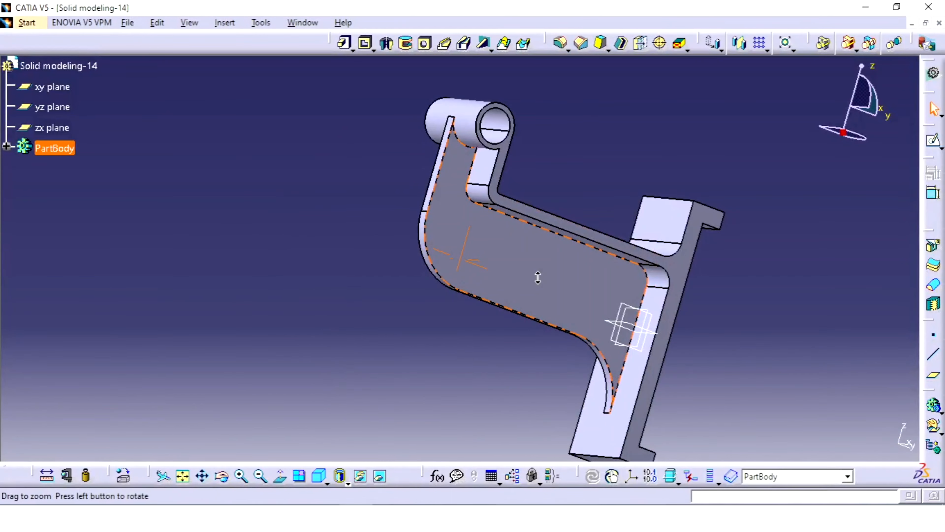
Start a sketch on the yz plane and check the upper rib's arc radius in the Solid model 14 reference drawing
middle_click_drag(696, 295, 627, 345)
left_click(637, 341)
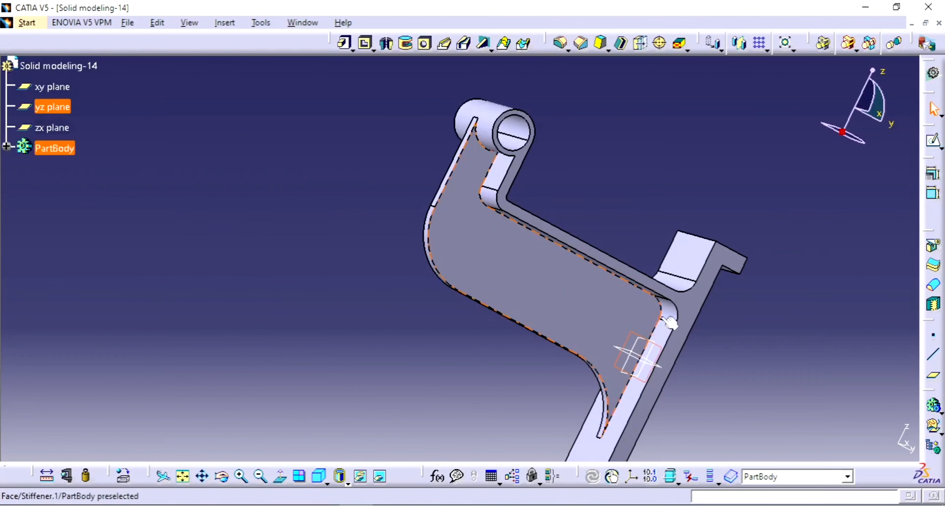
left_click(929, 146)
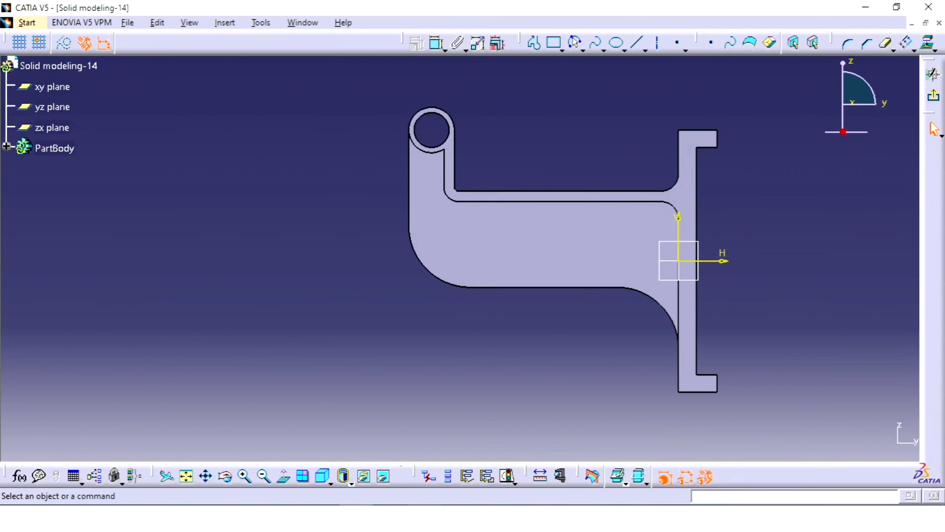
left_click(424, 517)
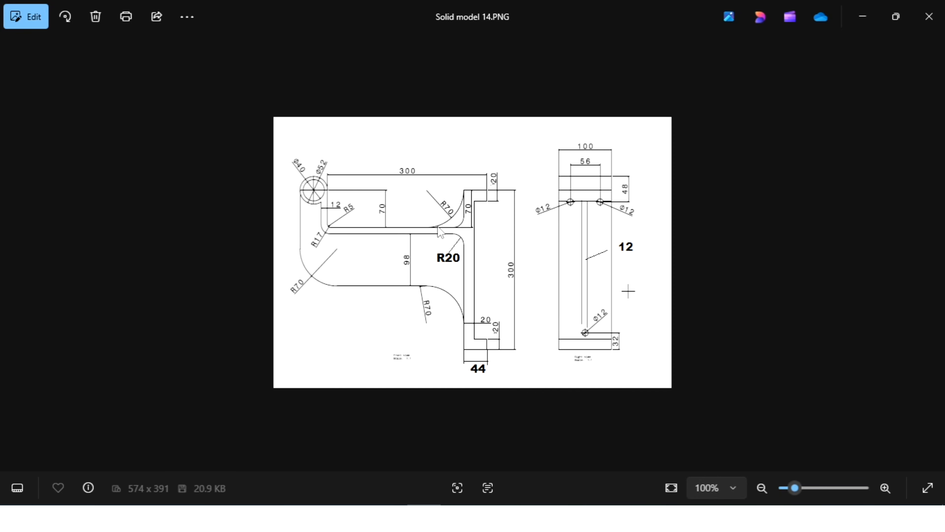
left_click(424, 517)
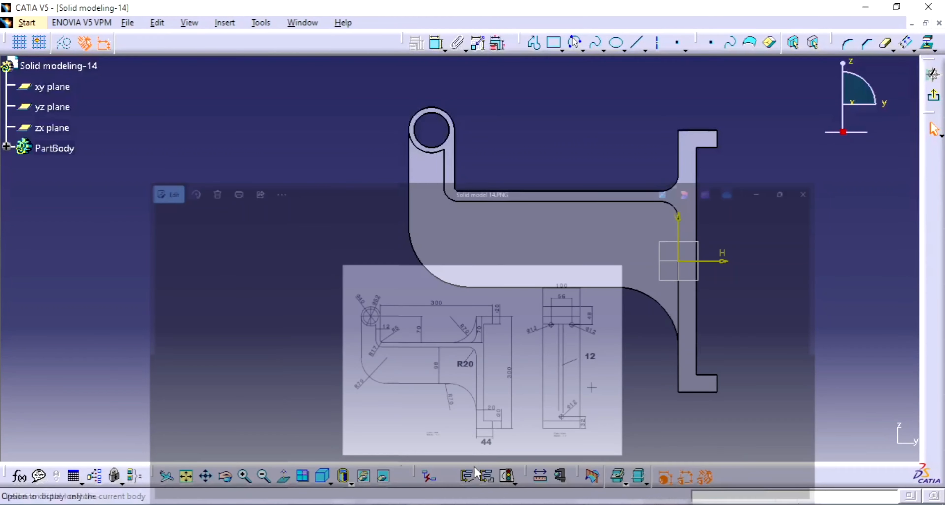
Draw a three-point arc of about 69 mm radius from the plate's upper corner down to the arm's upper edge
middle_click_drag(703, 189, 668, 252)
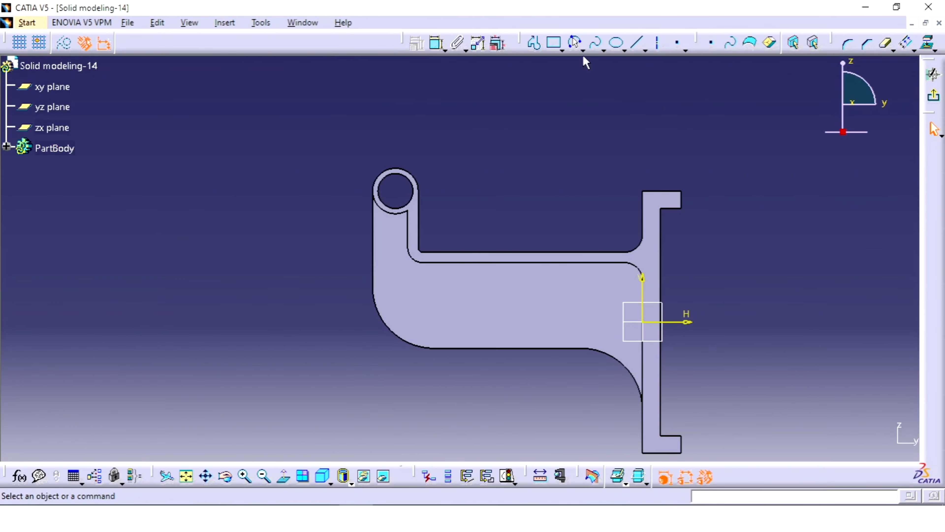
left_click(575, 43)
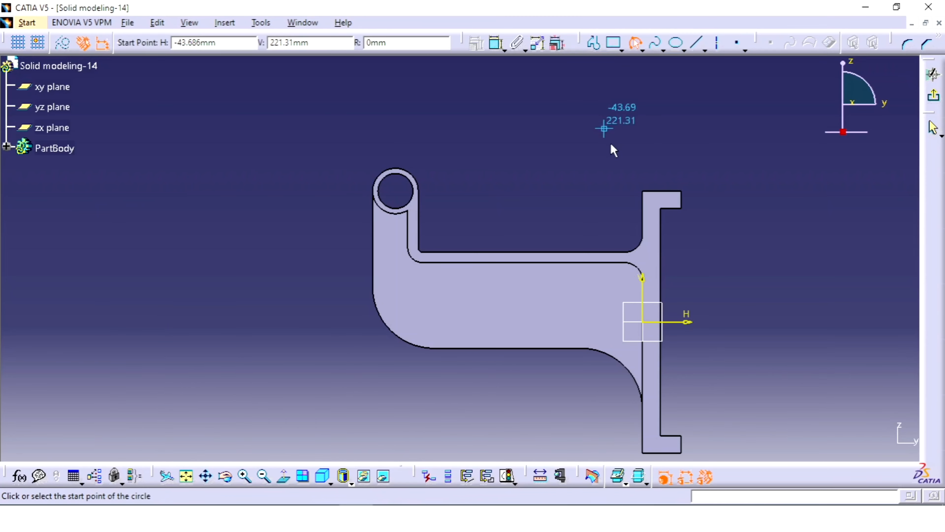
left_click(640, 192)
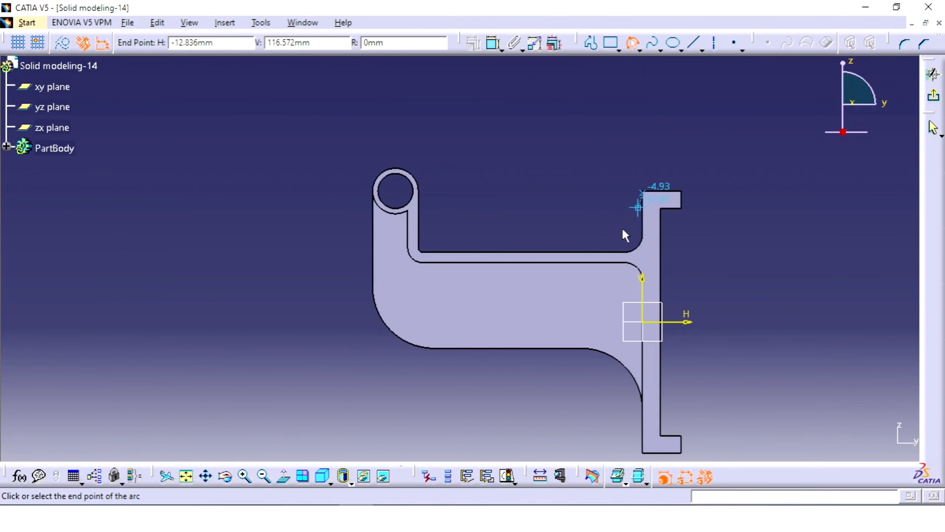
left_click(577, 253)
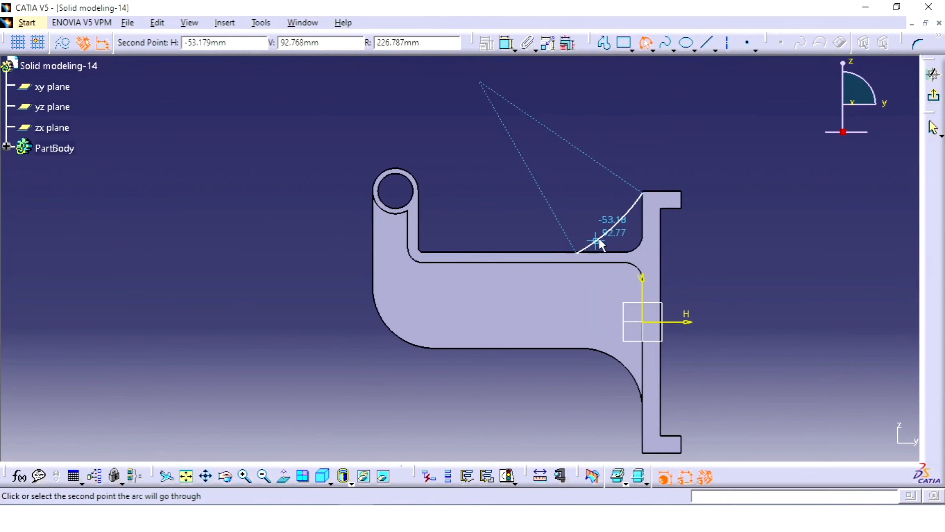
left_click(622, 241)
left_click(724, 219)
middle_click_drag(690, 219, 646, 137)
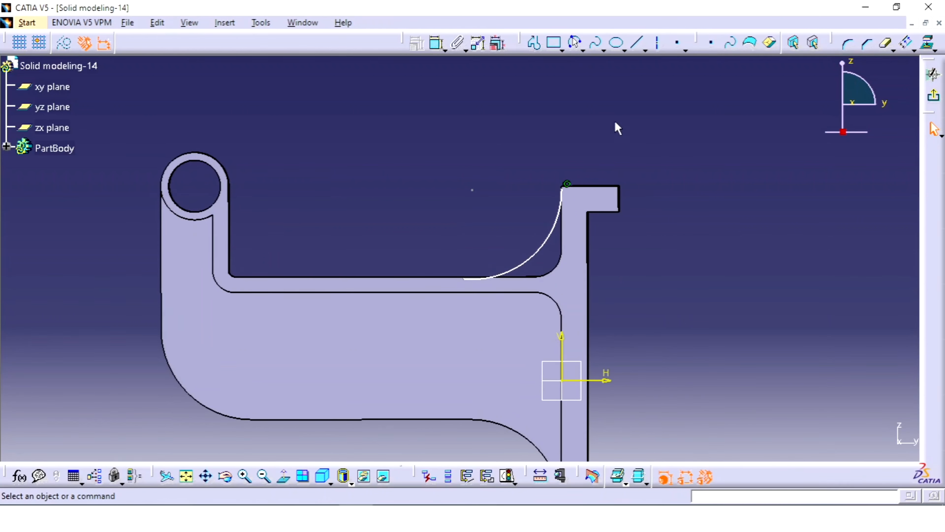
Constrain the arc's upper endpoint coincident with the plate's top edge
middle_click_drag(590, 109, 577, 96)
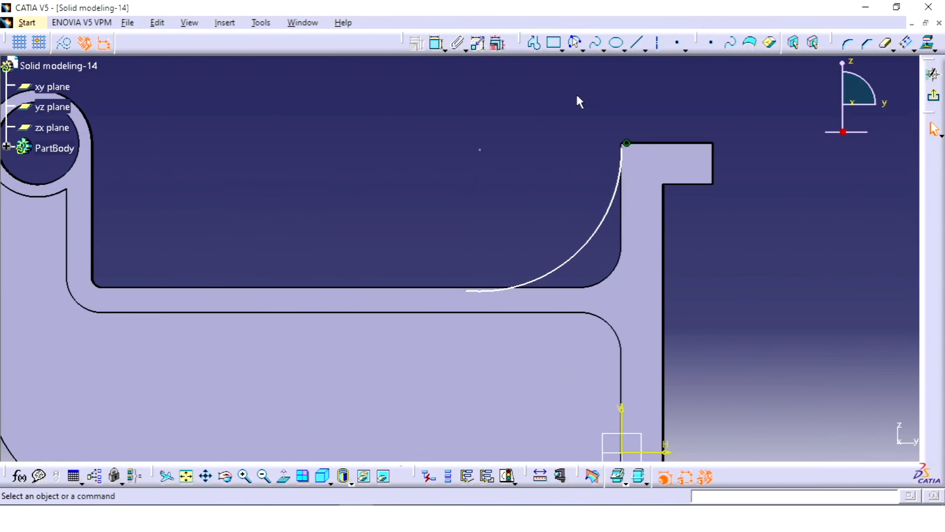
left_click(438, 43)
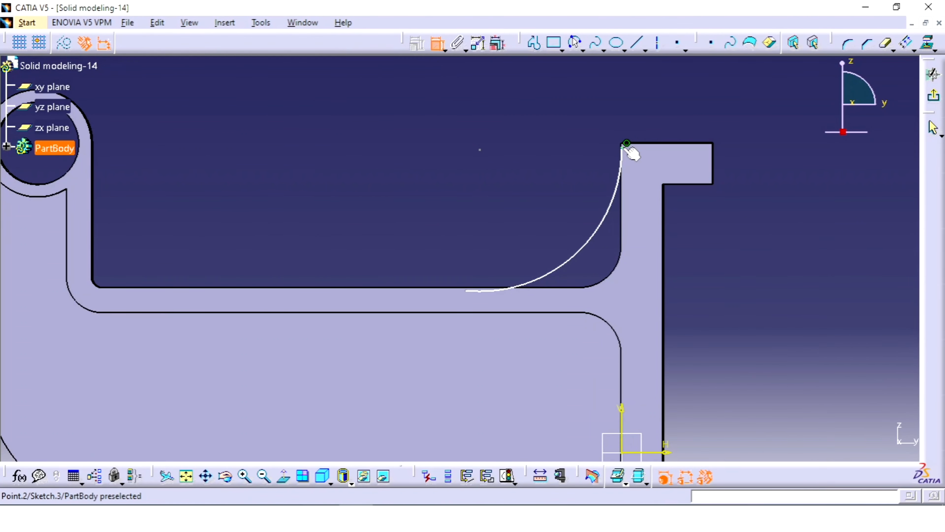
left_click(655, 148)
right_click(665, 115)
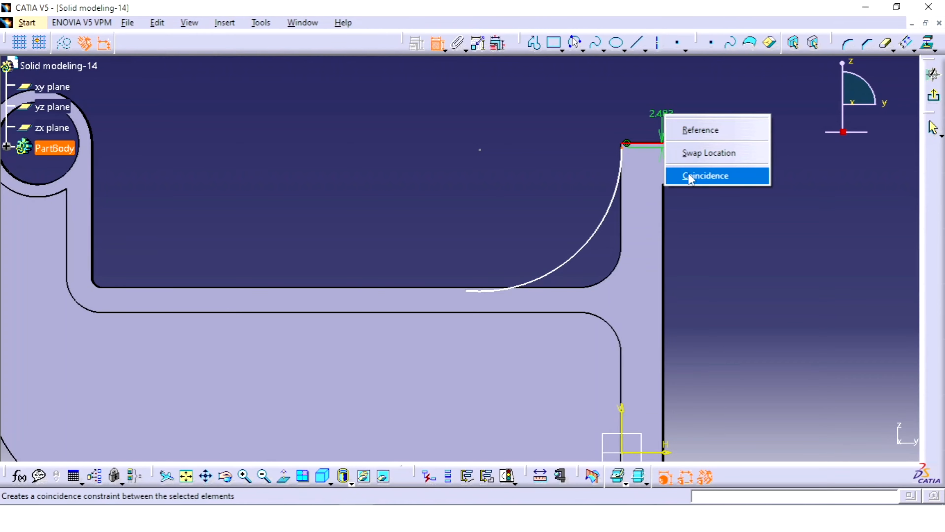
left_click(691, 178)
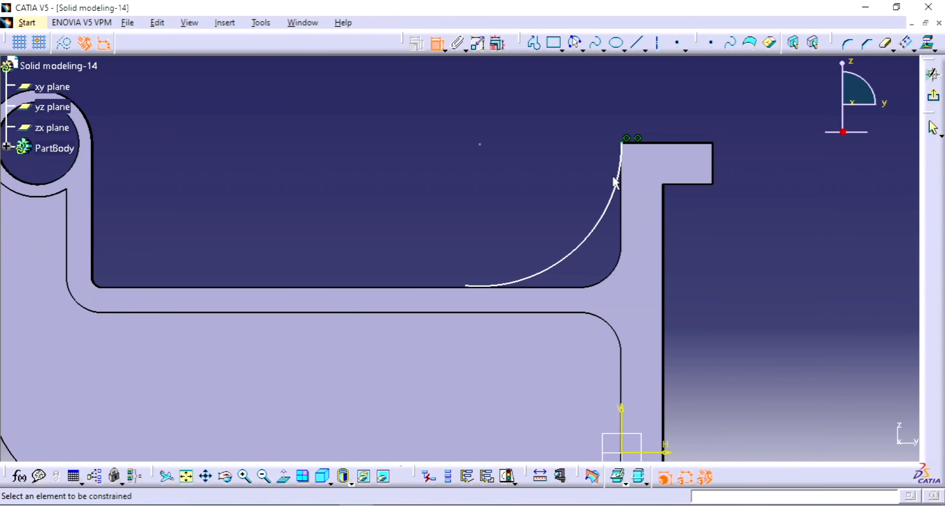
Constrain the arc tangent to the plate's vertical edge
left_click(620, 182)
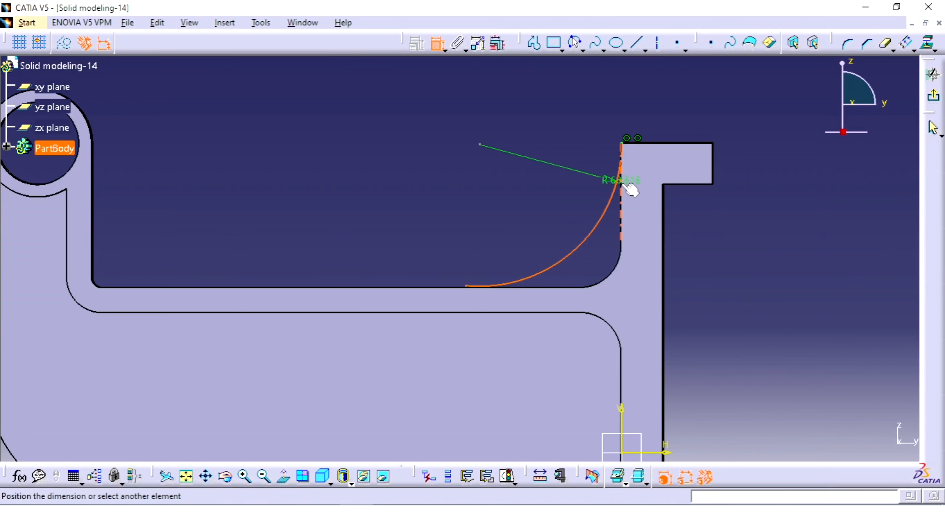
left_click(622, 186)
right_click(661, 177)
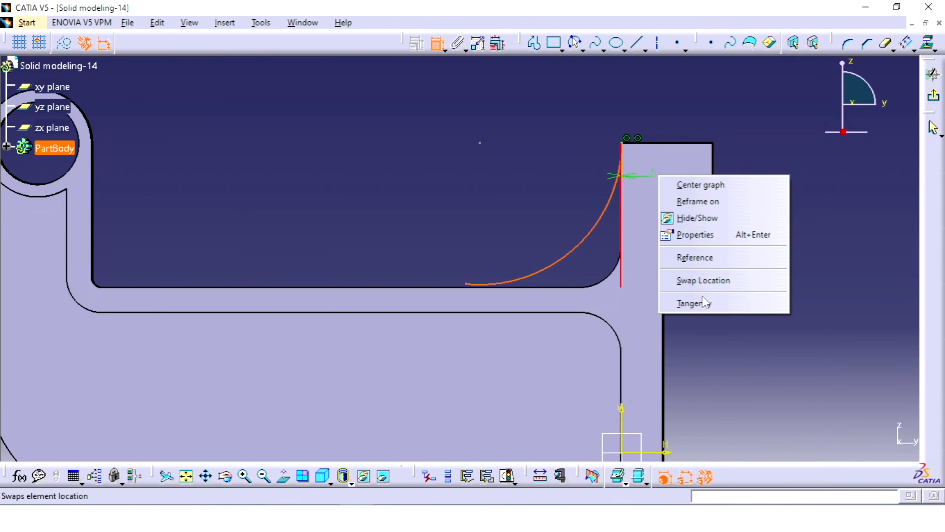
left_click(674, 302)
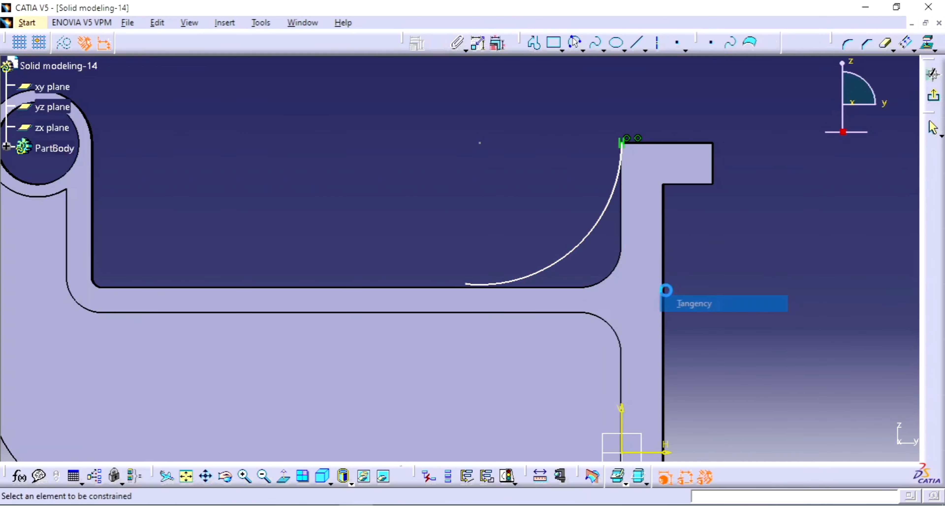
Constrain the arc tangent to the arm's horizontal upper edge
left_click(490, 286)
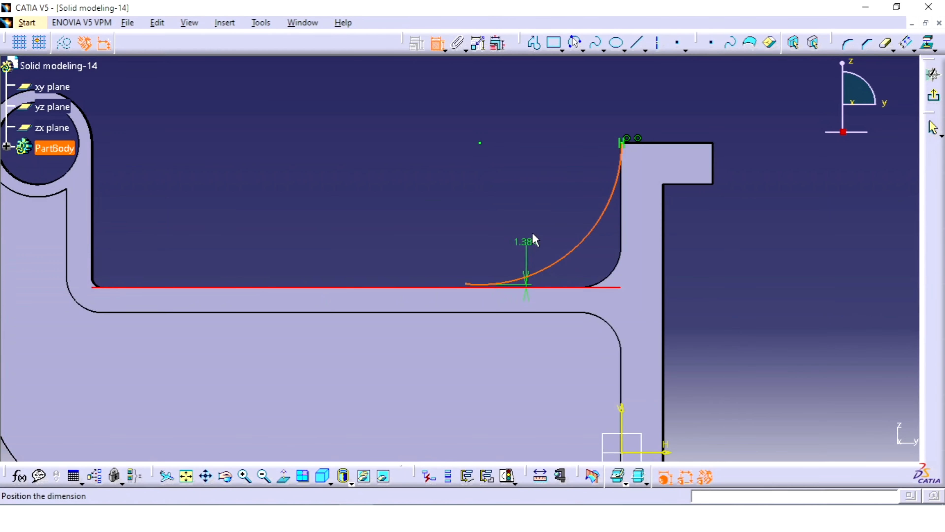
right_click(532, 239)
left_click(566, 296)
Try adding a radius dimension to the tangent arc, and undo it
left_click(597, 240)
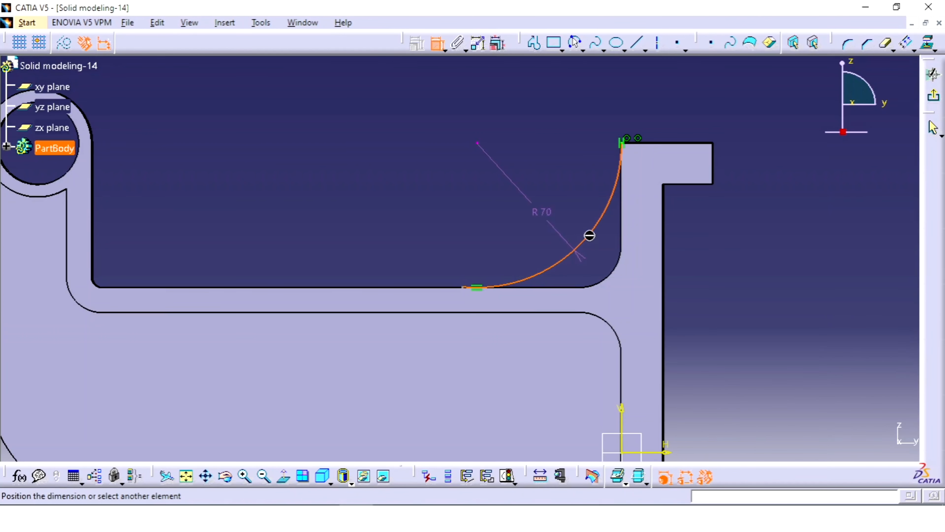
left_click(538, 205)
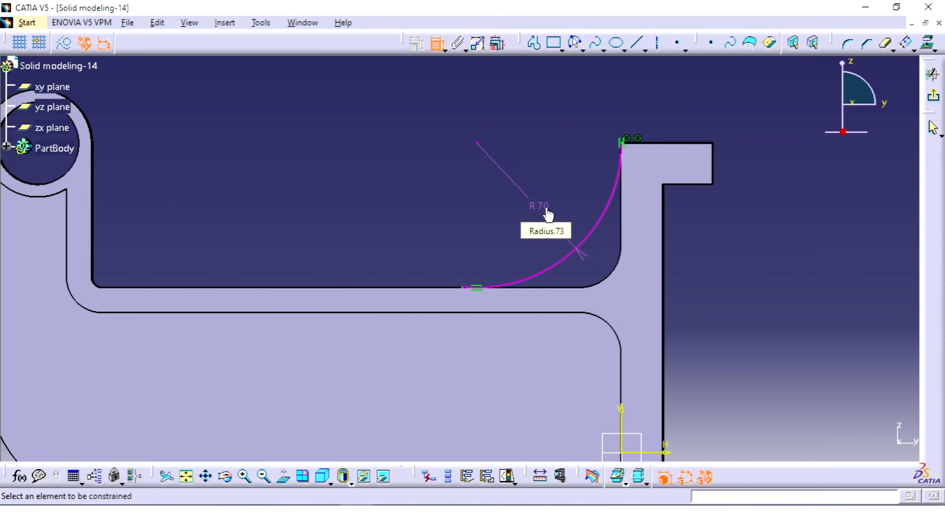
key("ctrl+z")
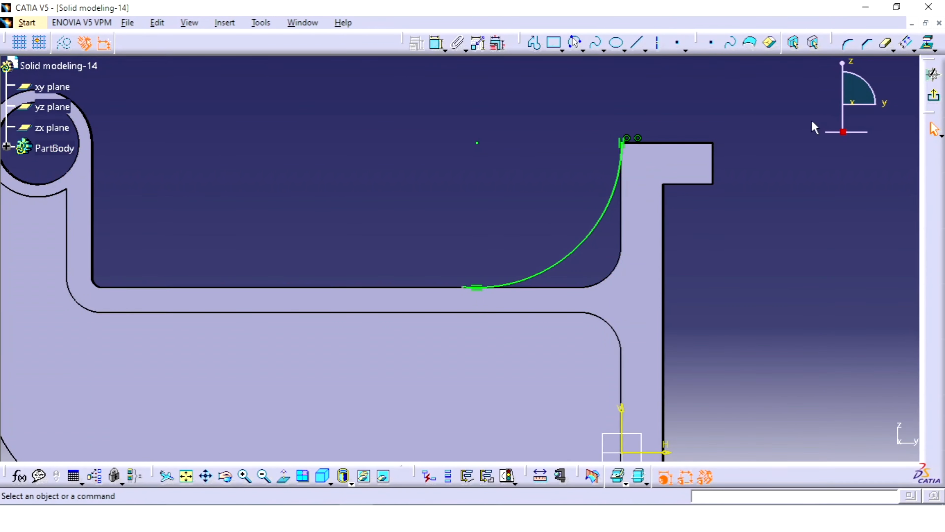
left_click(933, 101)
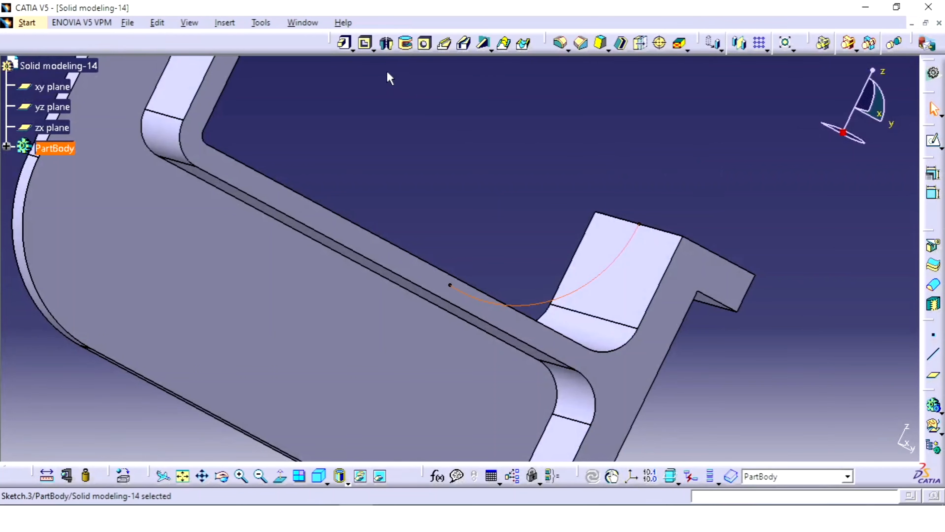
left_click(484, 43)
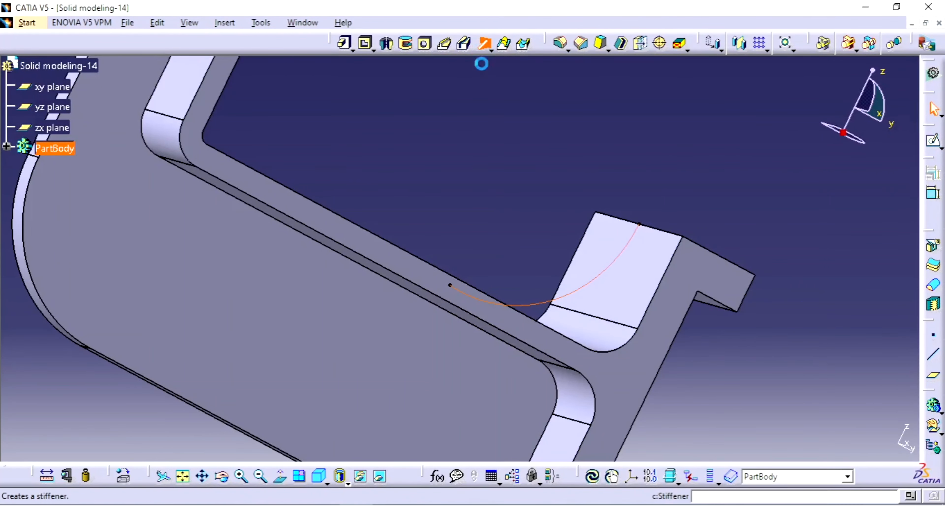
middle_click_drag(618, 234, 399, 212)
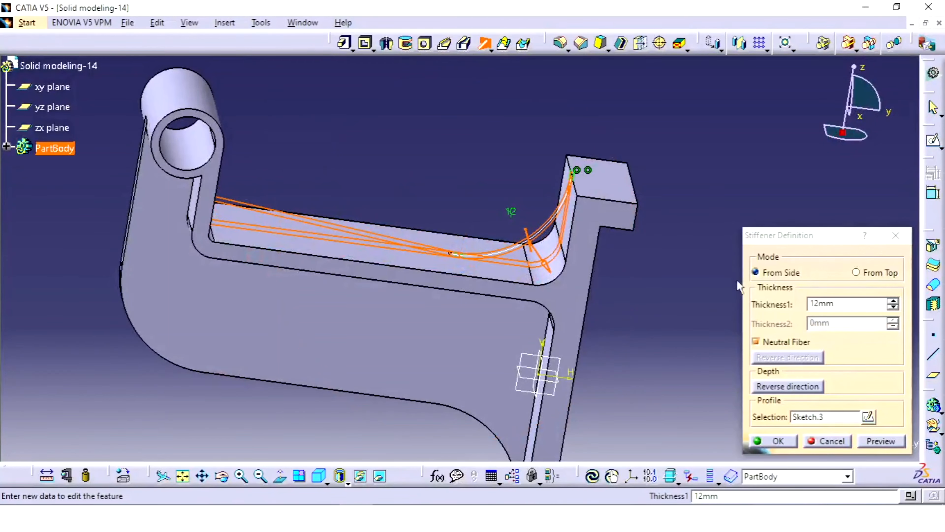
left_click(895, 236)
Reopen the upper arc's sketch and pull the arc's free lower end farther past its tangent point on the arm
left_click(528, 240)
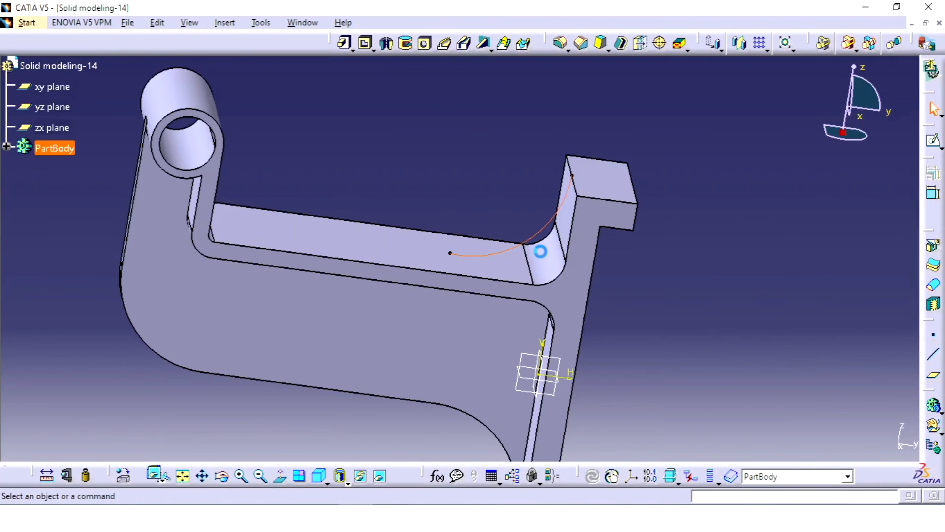
mouse_move(540, 251)
middle_mouse_down()
mouse_move(557, 253)
mouse_move(593, 102)
middle_mouse_up()
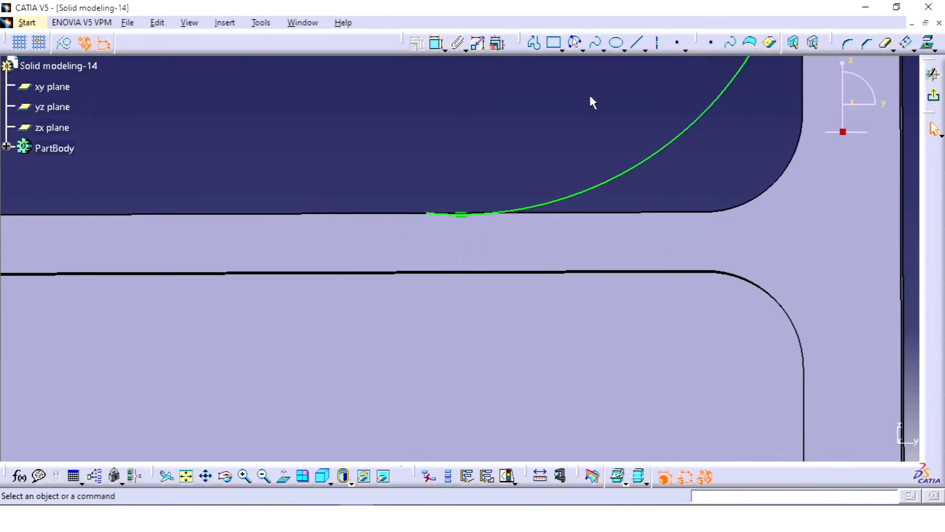
middle_click_drag(505, 147, 500, 141)
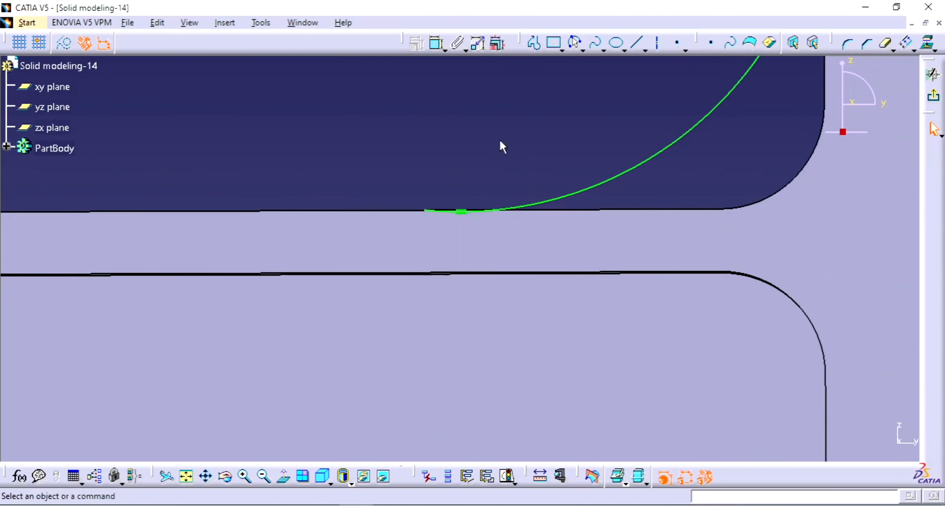
left_click(426, 211)
left_click_drag(373, 172, 353, 161)
left_click(419, 144)
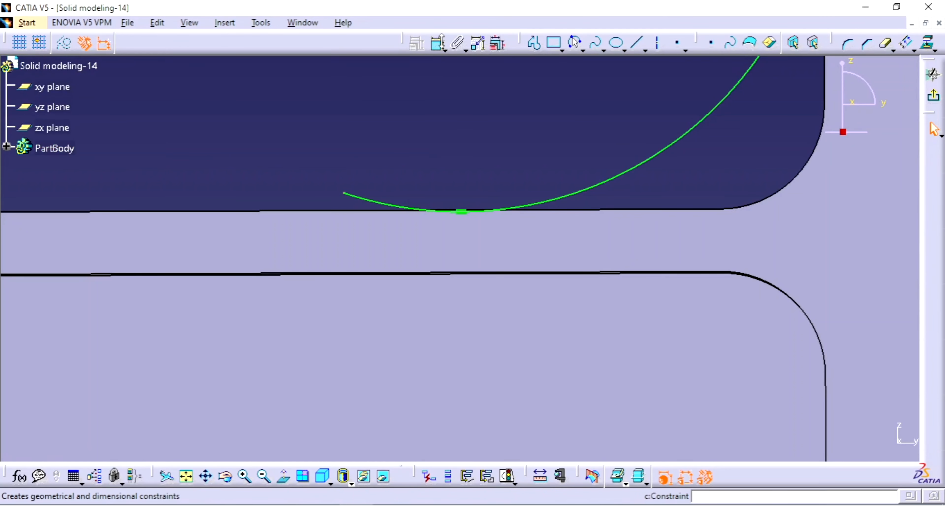
Constrain the arc's free lower endpoint coincident with the arm's horizontal upper edge
left_click(438, 46)
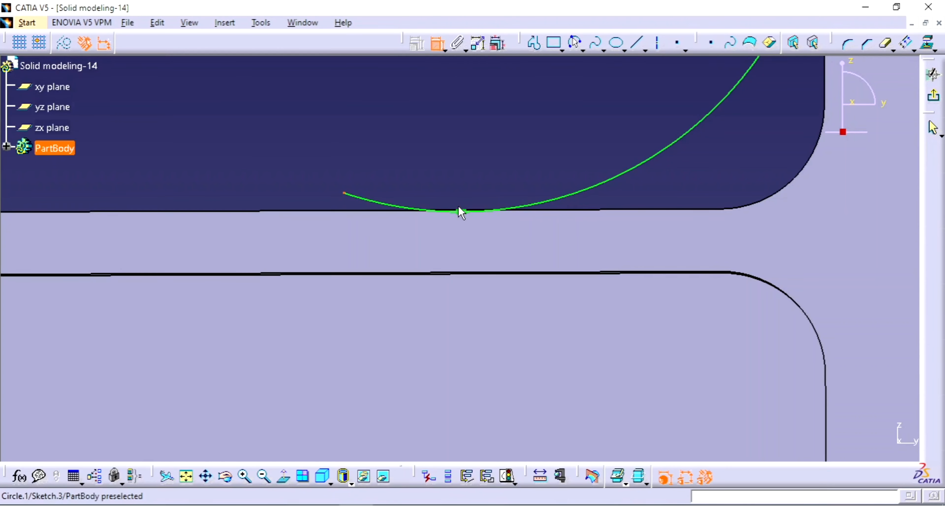
left_click(577, 212)
left_click(565, 195)
right_click(549, 166)
left_click(588, 225)
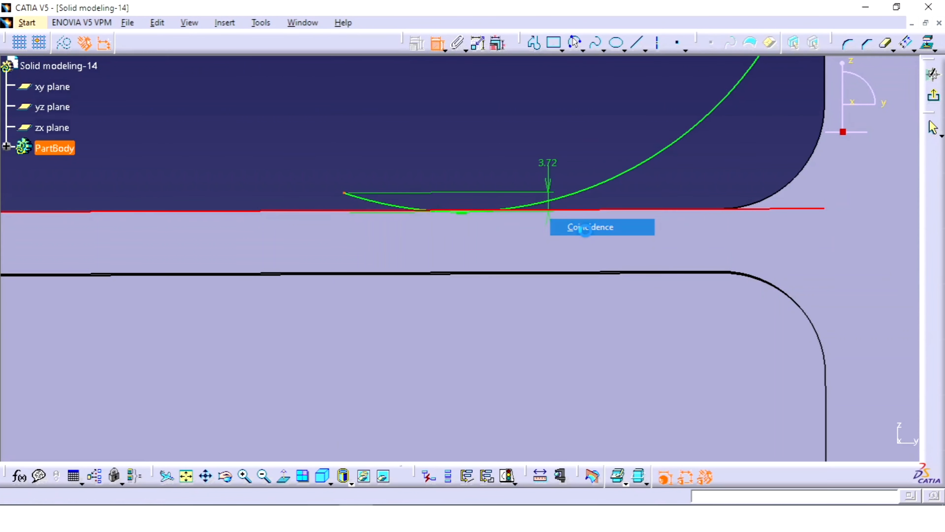
middle_click_drag(533, 157, 707, 194)
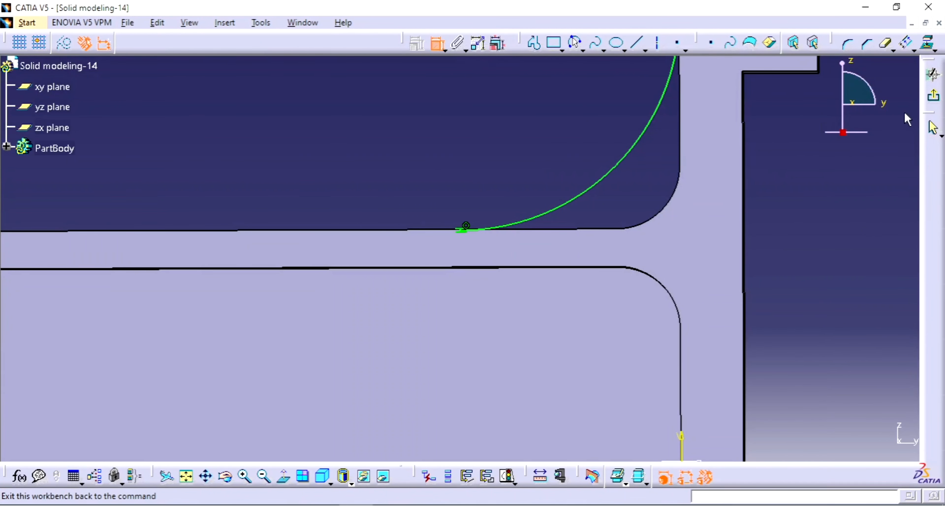
Close the arc sketch and build a 12 mm thick stiffener from it, using From Side mode with Neutral Fiber
left_click(936, 100)
middle_click_drag(557, 140, 555, 160)
left_click(483, 42)
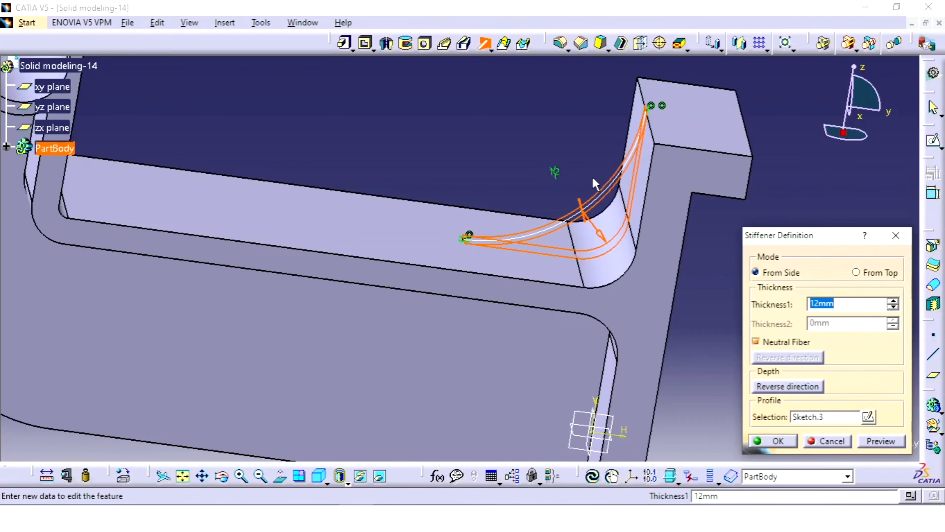
left_click(766, 441)
middle_click_drag(749, 321, 650, 340)
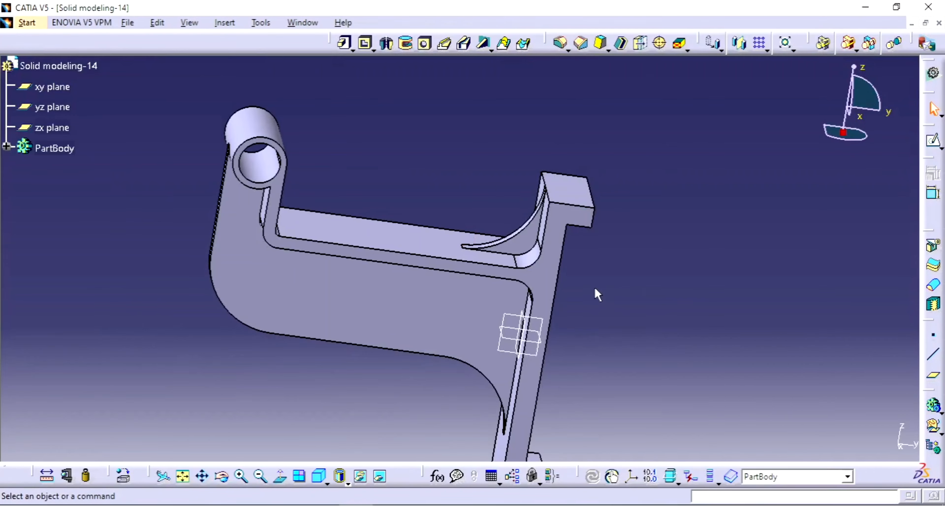
middle_click_drag(571, 235, 588, 315)
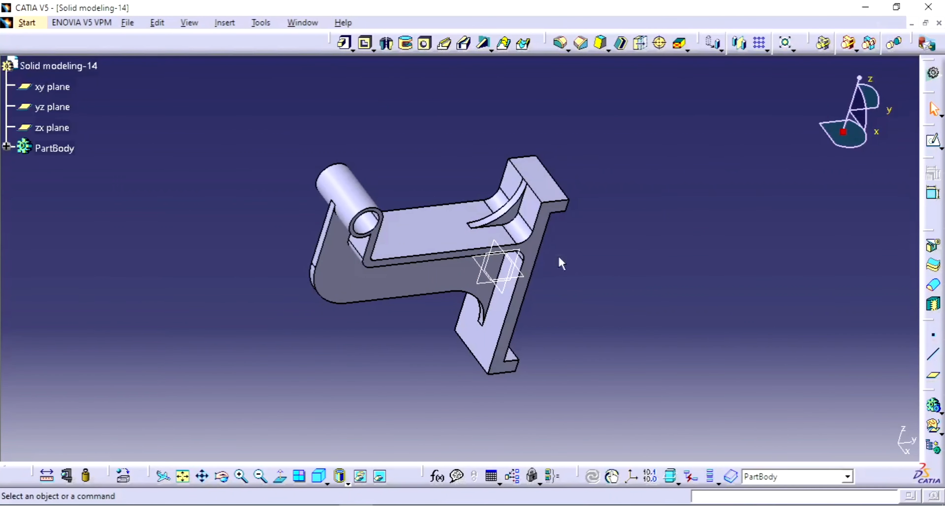
Check the hole positions in the reference drawing and open a sketch on the vertical plate's inner face above the arm
left_click(539, 215)
left_click(426, 517)
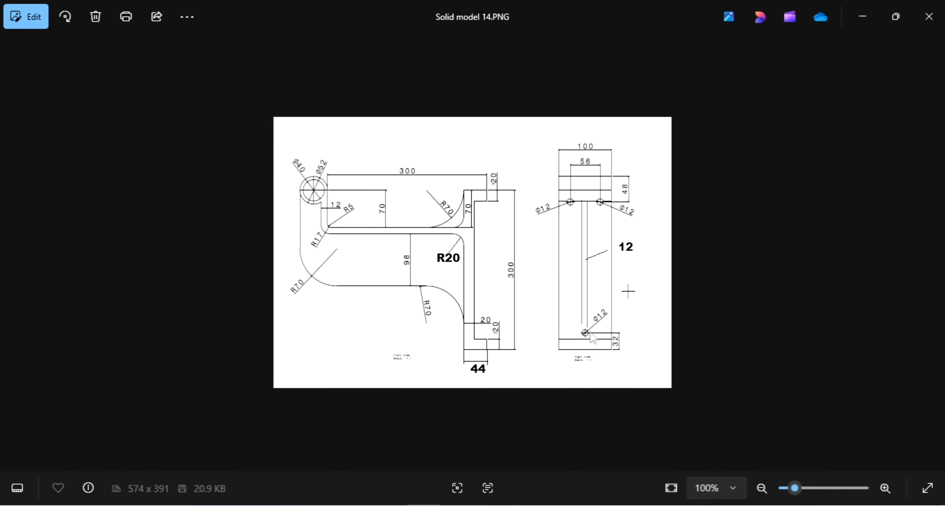
mouse_move(424, 518)
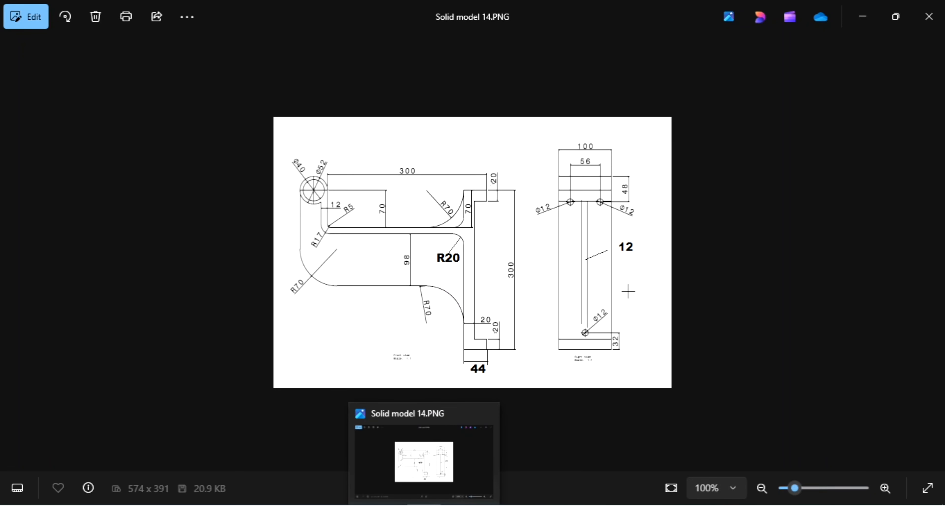
left_click(358, 518)
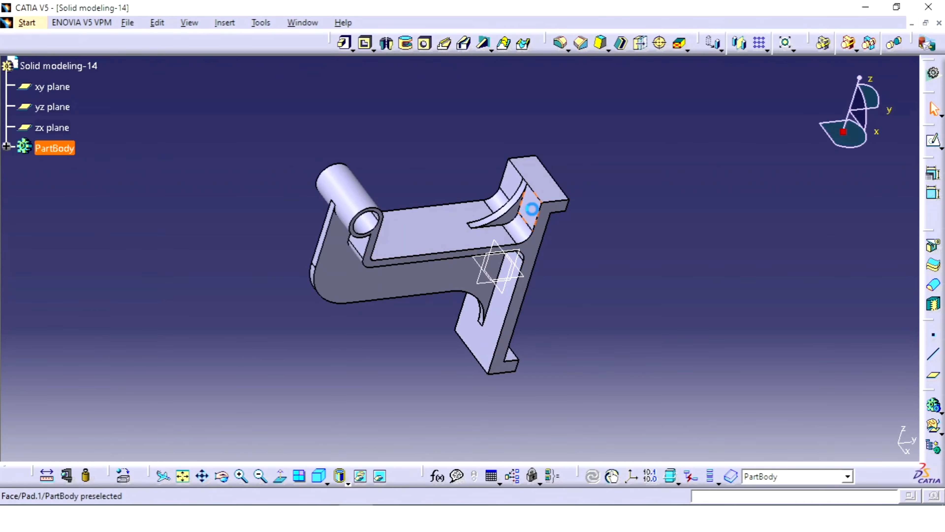
left_click(531, 209)
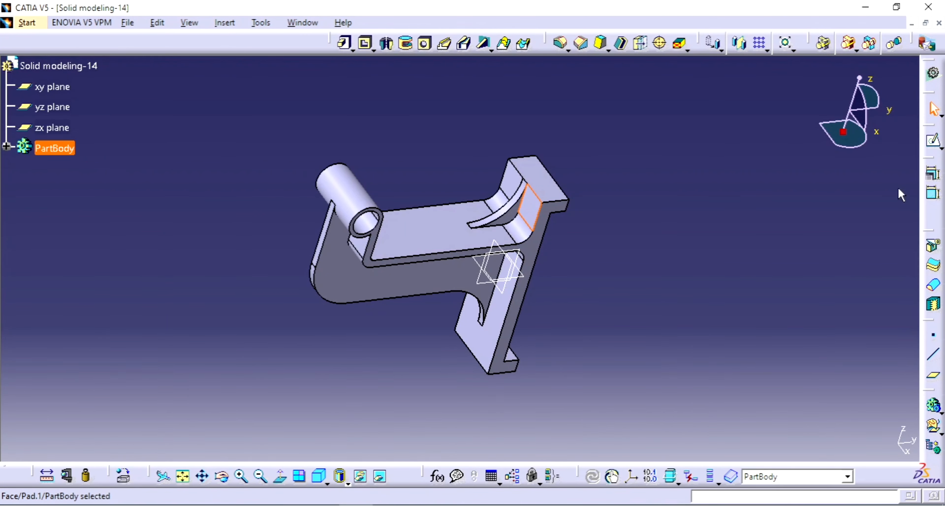
left_click(934, 145)
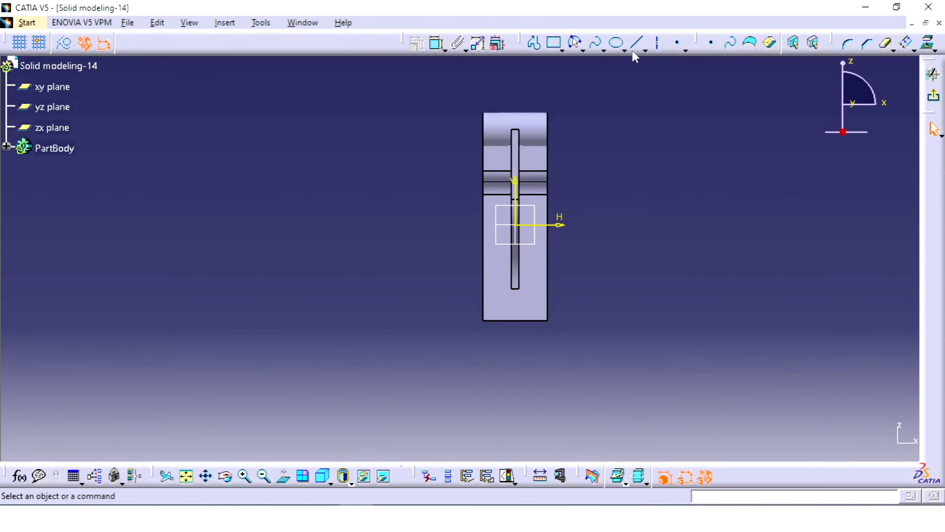
Place two points about 61 mm apart near the plate's upper end and one on the vertical axis about 126 mm below the origin
left_click(678, 47)
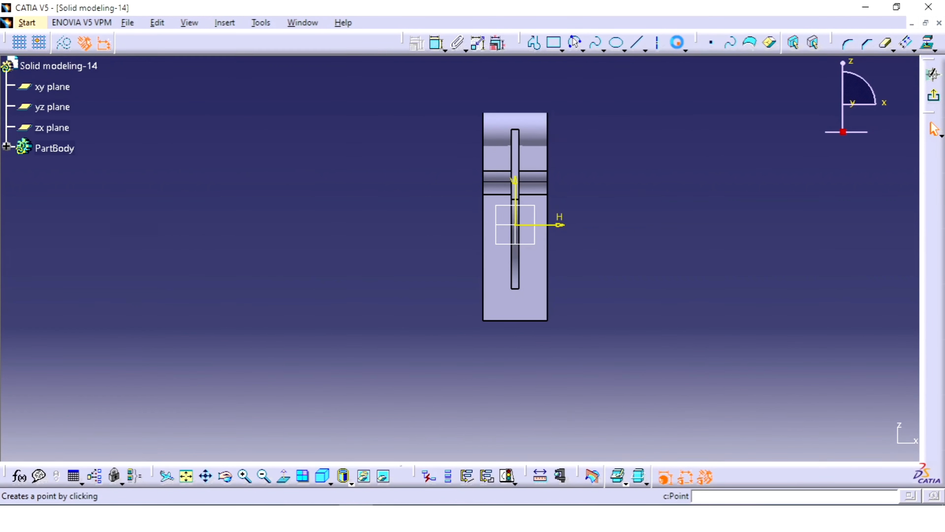
left_click(495, 130)
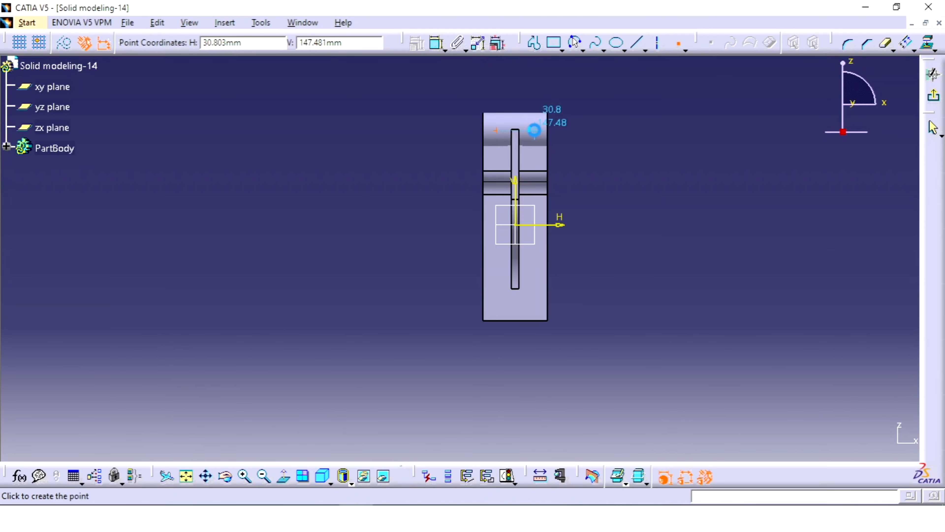
left_click(534, 130)
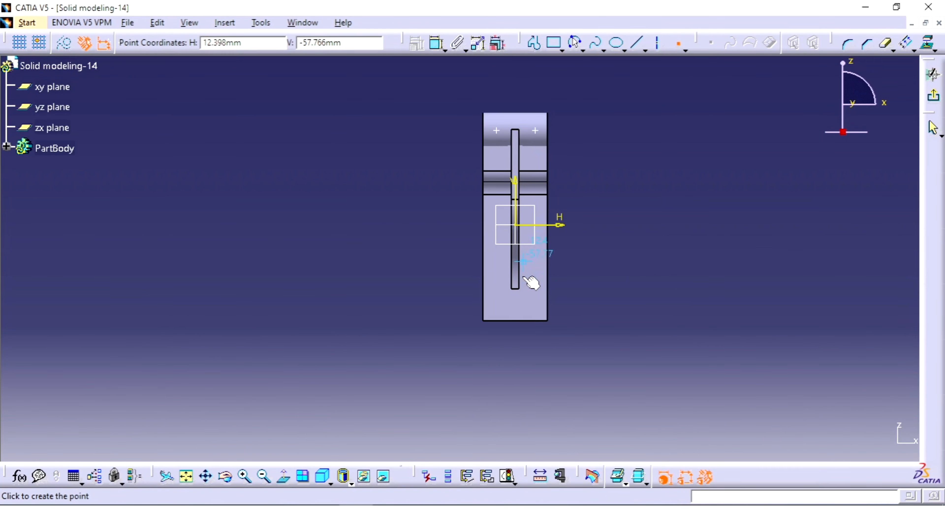
left_click(515, 305)
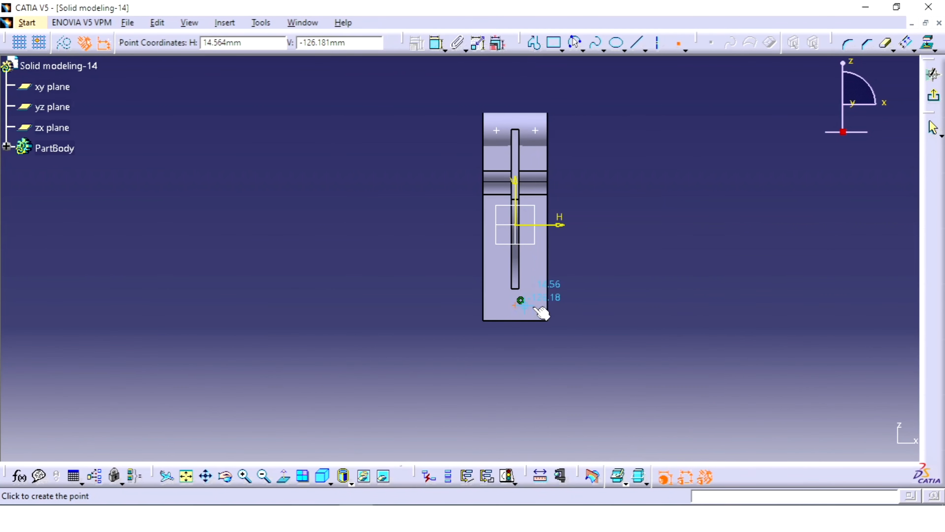
left_click(628, 270)
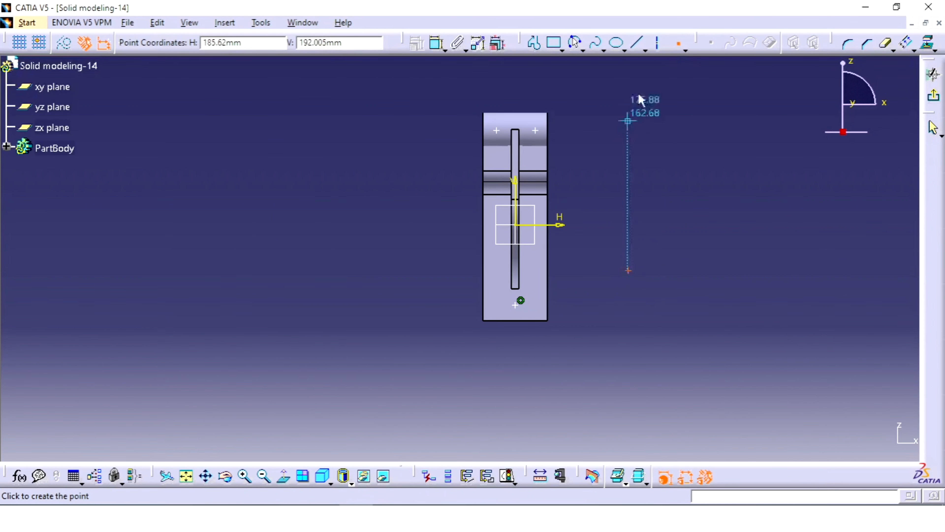
left_click(680, 46)
left_click_drag(617, 300, 618, 301)
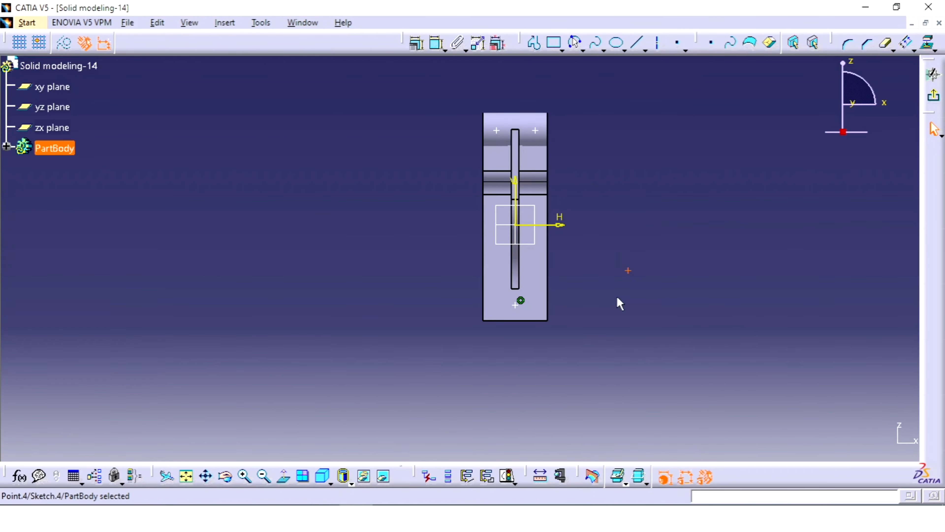
key("Delete")
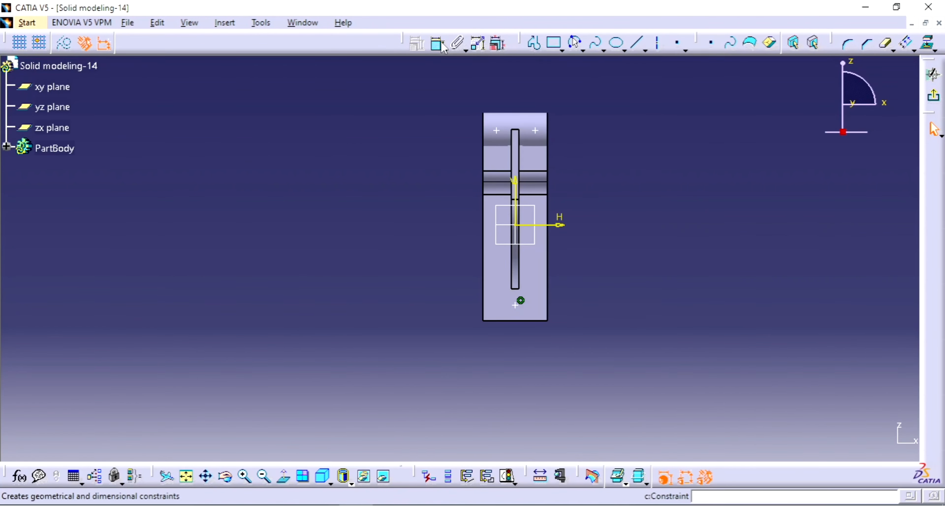
Constrain the two upper points to be symmetric about the vertical axis
left_click(535, 130)
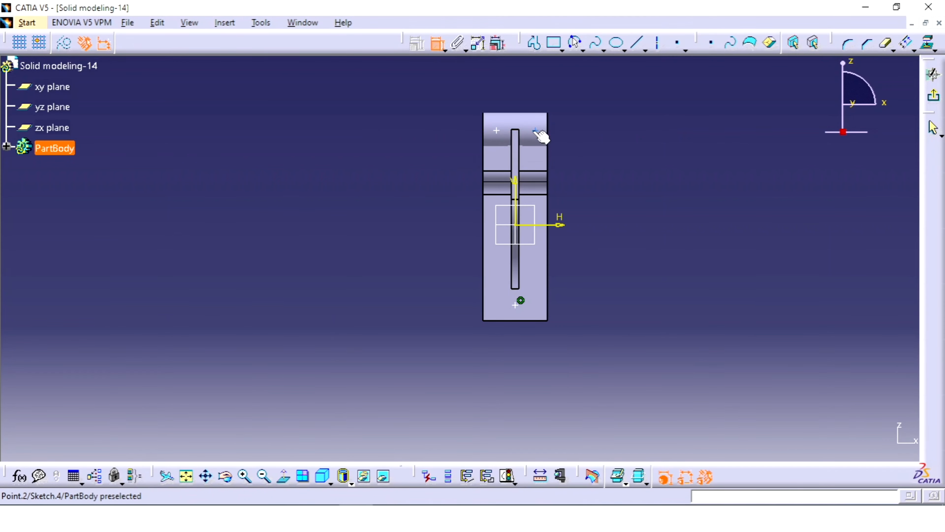
left_click(507, 137)
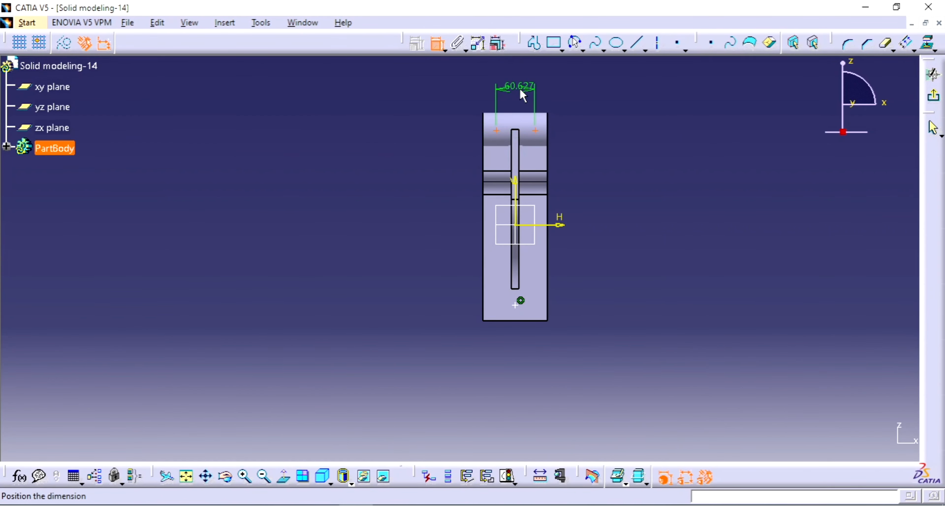
right_click(522, 89)
left_click(573, 212)
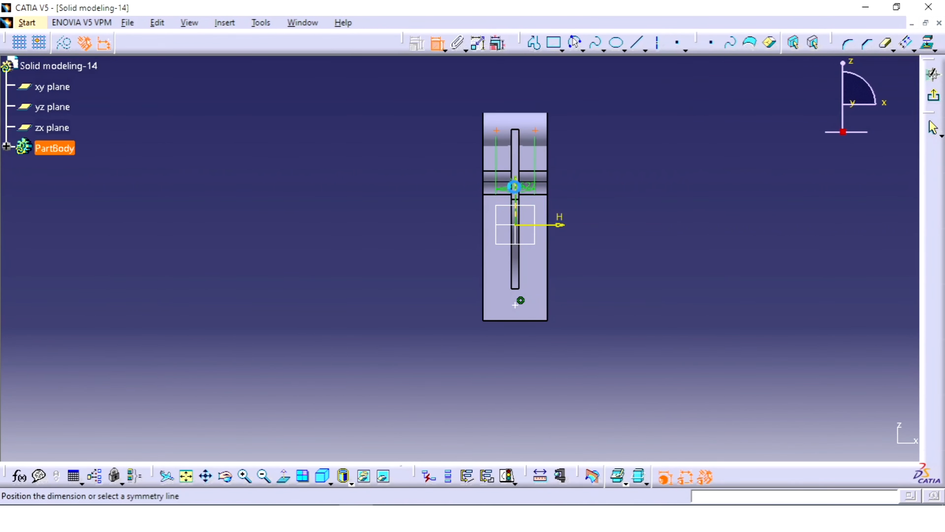
left_click(531, 181)
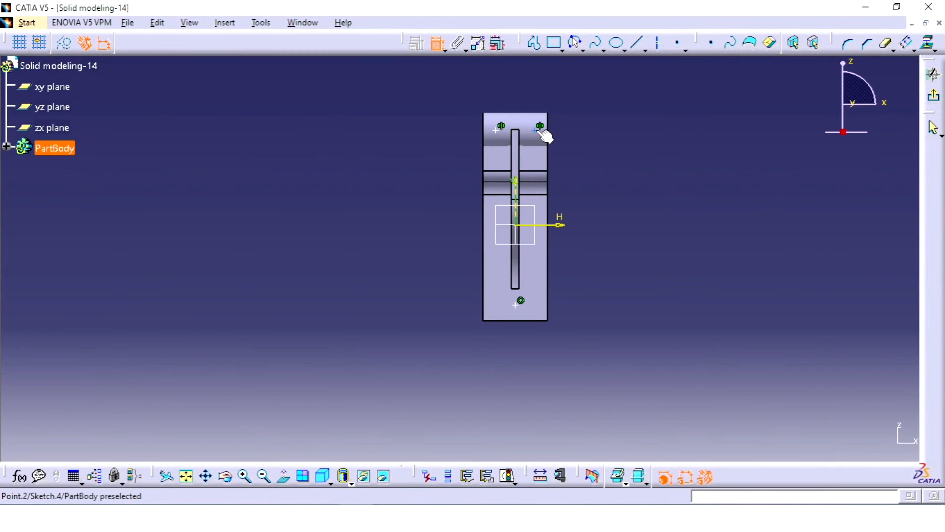
Dimension the spacing between the two upper points and set it to 56 mm
left_click(535, 130)
left_click(501, 130)
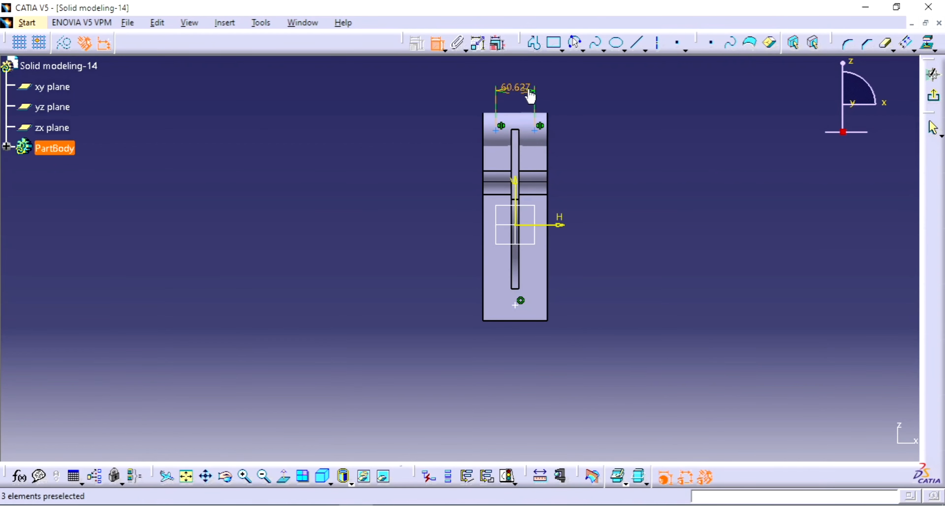
left_click(520, 89)
double_click(519, 86)
type("56mm")
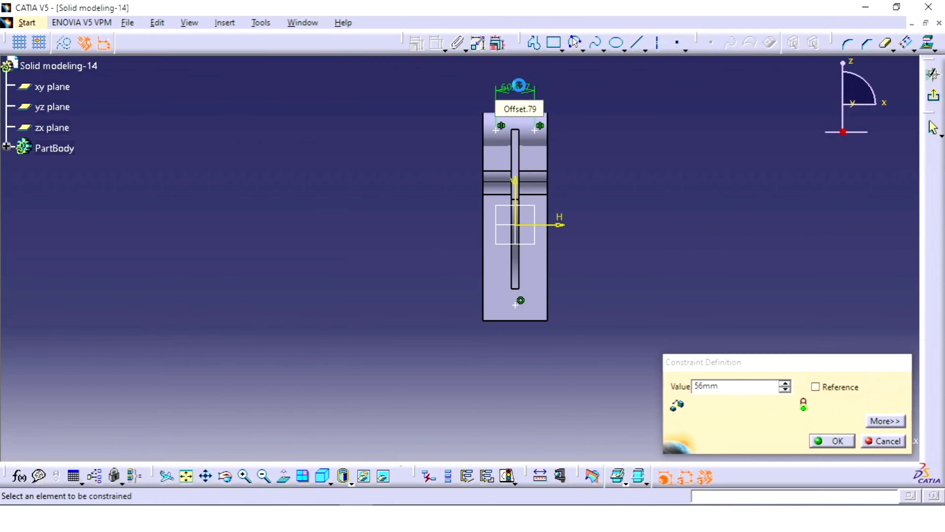
key("Return")
Dimension an upper point from the plate's top edge and set the distance to 48 mm, as given in the reference drawing
middle_click_drag(554, 119, 491, 115)
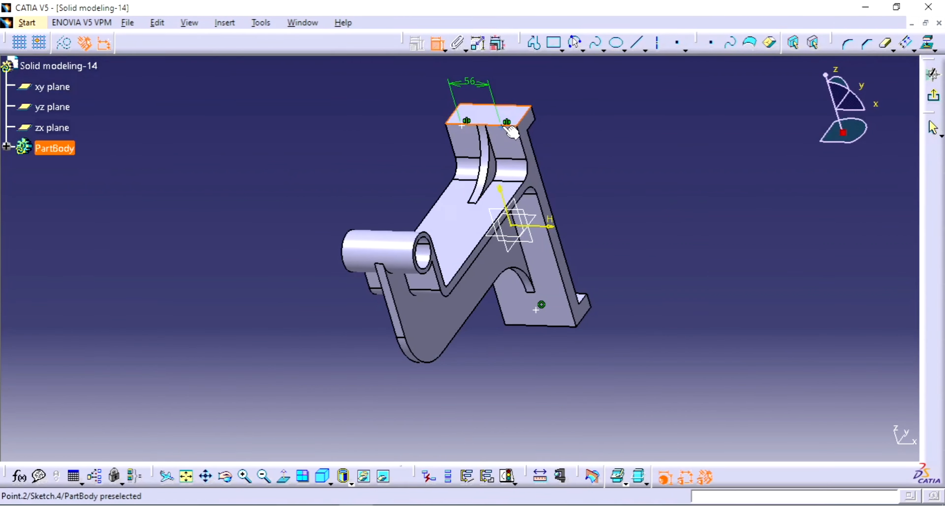
left_click(501, 127)
left_click(593, 141)
double_click(576, 135)
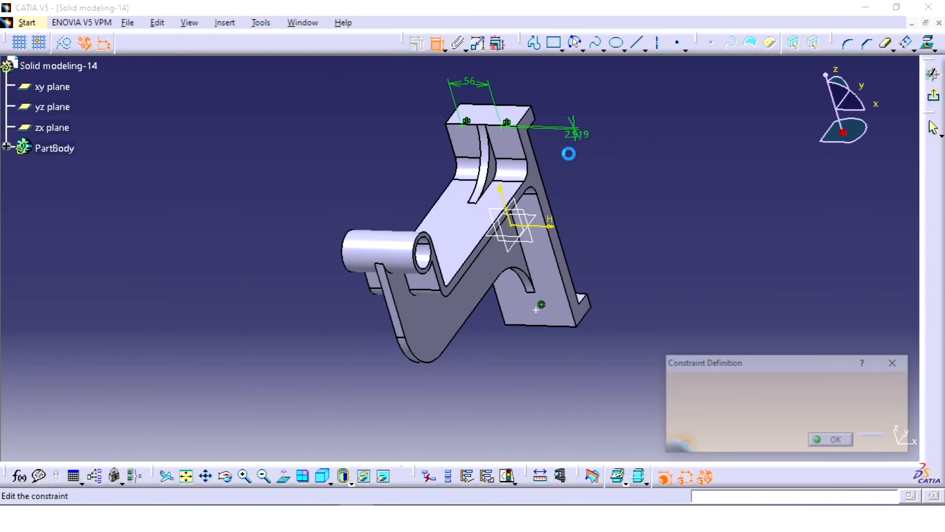
key("alt+Tab")
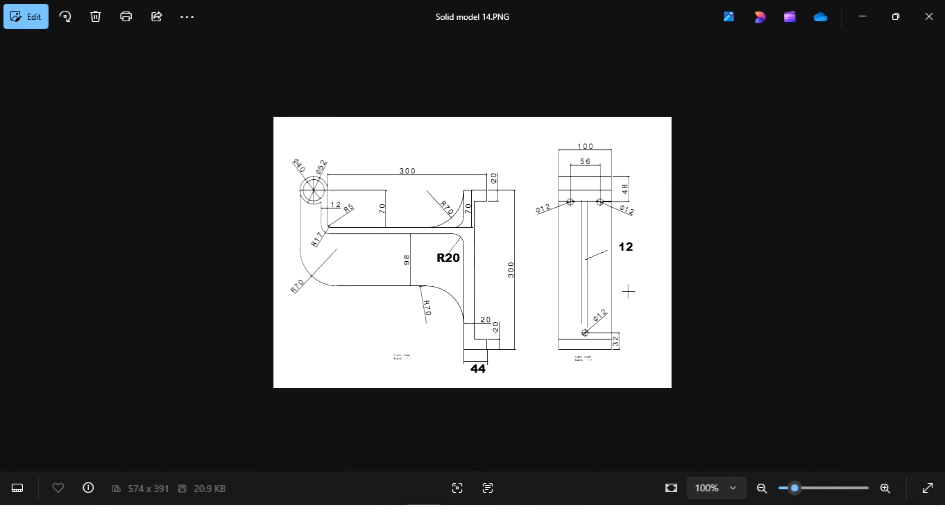
key("alt+Tab")
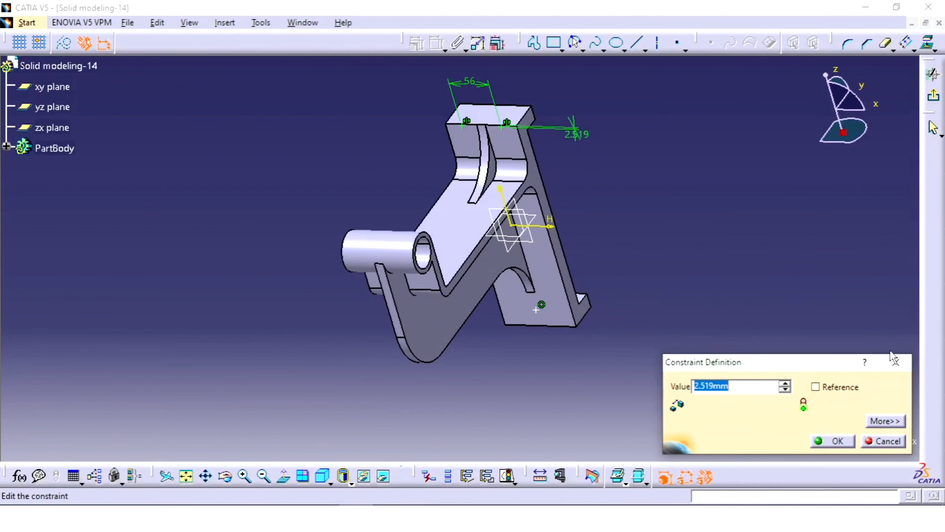
type("48")
key("Return")
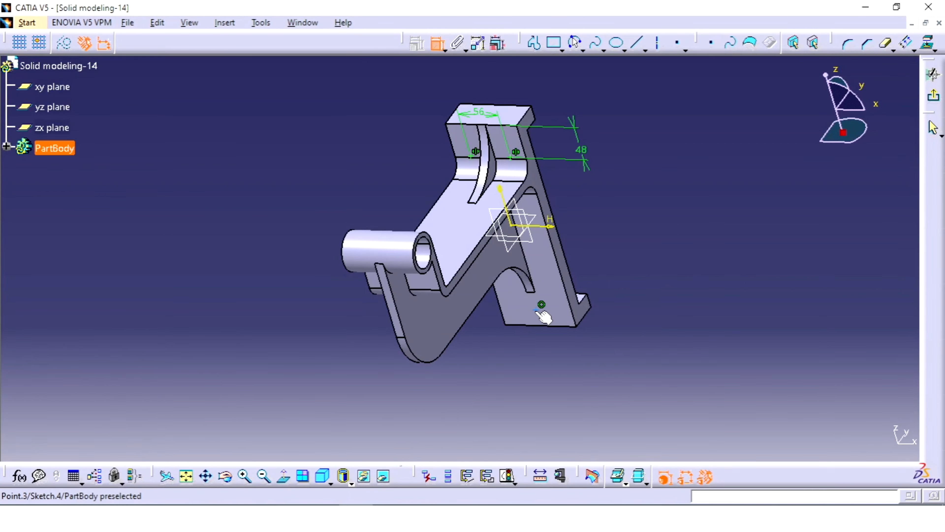
Dimension the lower point from the plate's bottom edge and set the distance to 32 mm, as given in the reference drawing
left_click(536, 310)
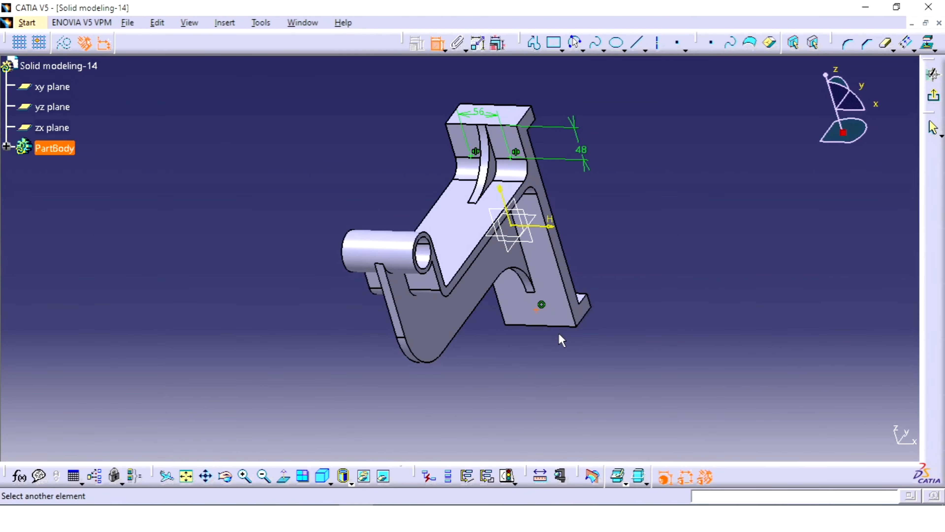
left_click(557, 326)
left_click(613, 316)
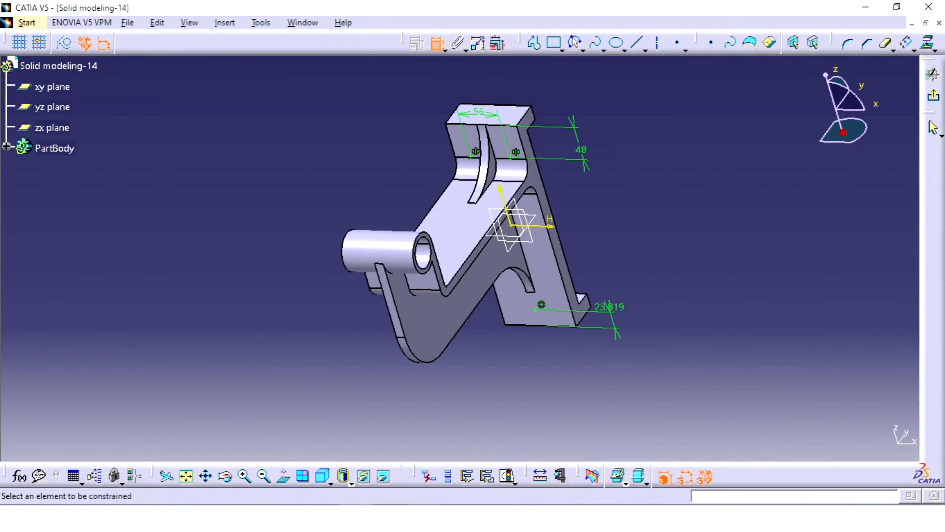
left_click(425, 517)
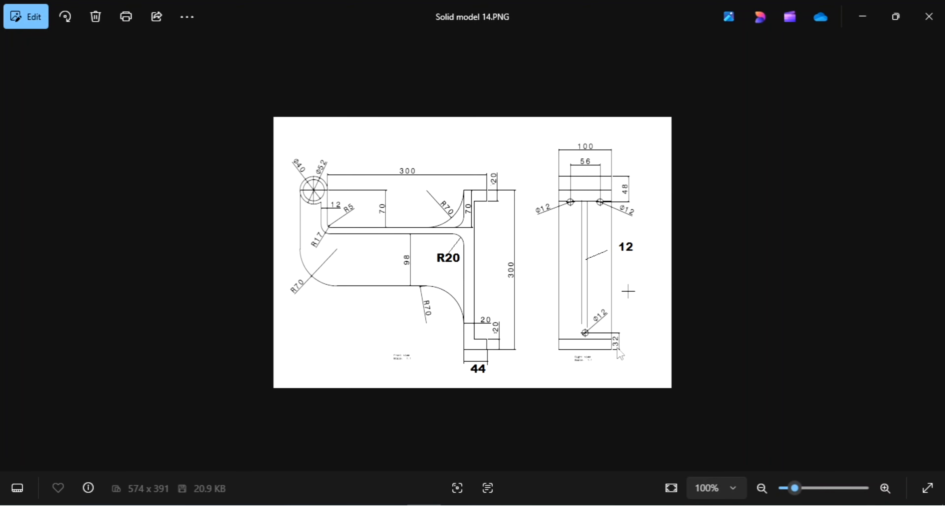
left_click(424, 516)
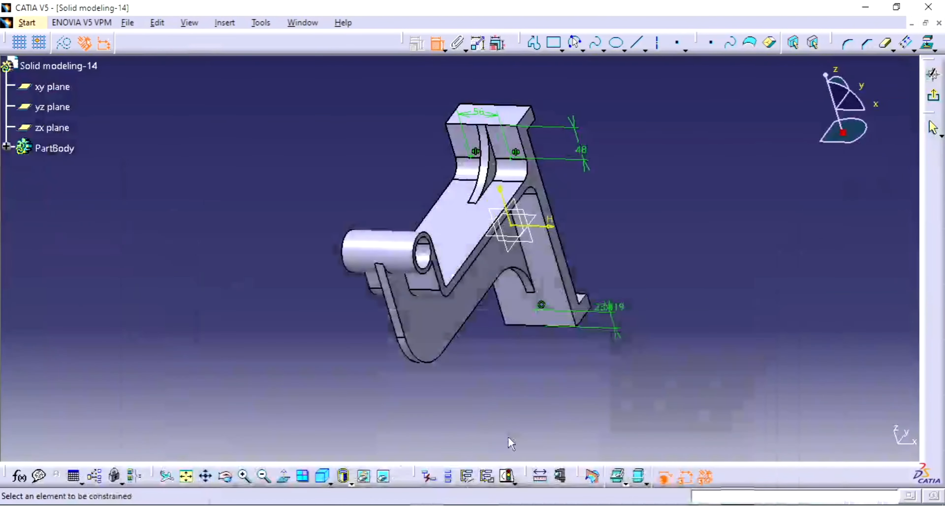
double_click(609, 310)
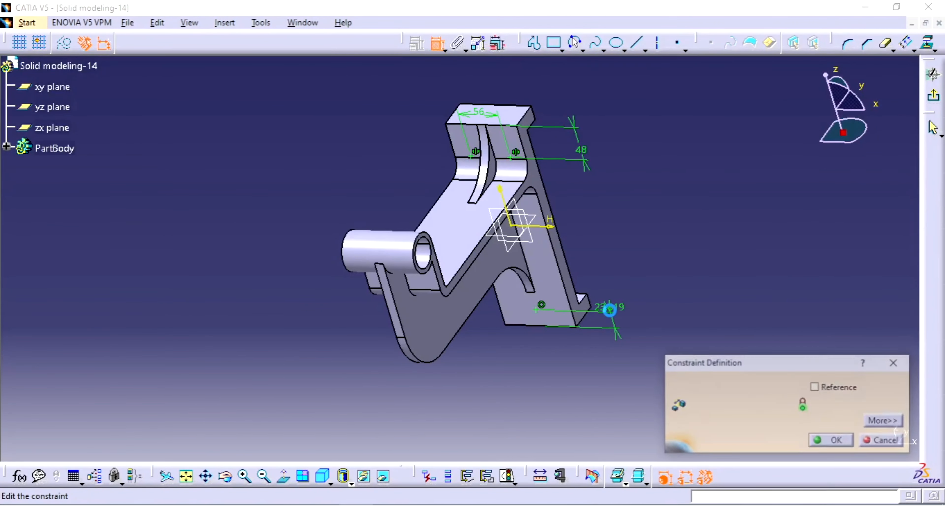
type("32mm")
key("Return")
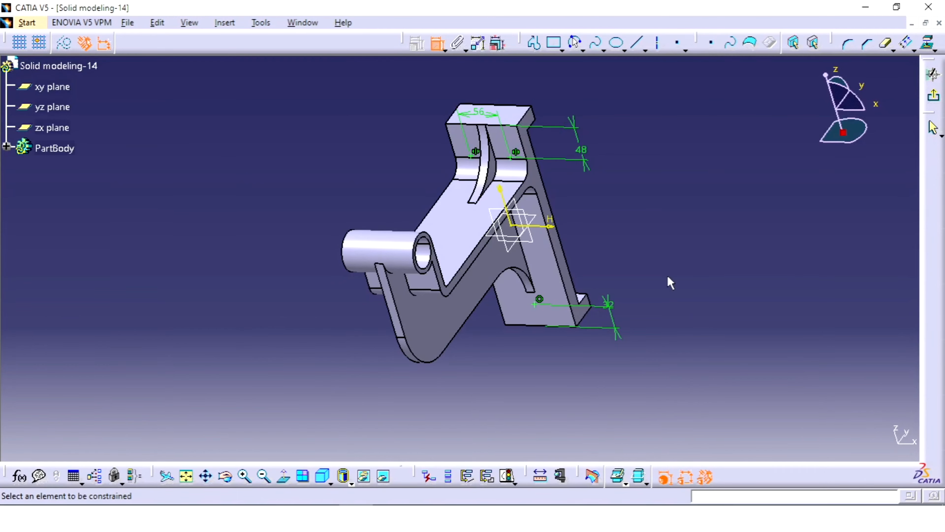
Finish the point sketch and cut a 12 mm diameter Up To Next hole at the plate's first upper point, beside the stiffener
middle_click_drag(609, 175, 616, 112)
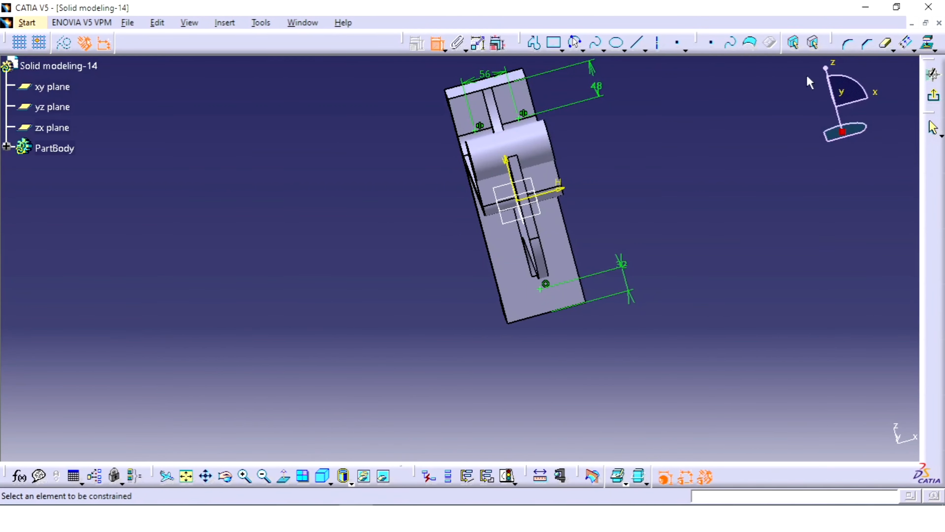
left_click(933, 96)
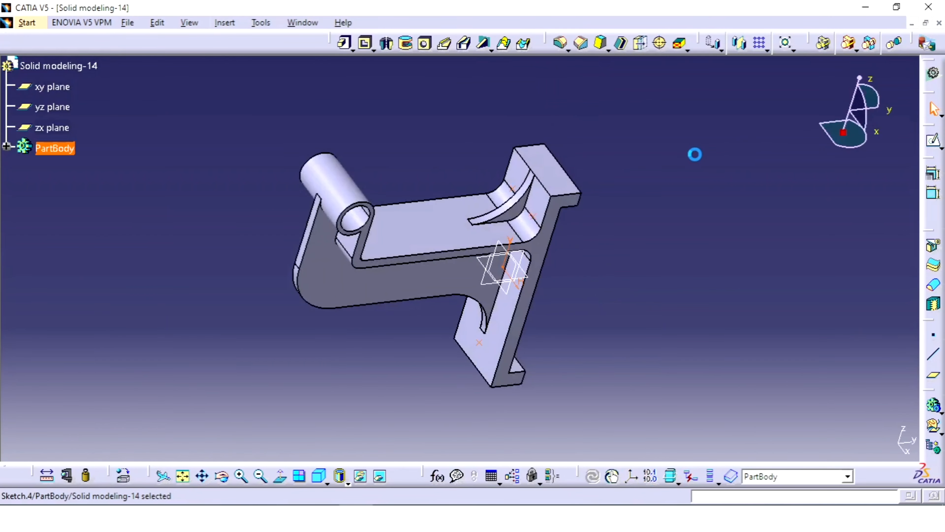
left_click(425, 44)
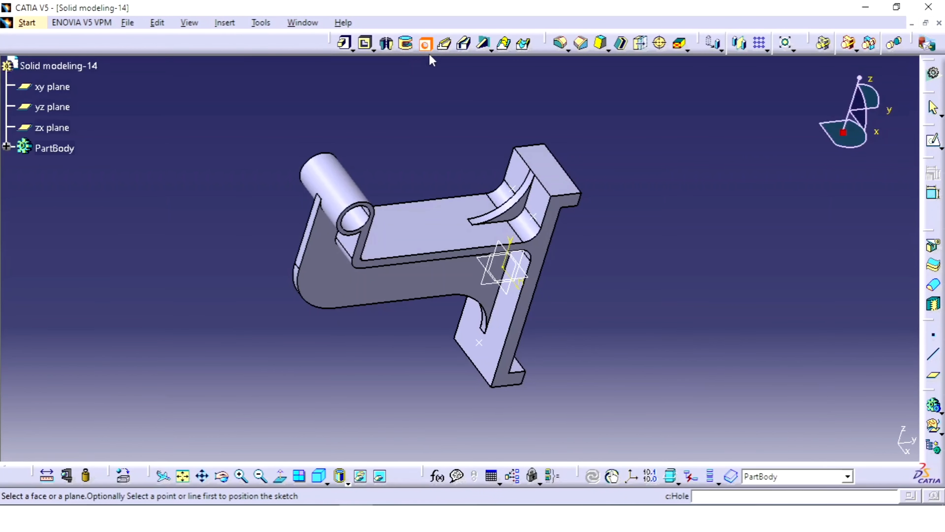
middle_click_drag(534, 184, 543, 130)
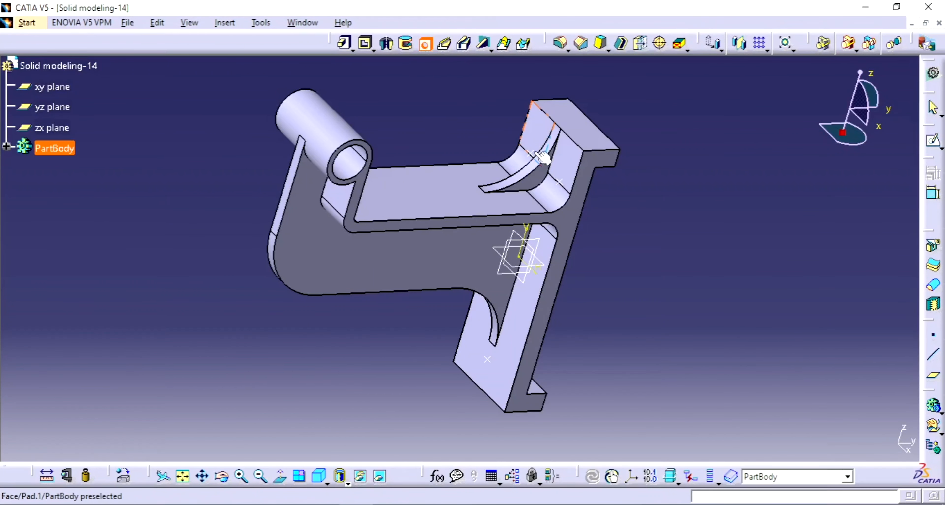
left_click(533, 132)
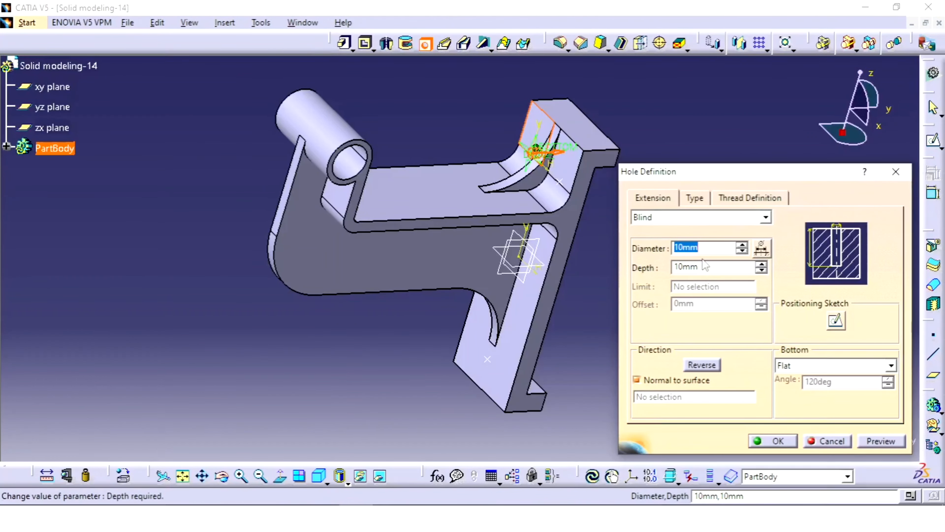
type("12")
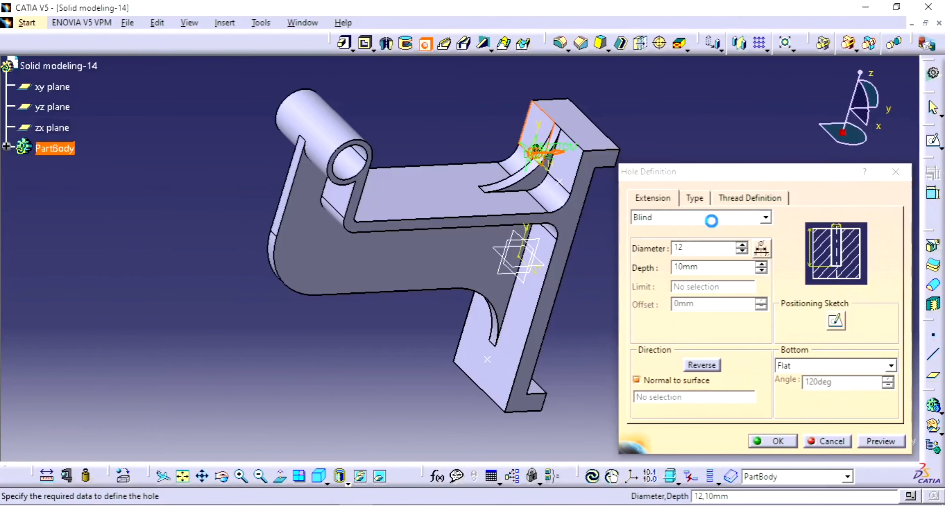
left_click(708, 217)
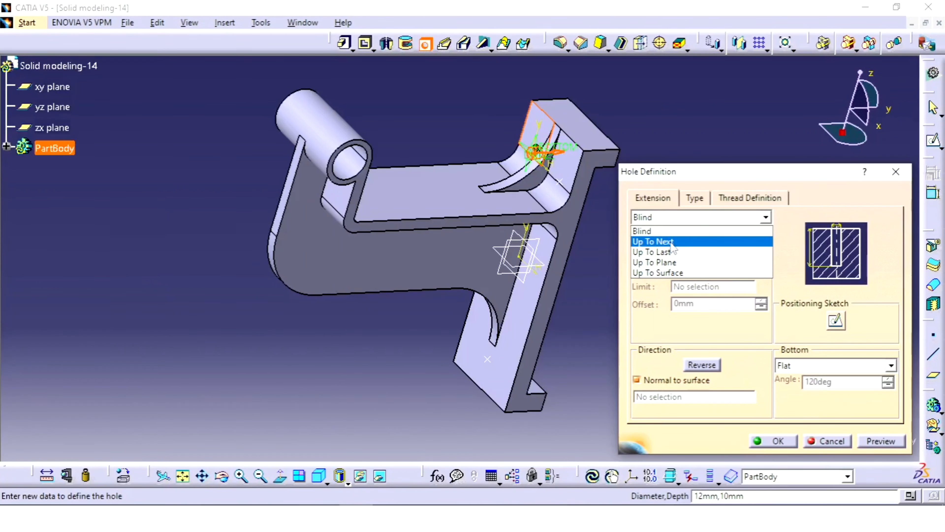
left_click(670, 243)
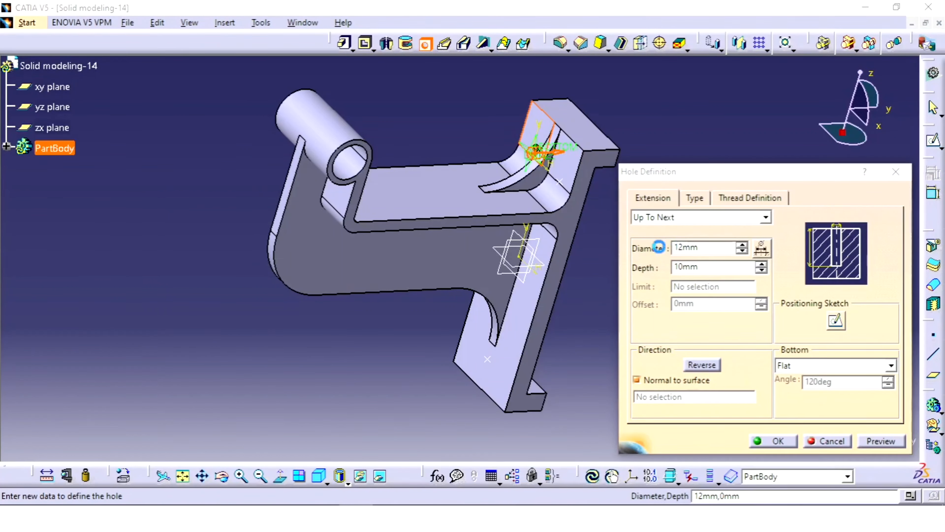
left_click(777, 442)
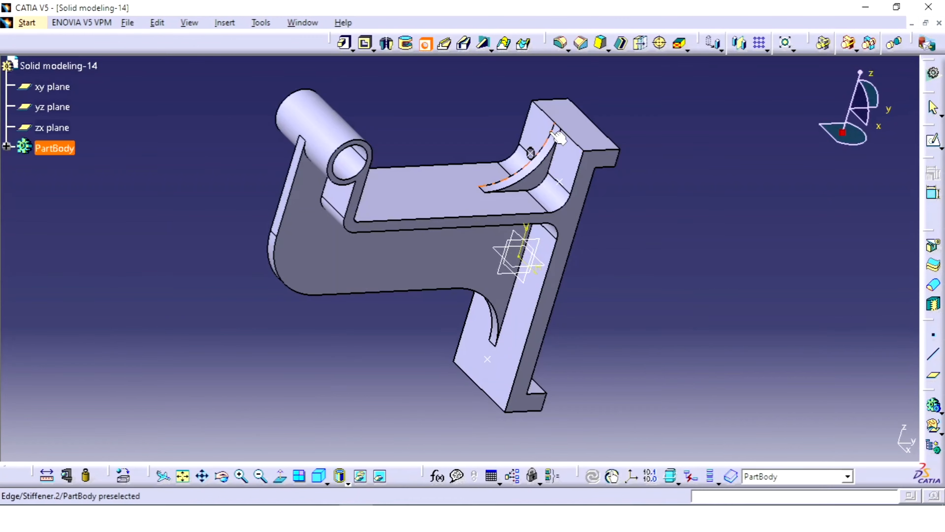
Cut 12 mm diameter Up To Next holes at the plate's other upper point and at its lower point
left_click(562, 182)
left_click(563, 160)
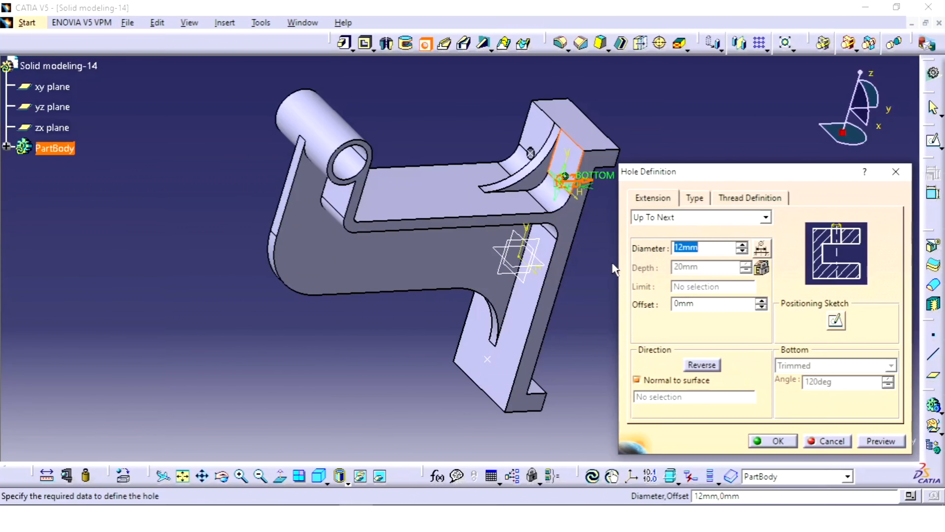
left_click(769, 442)
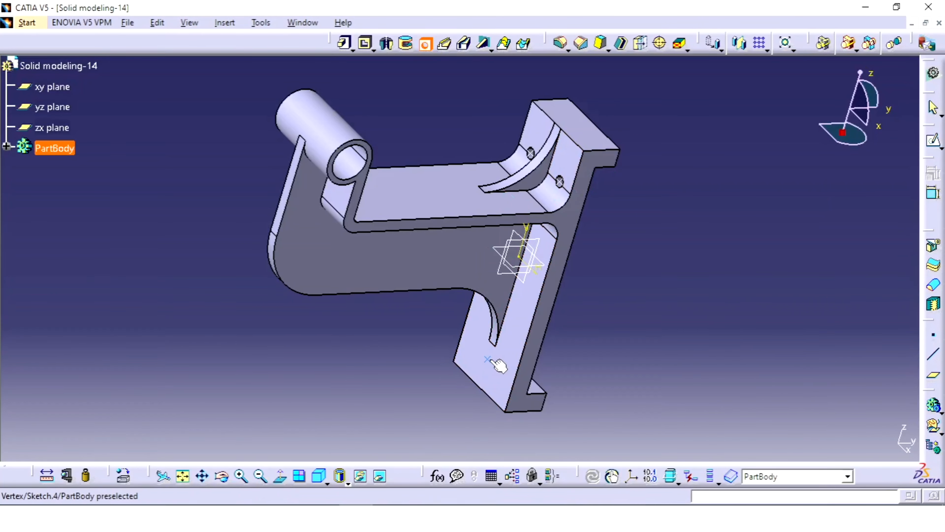
left_click(516, 350)
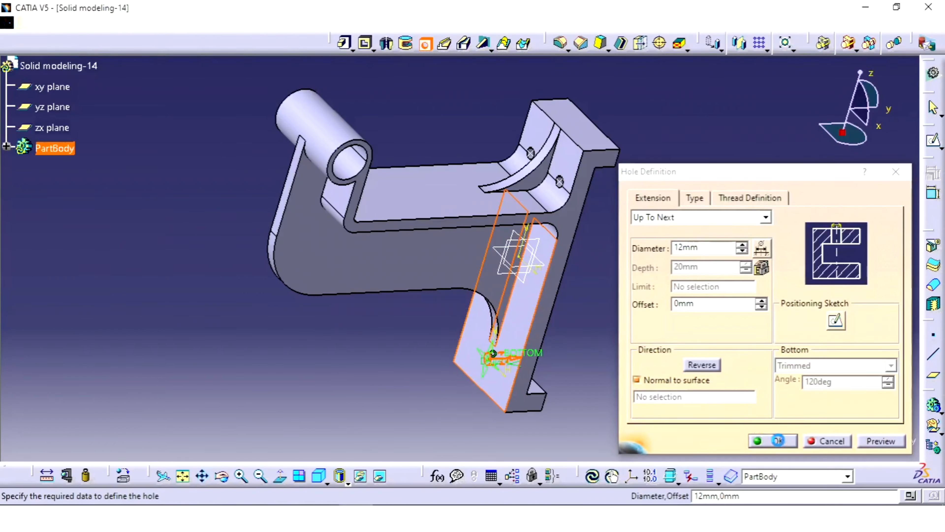
left_click(777, 441)
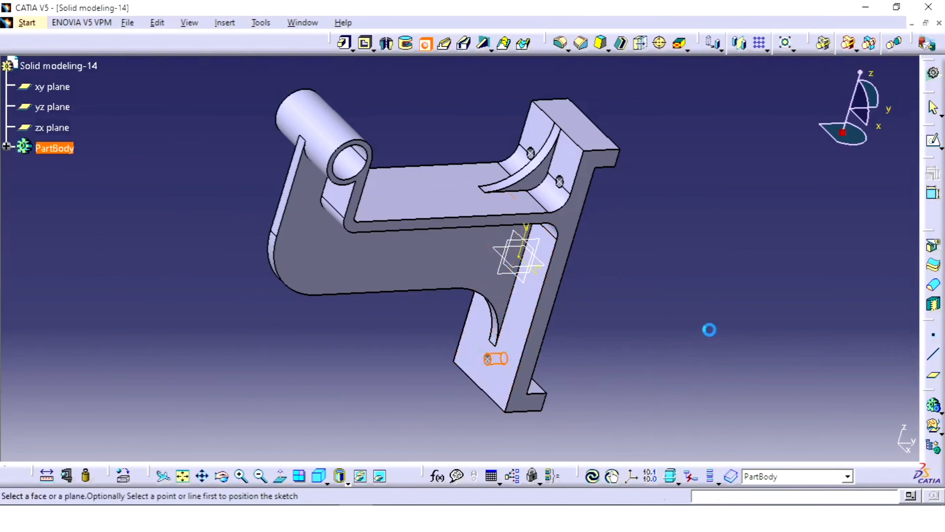
left_click(423, 45)
Compare the bracket with the Solid model 14 reference drawing and inspect the model's overall shape and plate holes
middle_click_drag(639, 181, 599, 202, "ctrl")
left_click(425, 517)
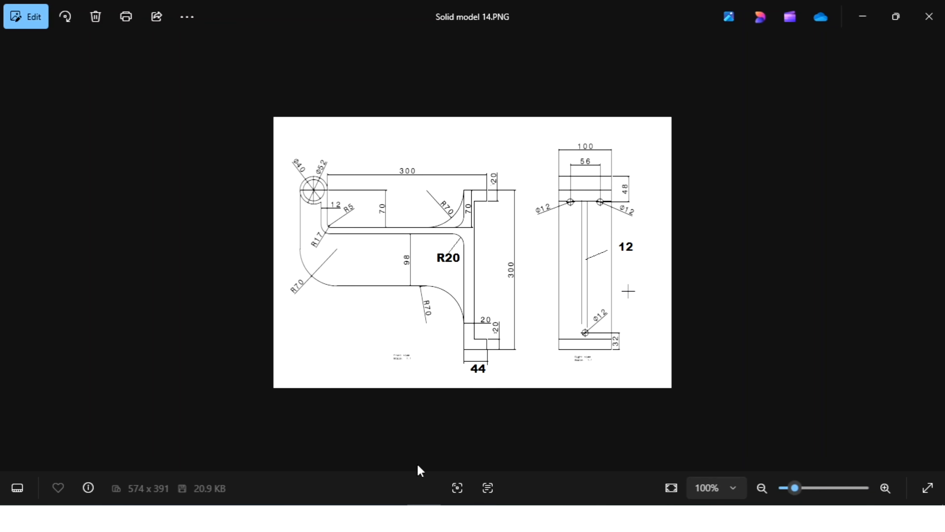
left_click(356, 516)
middle_click_drag(666, 256, 606, 266)
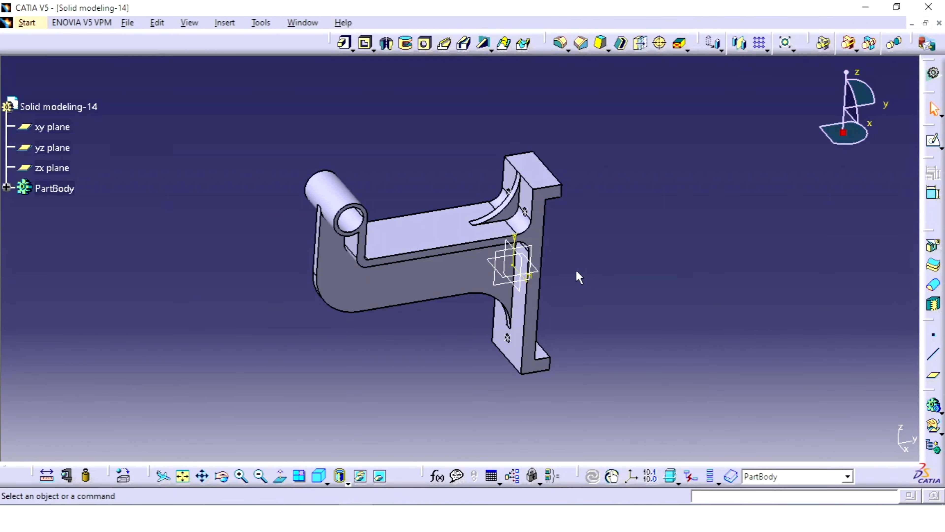
mouse_move(558, 265)
middle_mouse_down()
mouse_move(626, 211)
mouse_move(597, 230)
mouse_move(636, 245)
mouse_move(640, 237)
mouse_move(622, 239)
mouse_move(577, 266)
middle_mouse_up()
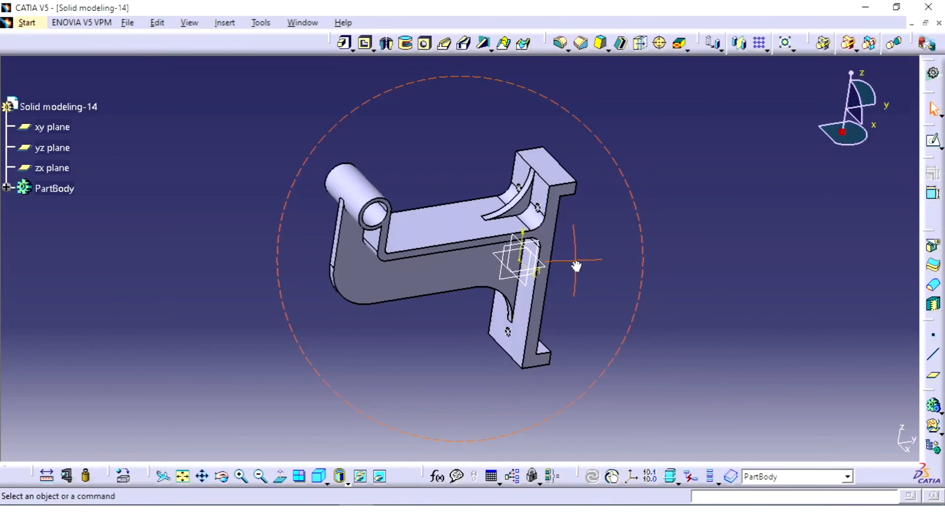
middle_click_drag(577, 266, 576, 261)
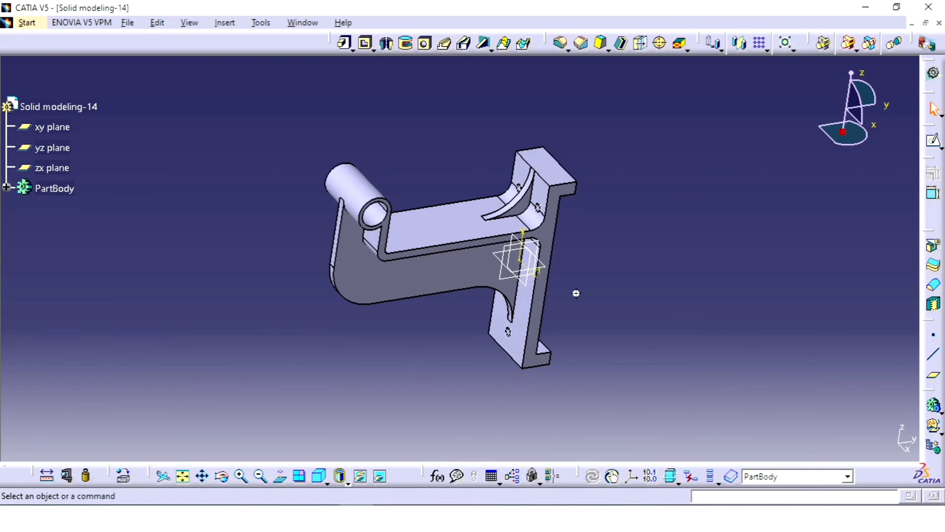
middle_click_drag(573, 293, 581, 271)
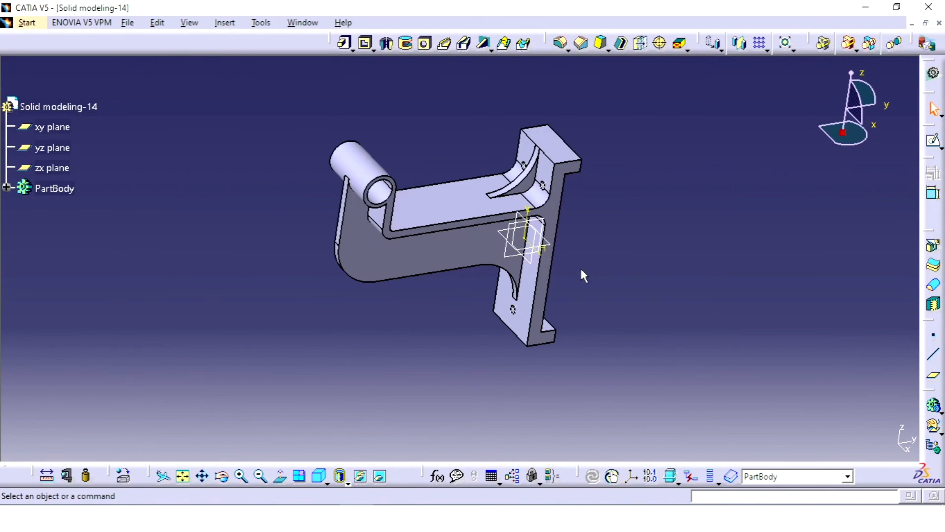